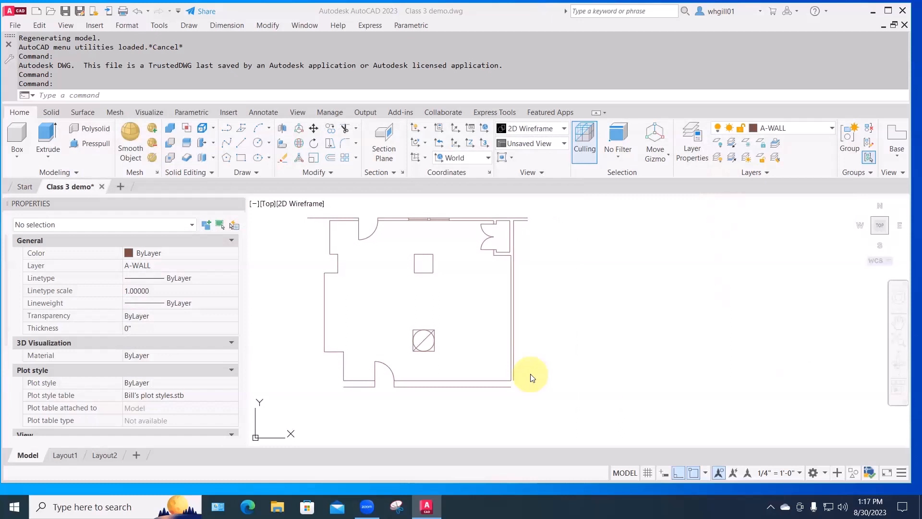
Set the interface color theme to Dark in the display options and apply it.
{"action": "left_click", "coordinate": [19, 11]}
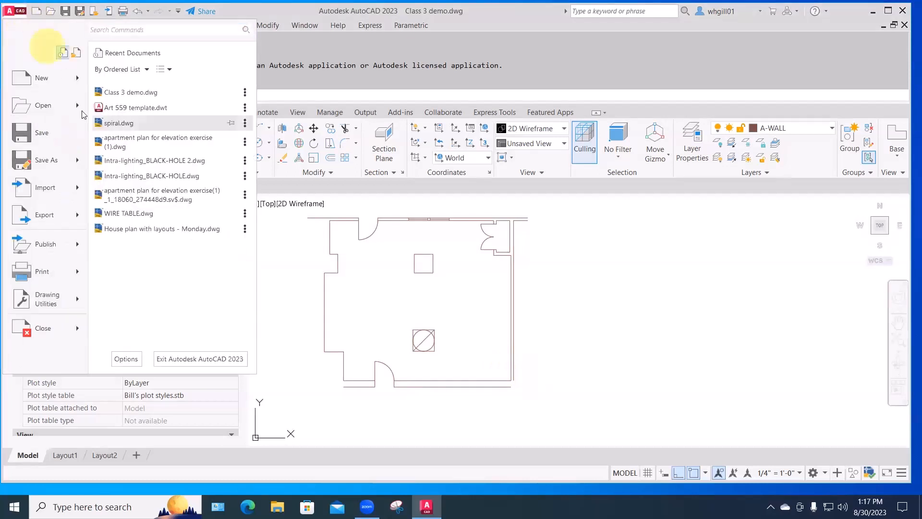
{"action": "left_click", "coordinate": [124, 361]}
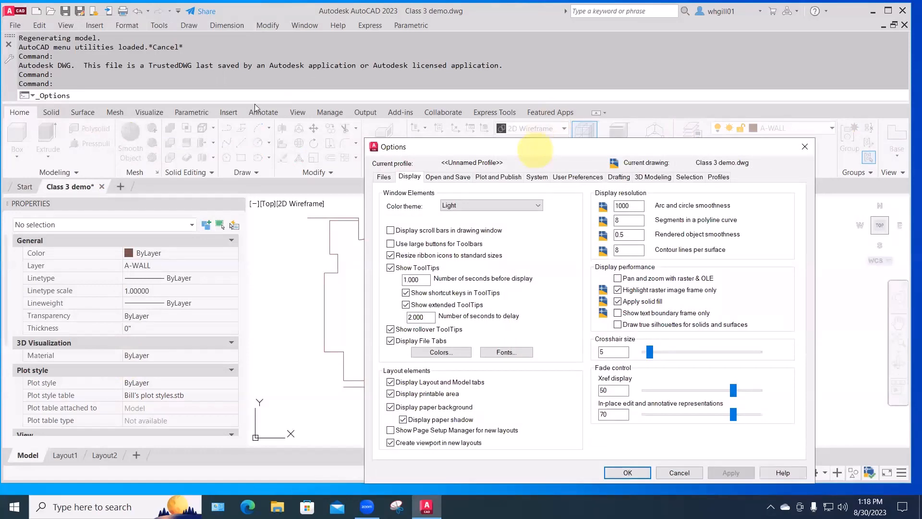
{"action": "left_click_drag", "start_coordinate": [536, 149], "coordinate": [313, 67]}
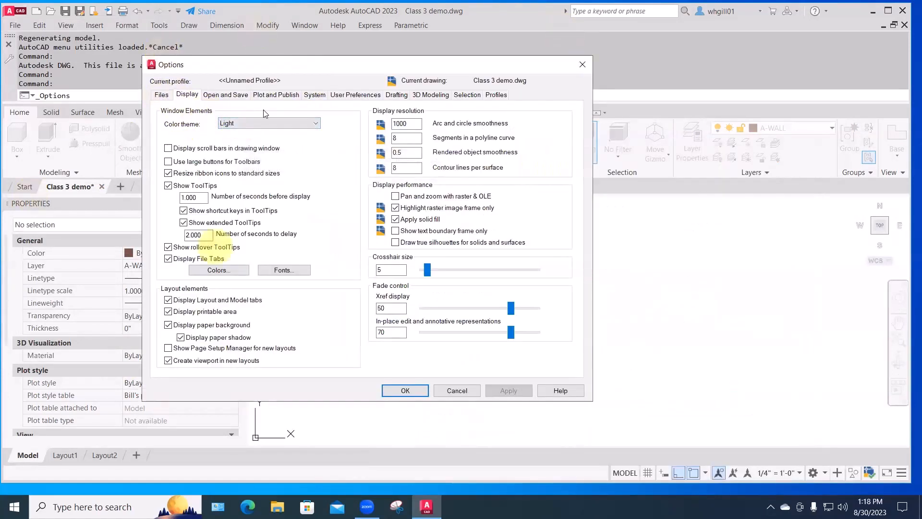
{"action": "left_click", "coordinate": [275, 123]}
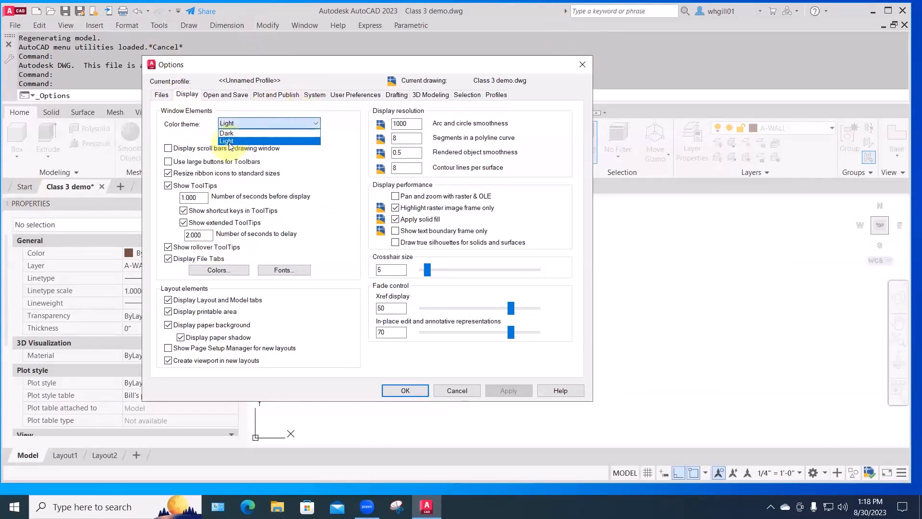
{"action": "left_click", "coordinate": [226, 133]}
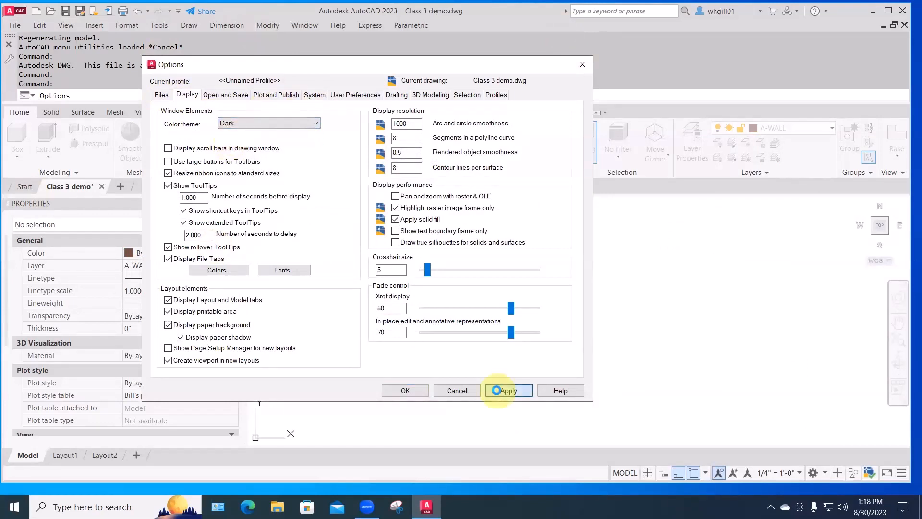
{"action": "left_click", "coordinate": [402, 389]}
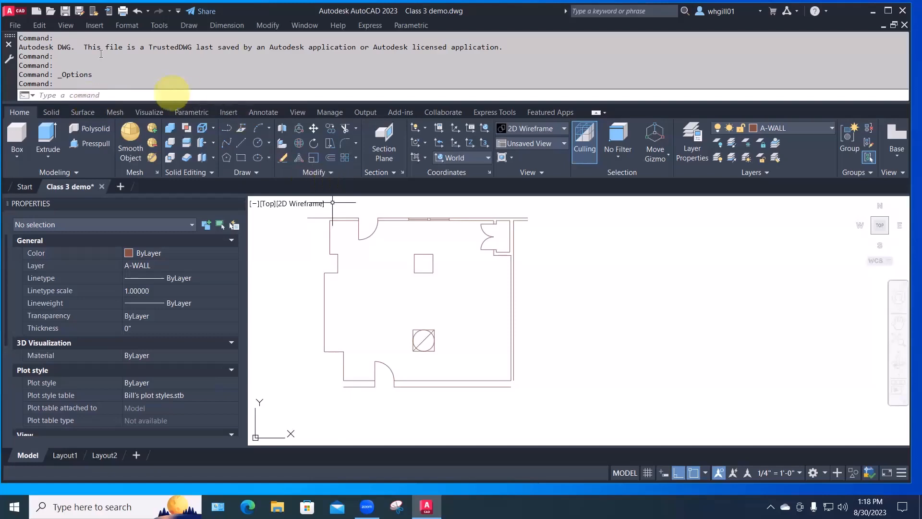
Turn on scroll bars in the drawing window and use them to scroll the floor plan vertically and horizontally.
{"action": "left_click", "coordinate": [13, 12]}
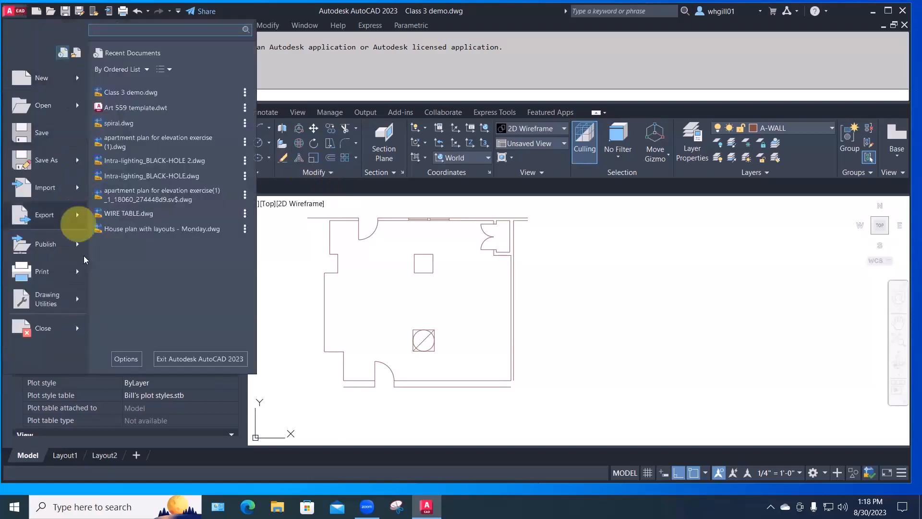
{"action": "left_click", "coordinate": [126, 360]}
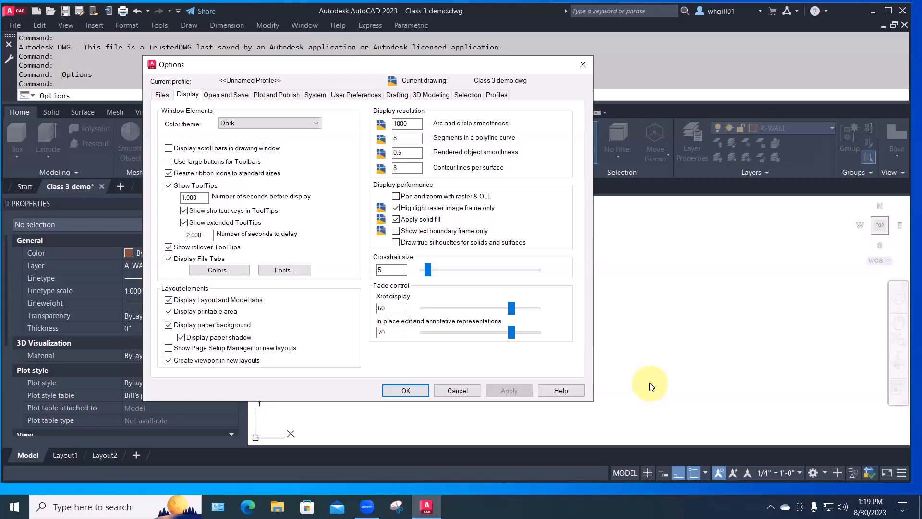
{"action": "left_click", "coordinate": [168, 148]}
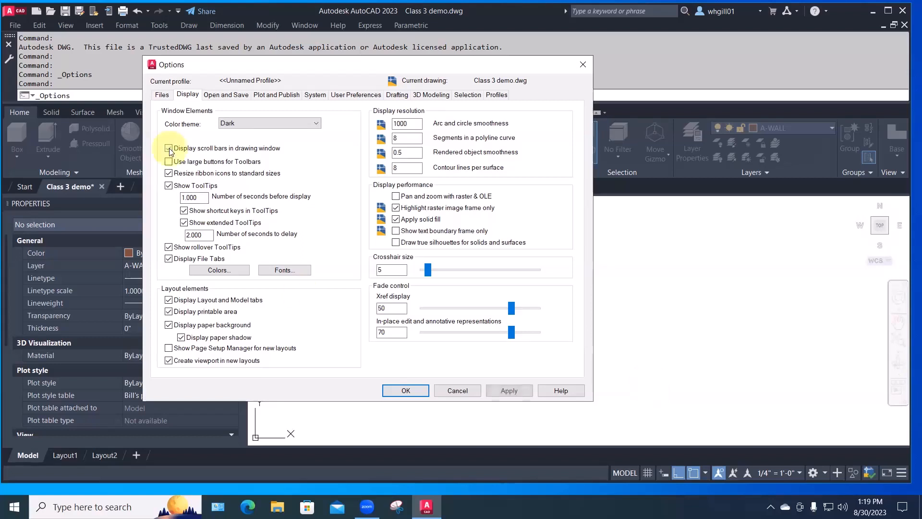
{"action": "left_click", "coordinate": [509, 390]}
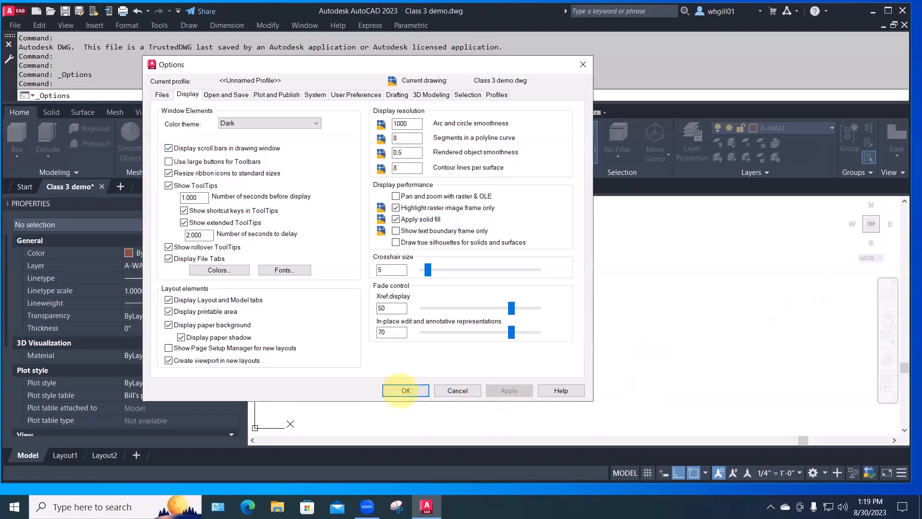
{"action": "left_click", "coordinate": [404, 390]}
{"action": "left_click", "coordinate": [904, 201]}
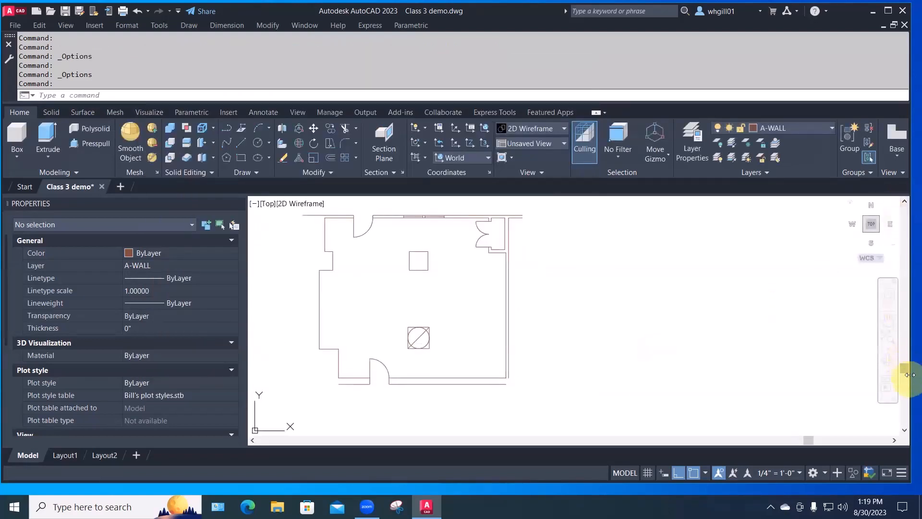
{"action": "mouse_move", "coordinate": [905, 367]}
{"action": "left_mouse_down"}
{"action": "mouse_move", "coordinate": [904, 303]}
{"action": "mouse_move", "coordinate": [892, 358]}
{"action": "mouse_move", "coordinate": [860, 279]}
{"action": "left_mouse_up"}
{"action": "mouse_move", "coordinate": [808, 440]}
{"action": "left_mouse_down"}
{"action": "mouse_move", "coordinate": [594, 447]}
{"action": "mouse_move", "coordinate": [622, 448]}
{"action": "left_mouse_up"}
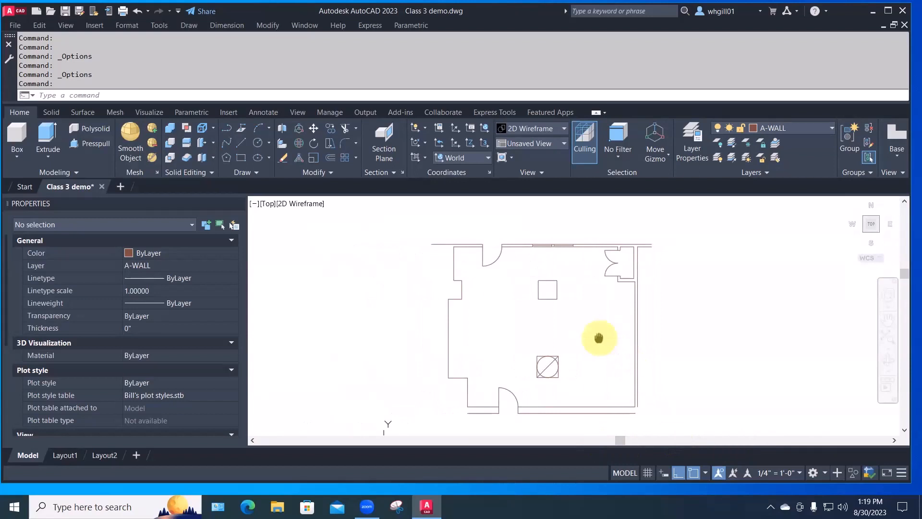
{"action": "middle_click_drag", "start_coordinate": [599, 337], "coordinate": [619, 336]}
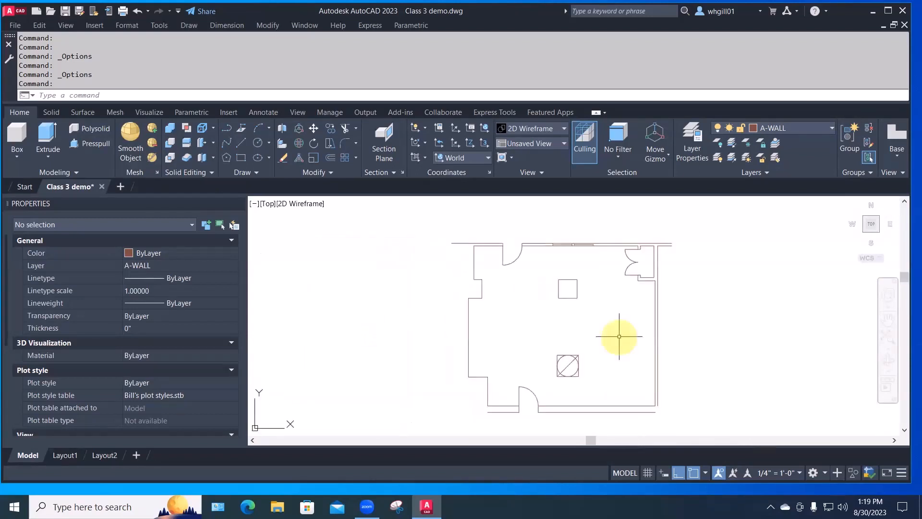
Turn off scroll bars in the drawing window, viewing the drawing window color settings before applying the change.
{"action": "left_click", "coordinate": [13, 11]}
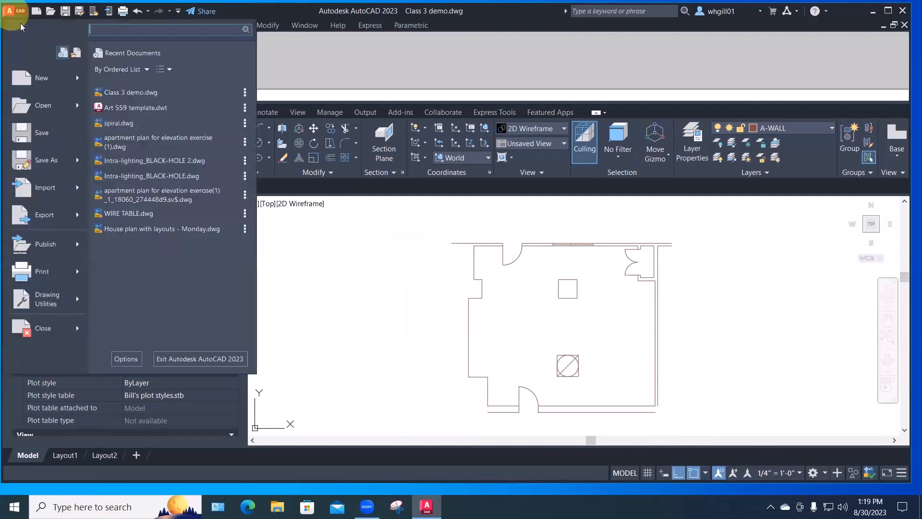
{"action": "left_click", "coordinate": [126, 358]}
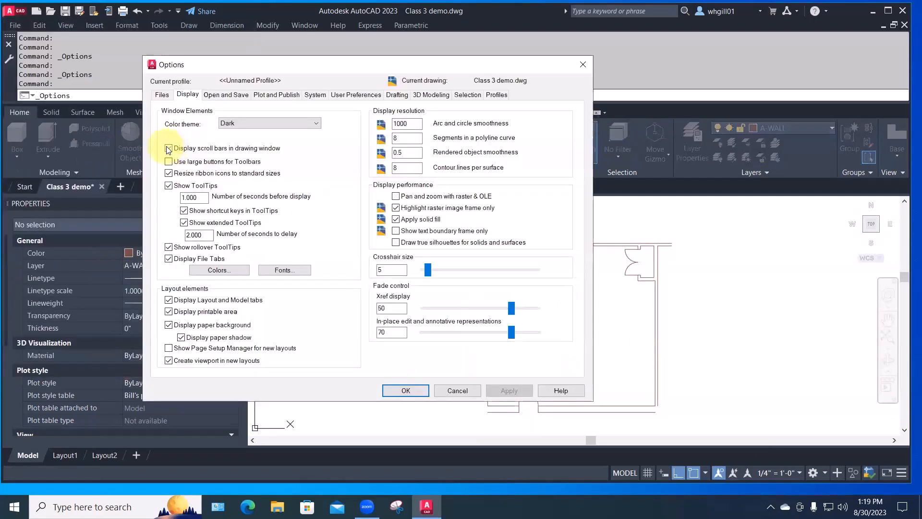
{"action": "left_click", "coordinate": [169, 148]}
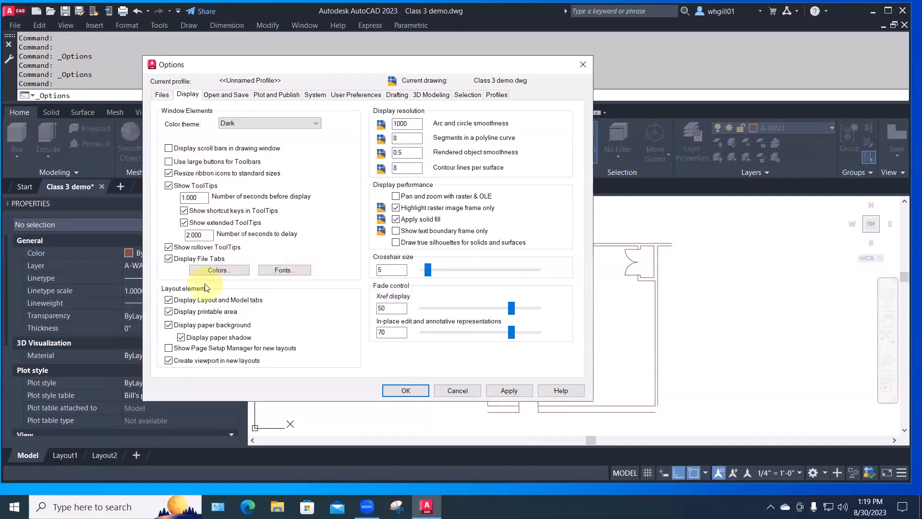
{"action": "left_click", "coordinate": [214, 271]}
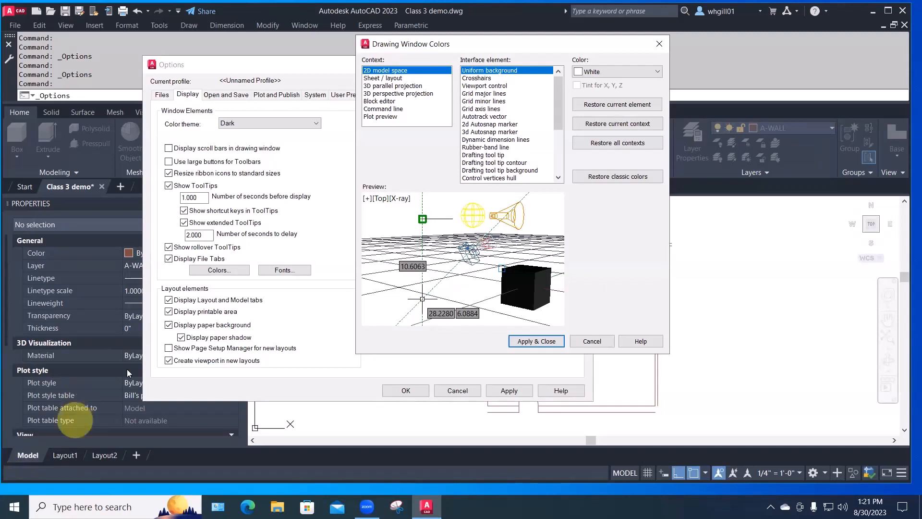
{"action": "left_click", "coordinate": [659, 44]}
{"action": "left_click", "coordinate": [509, 390]}
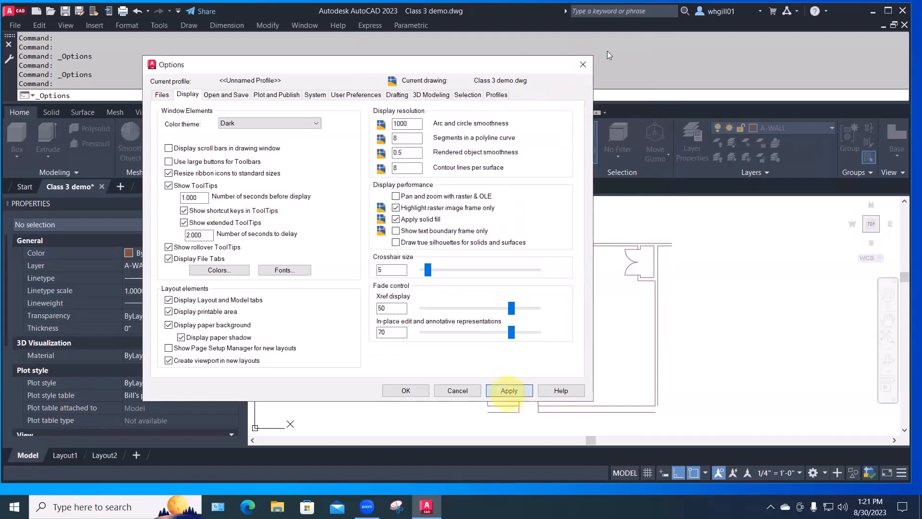
{"action": "left_click", "coordinate": [584, 60]}
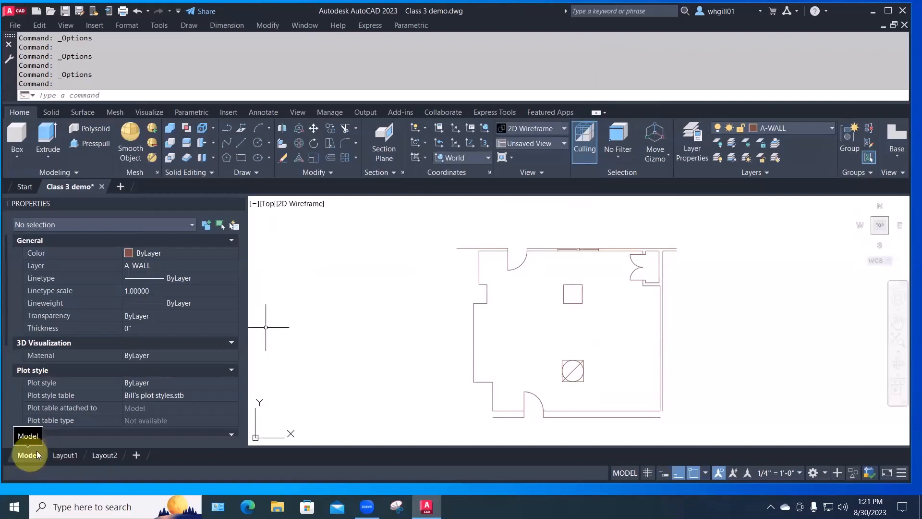
View the sheet in Layout1 and return to model space.
{"action": "left_click", "coordinate": [61, 456]}
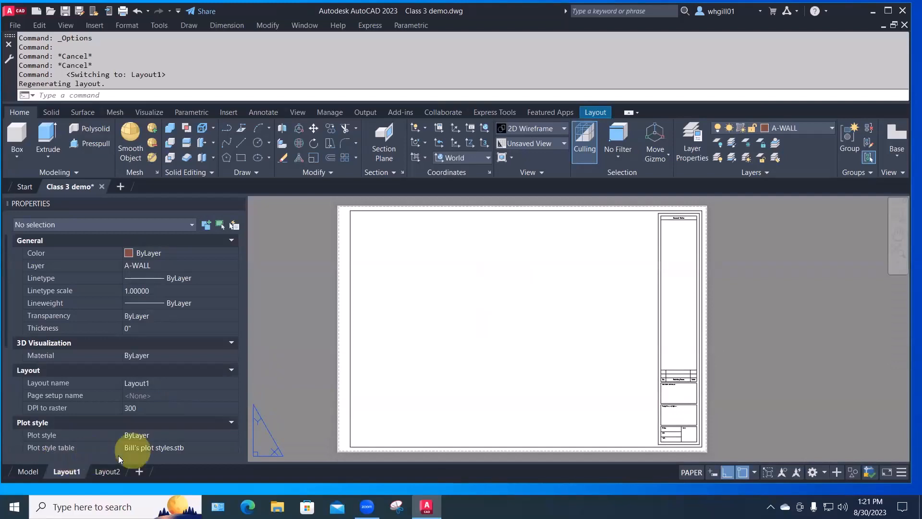
{"action": "left_click", "coordinate": [27, 471]}
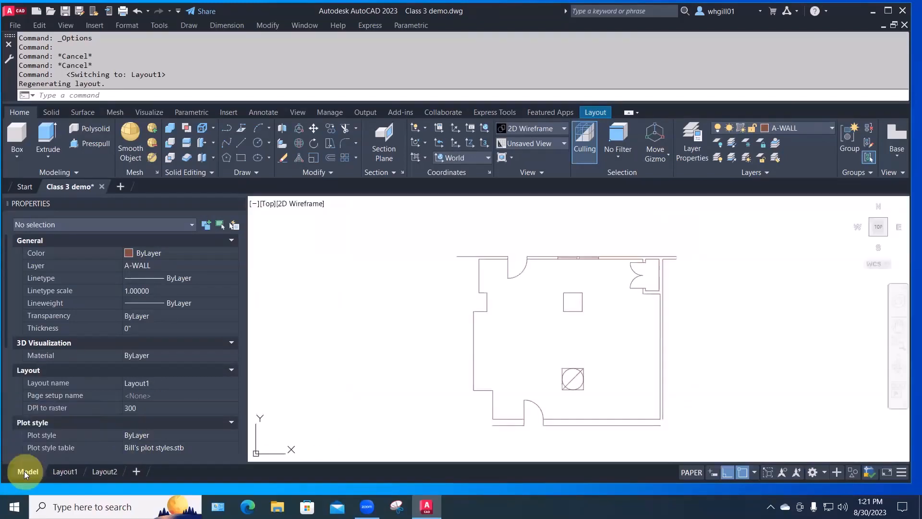
Set the uniform background color of 2D model space to Black and apply it.
{"action": "left_click", "coordinate": [10, 11]}
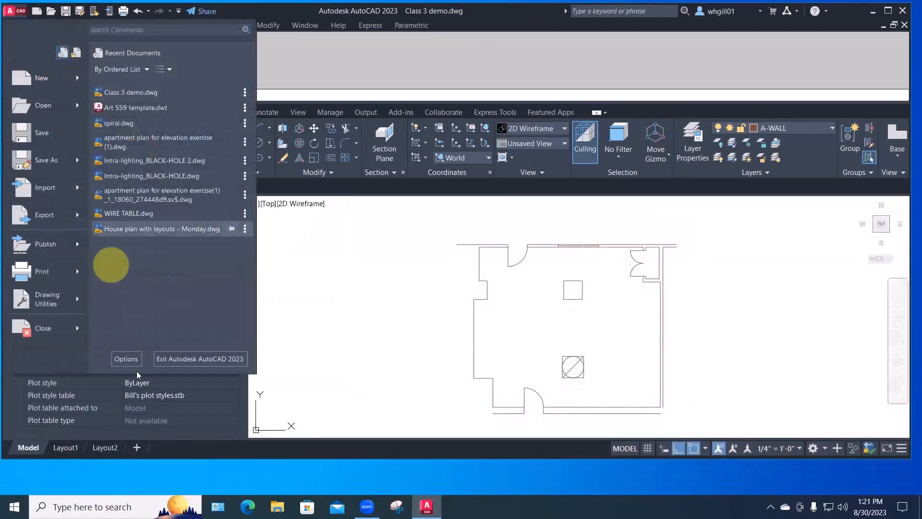
{"action": "left_click", "coordinate": [128, 361]}
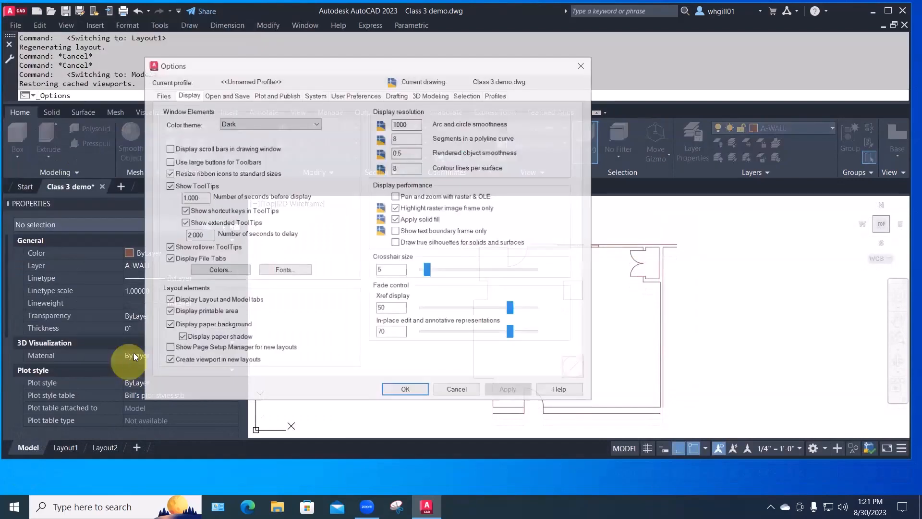
{"action": "left_click", "coordinate": [213, 270]}
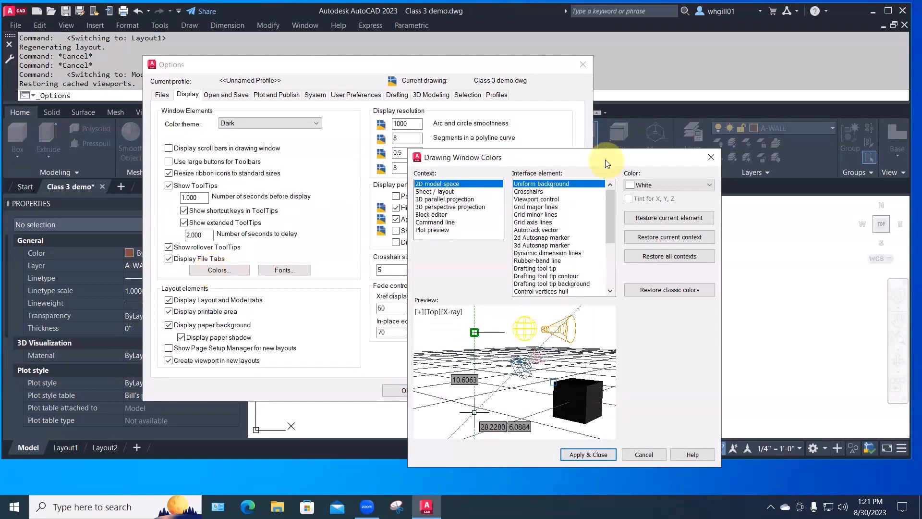
{"action": "left_click_drag", "start_coordinate": [608, 163], "coordinate": [877, 99]}
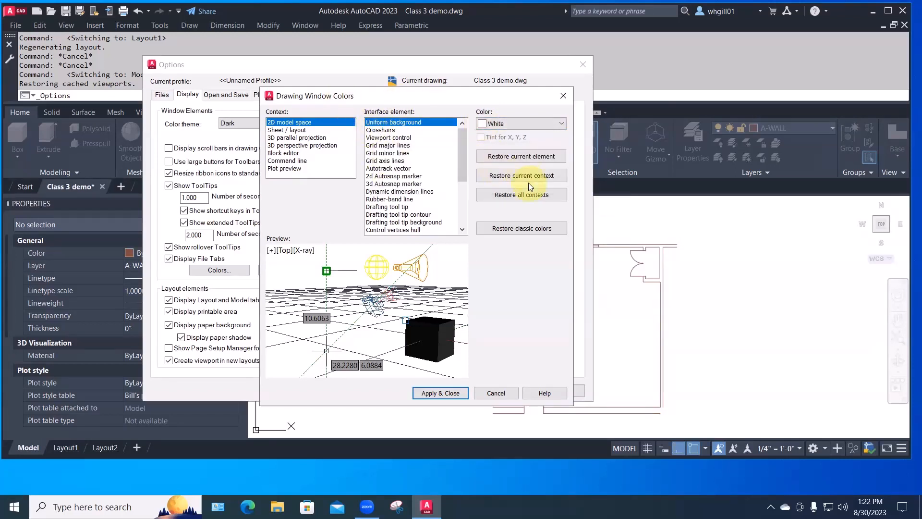
{"action": "left_click", "coordinate": [505, 123]}
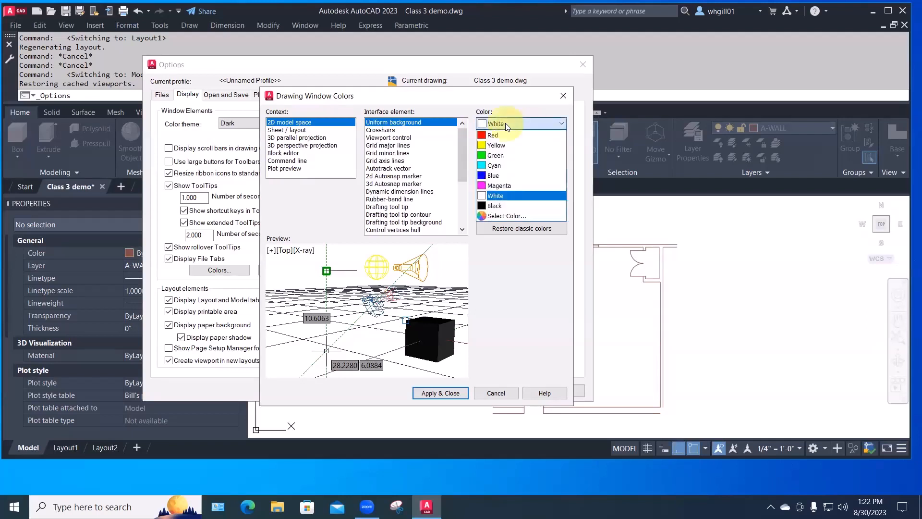
{"action": "left_click", "coordinate": [501, 206]}
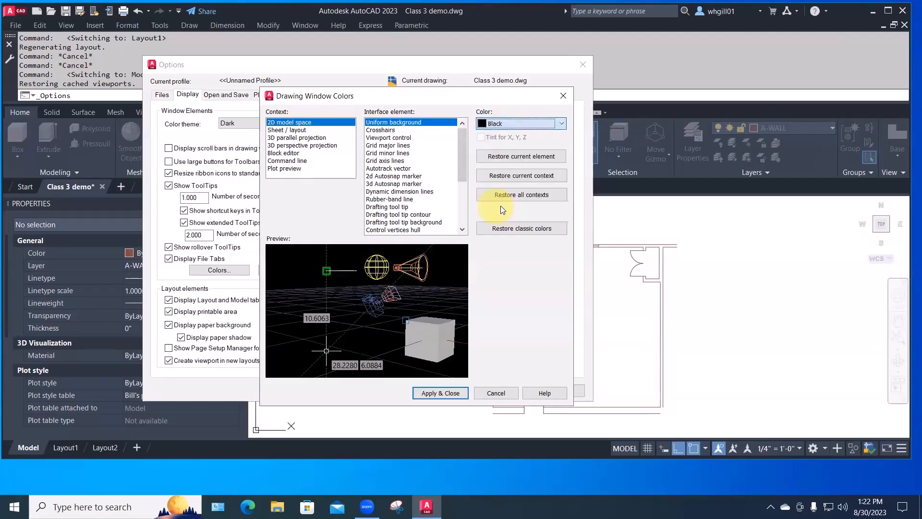
{"action": "left_click", "coordinate": [439, 391]}
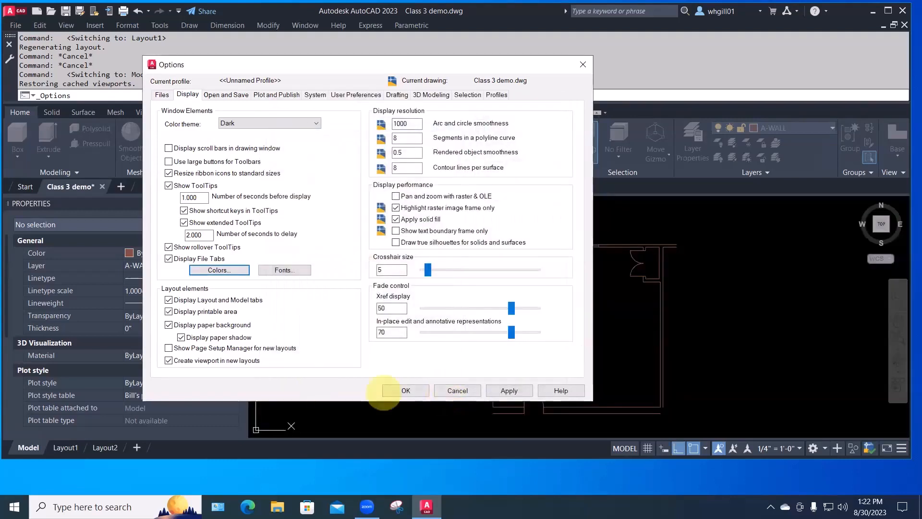
{"action": "left_click", "coordinate": [398, 391]}
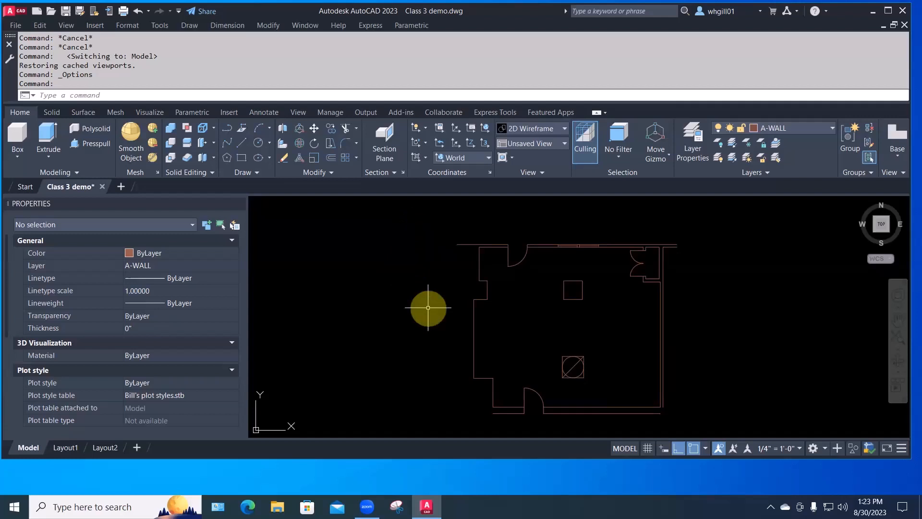
Reopen the drawing window color settings and set the uniform background of 2D model space to White.
{"action": "left_click", "coordinate": [18, 25]}
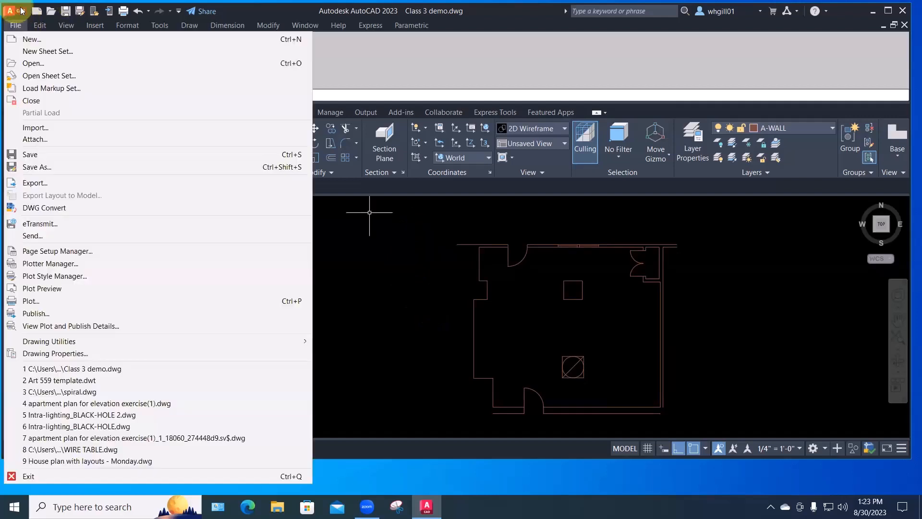
{"action": "left_click", "coordinate": [12, 11]}
{"action": "left_click", "coordinate": [11, 10]}
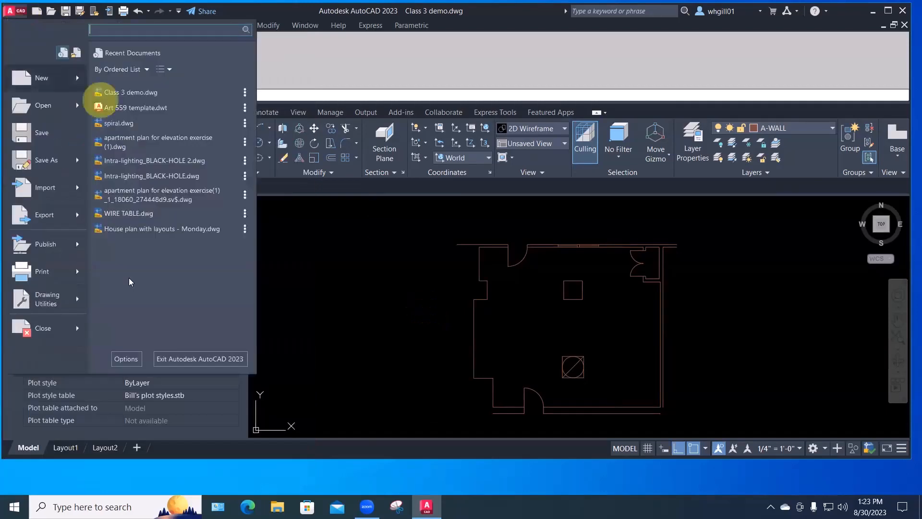
{"action": "left_click", "coordinate": [127, 361]}
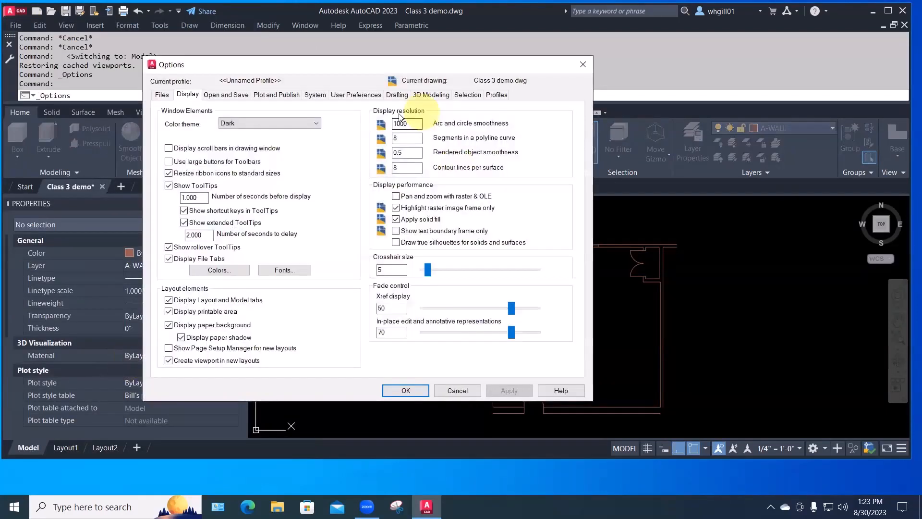
{"action": "left_click", "coordinate": [207, 271]}
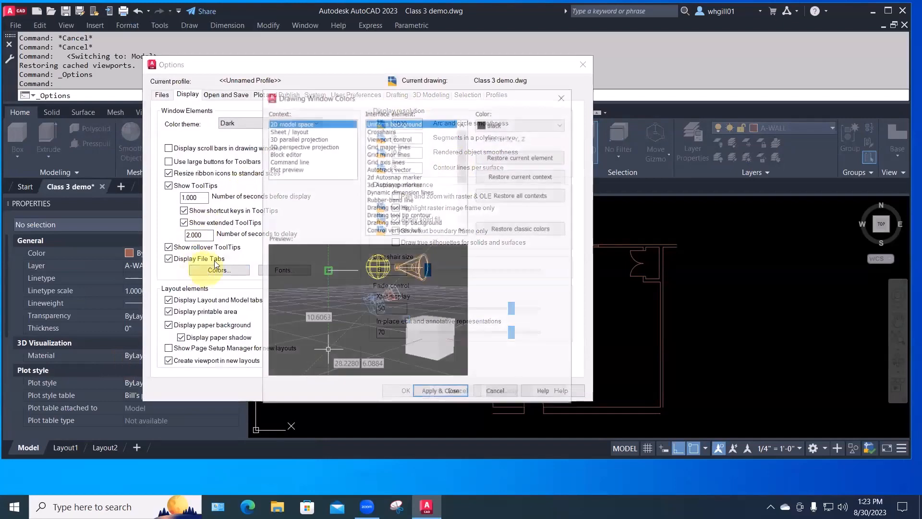
{"action": "left_click", "coordinate": [499, 123]}
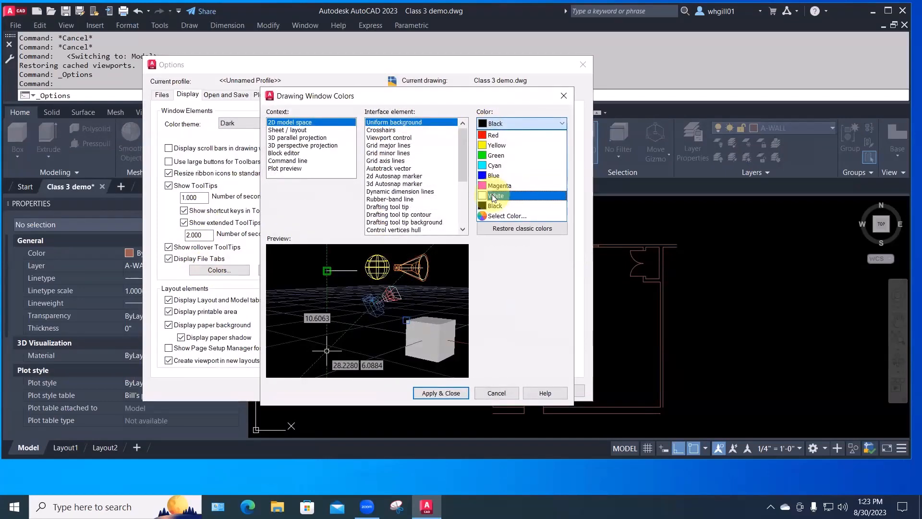
{"action": "left_click", "coordinate": [501, 195]}
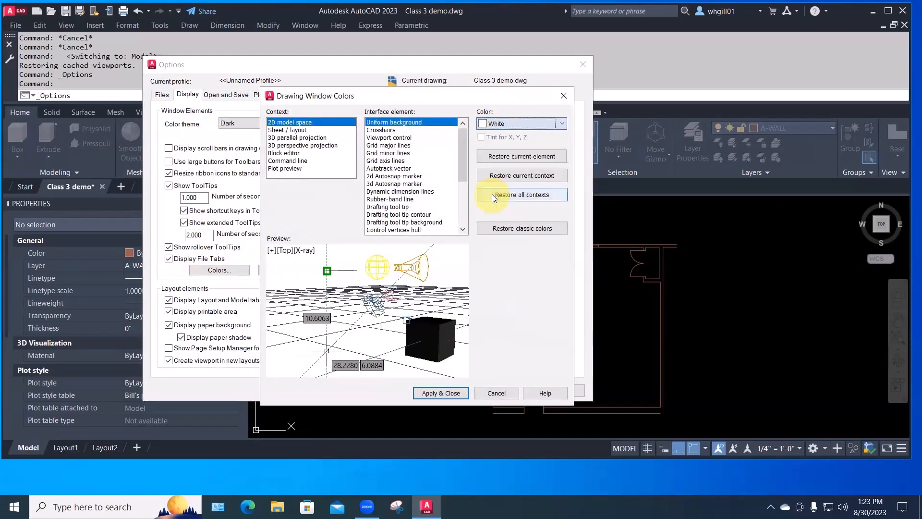
Change the uniform background of 2D model space to index color 254 and apply it to the drawing.
{"action": "left_click", "coordinate": [501, 123]}
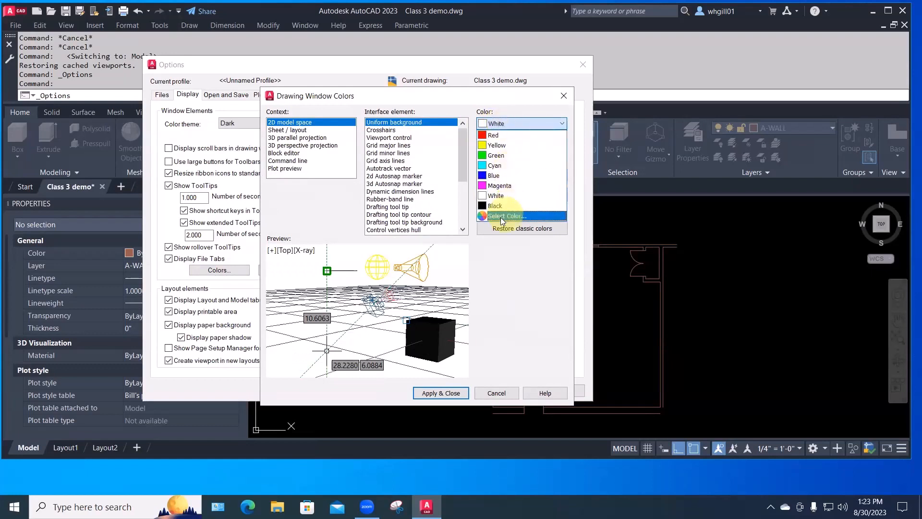
{"action": "left_click", "coordinate": [502, 217]}
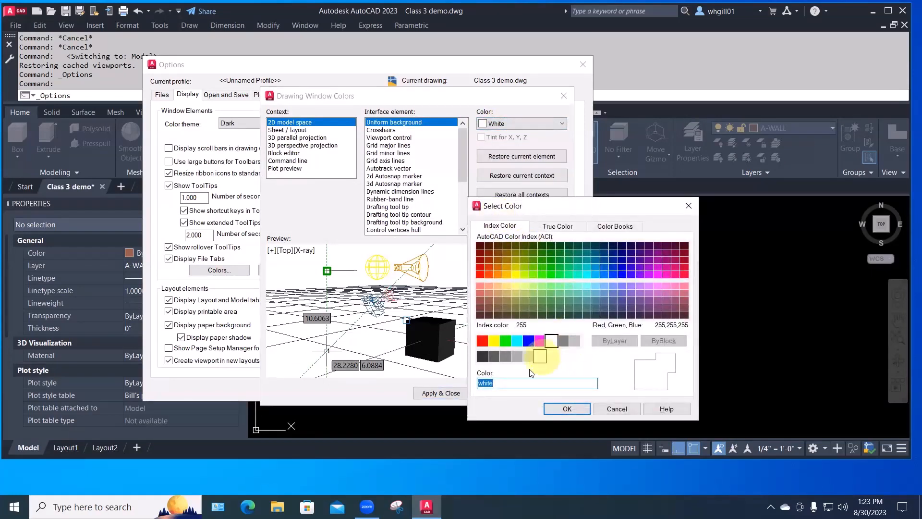
{"action": "left_click", "coordinate": [530, 356]}
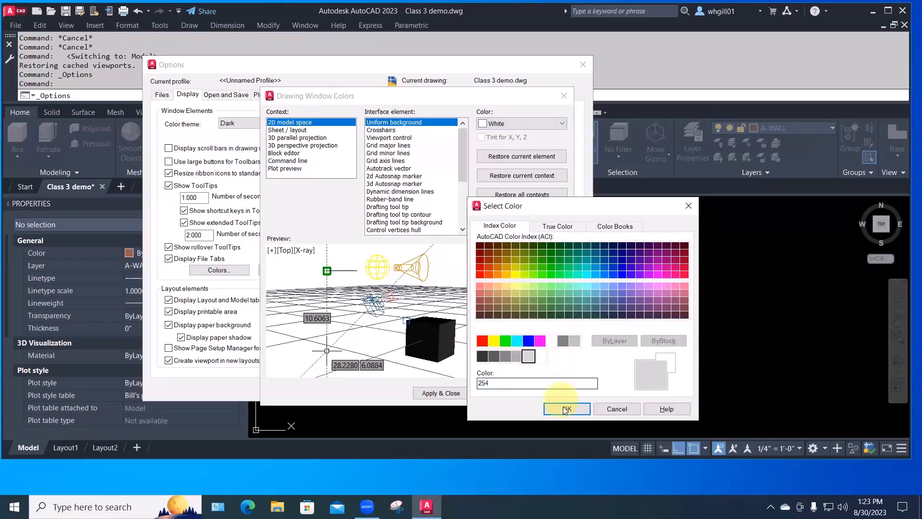
{"action": "left_click", "coordinate": [575, 410]}
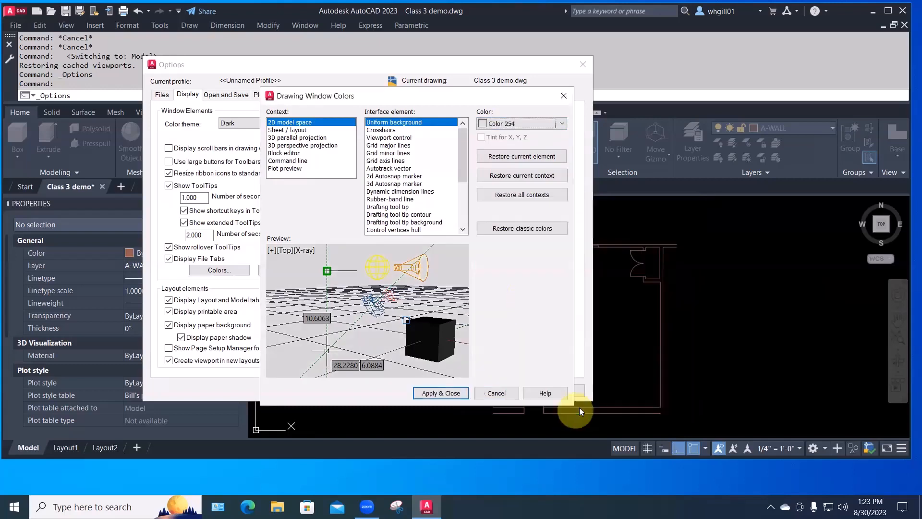
{"action": "left_click", "coordinate": [441, 391]}
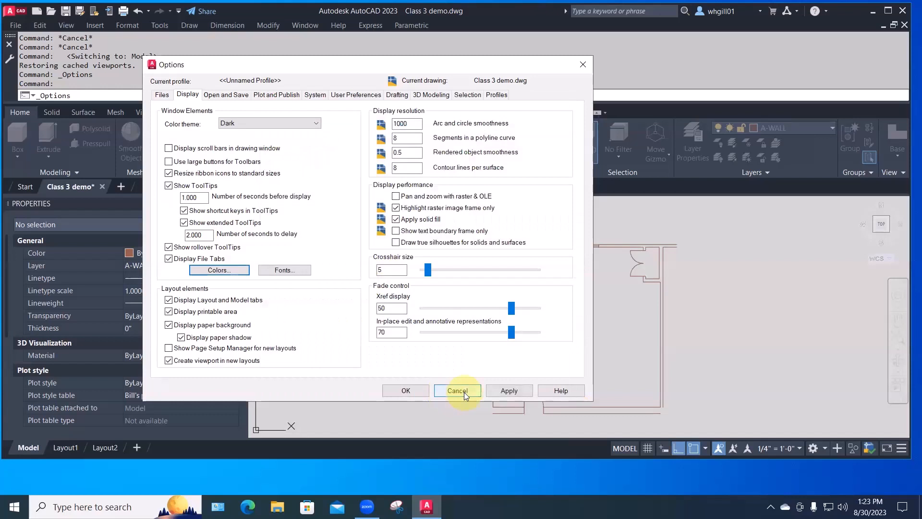
{"action": "left_click", "coordinate": [407, 390]}
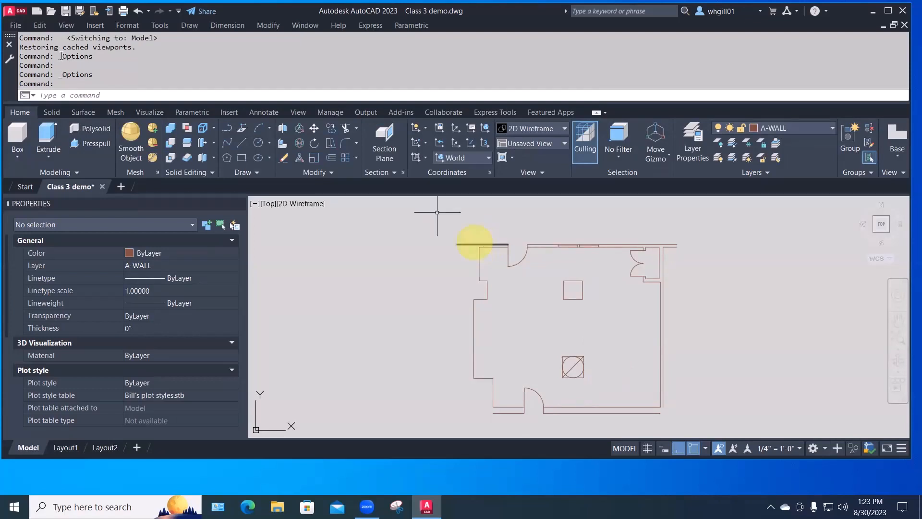
Set the uniform background color of 2D model space to White and apply the change.
{"action": "left_click", "coordinate": [17, 10]}
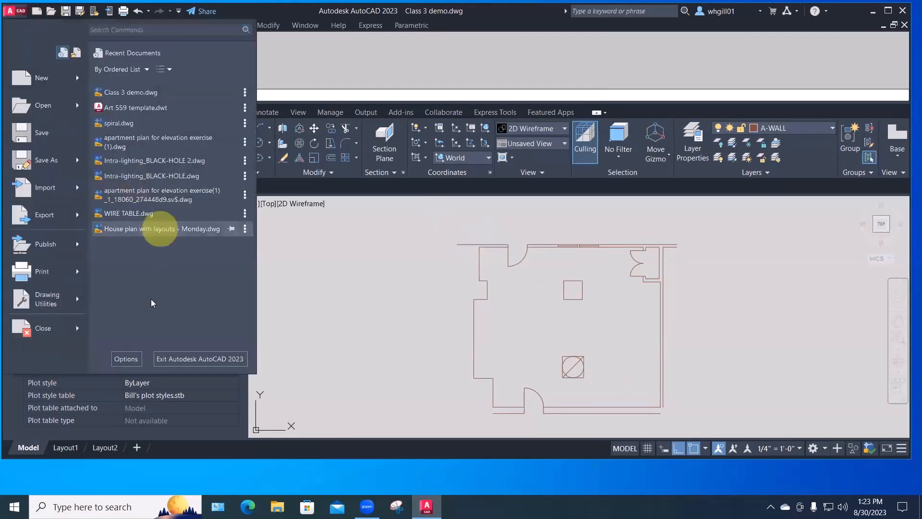
{"action": "left_click", "coordinate": [125, 359]}
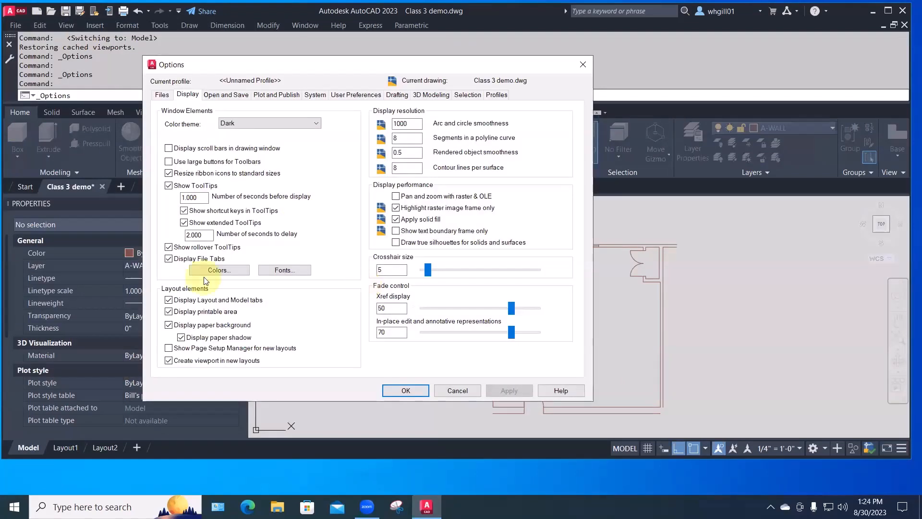
{"action": "left_click", "coordinate": [219, 270]}
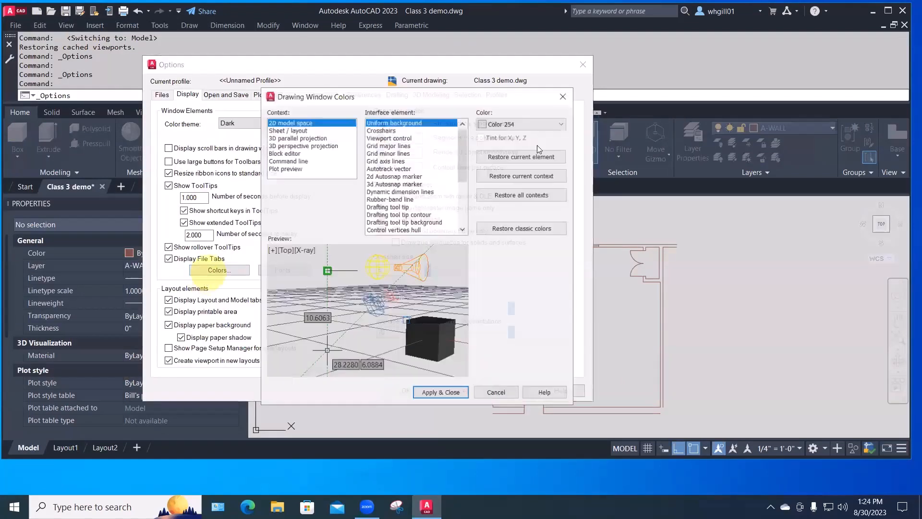
{"action": "left_click", "coordinate": [528, 123]}
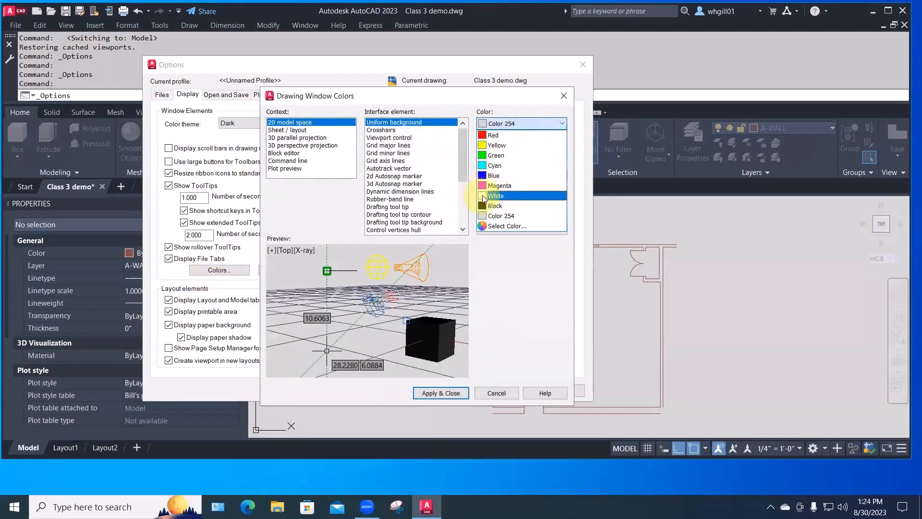
{"action": "left_click", "coordinate": [497, 196]}
{"action": "left_click", "coordinate": [440, 394]}
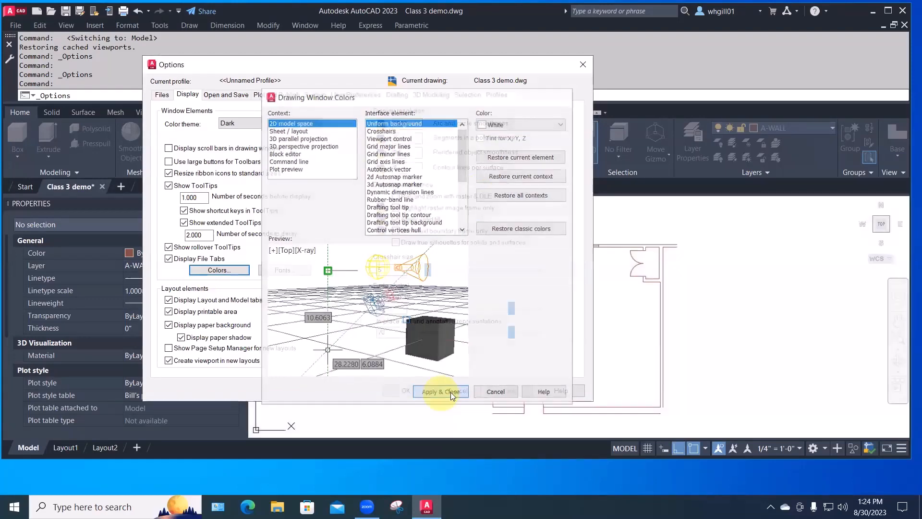
{"action": "left_click", "coordinate": [405, 390]}
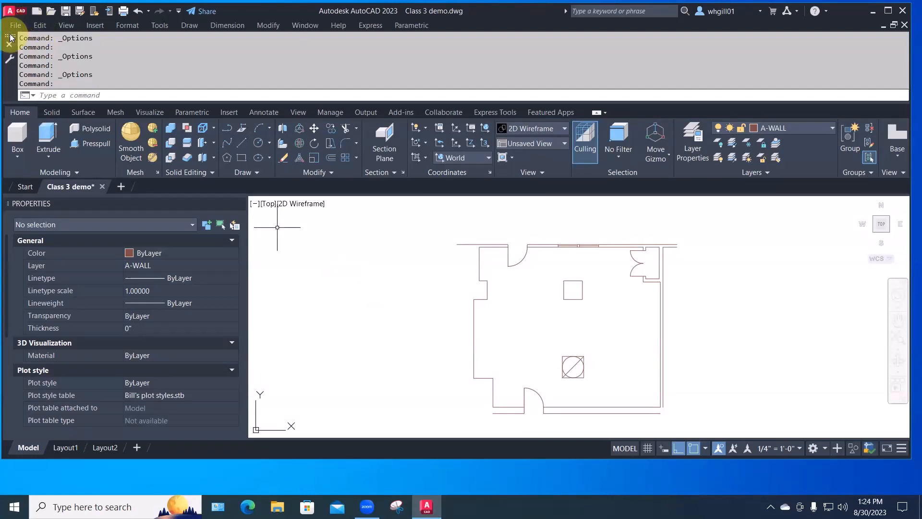
Undock the command window, shorten its width, and place it floating near the lower edge of the drawing area.
{"action": "left_click_drag", "start_coordinate": [9, 37], "coordinate": [299, 334]}
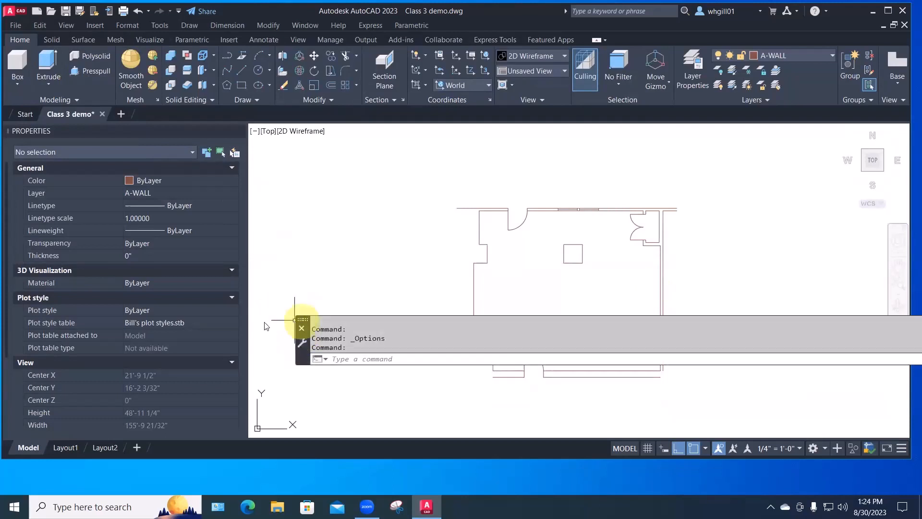
{"action": "left_click_drag", "start_coordinate": [301, 321], "coordinate": [186, 315]}
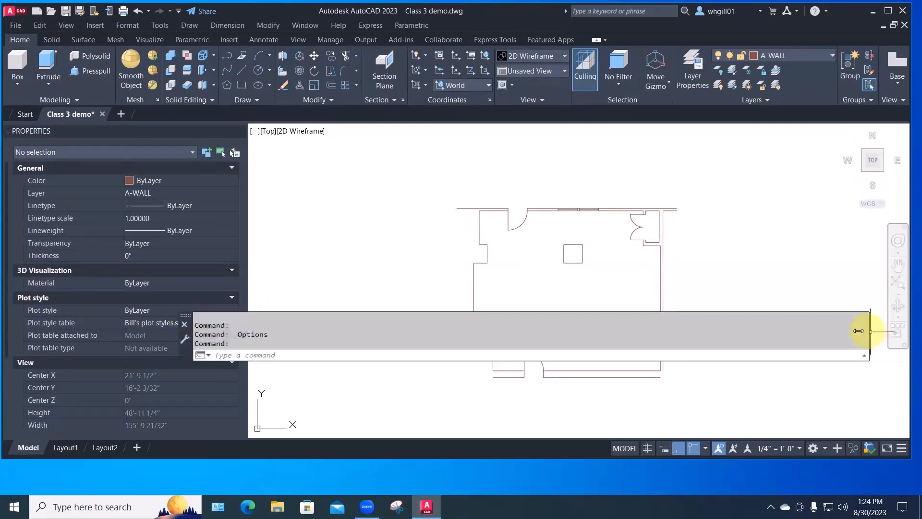
{"action": "left_click_drag", "start_coordinate": [868, 331], "coordinate": [749, 336]}
{"action": "left_click_drag", "start_coordinate": [435, 342], "coordinate": [445, 341]}
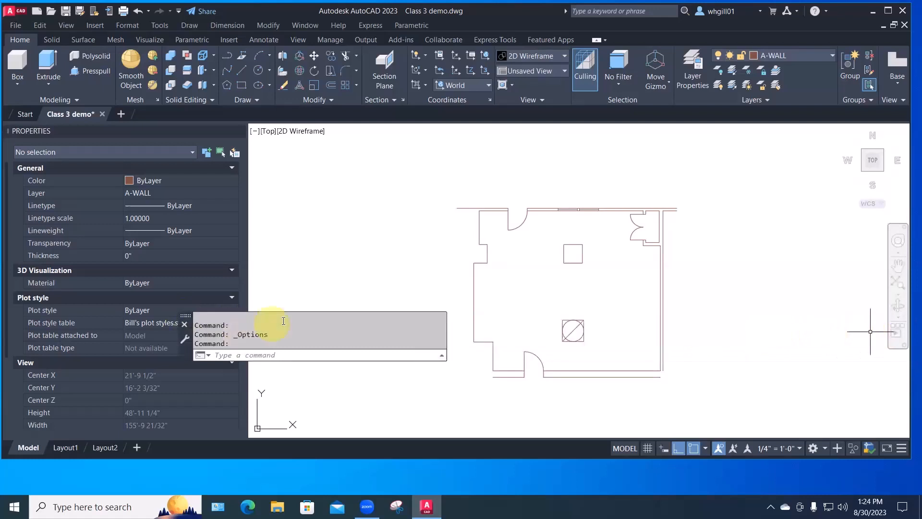
{"action": "left_click_drag", "start_coordinate": [186, 319], "coordinate": [322, 386]}
{"action": "left_click", "coordinate": [335, 332]}
{"action": "key", "text": "Escape"}
{"action": "left_click", "coordinate": [373, 294]}
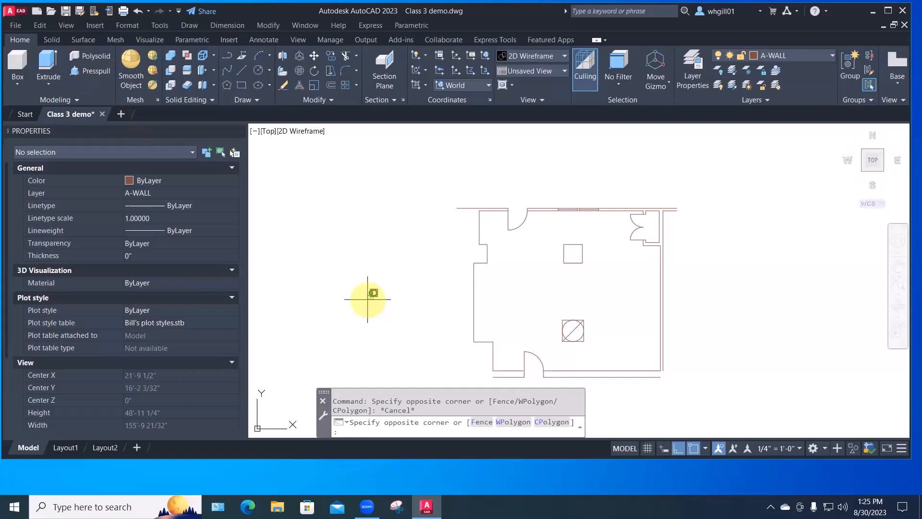
{"action": "mouse_move", "coordinate": [365, 294]}
{"action": "left_mouse_down"}
{"action": "mouse_move", "coordinate": [323, 200]}
{"action": "mouse_move", "coordinate": [364, 302]}
{"action": "left_mouse_up"}
{"action": "key", "text": "Escape"}
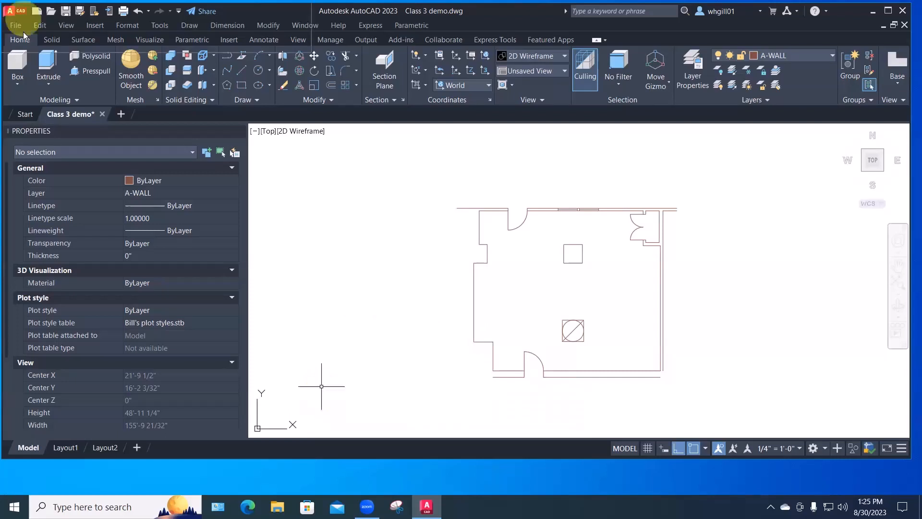
Dock the command window above the ribbon and highlight the last lines of its command history.
{"action": "left_click_drag", "start_coordinate": [23, 31], "coordinate": [20, 33]}
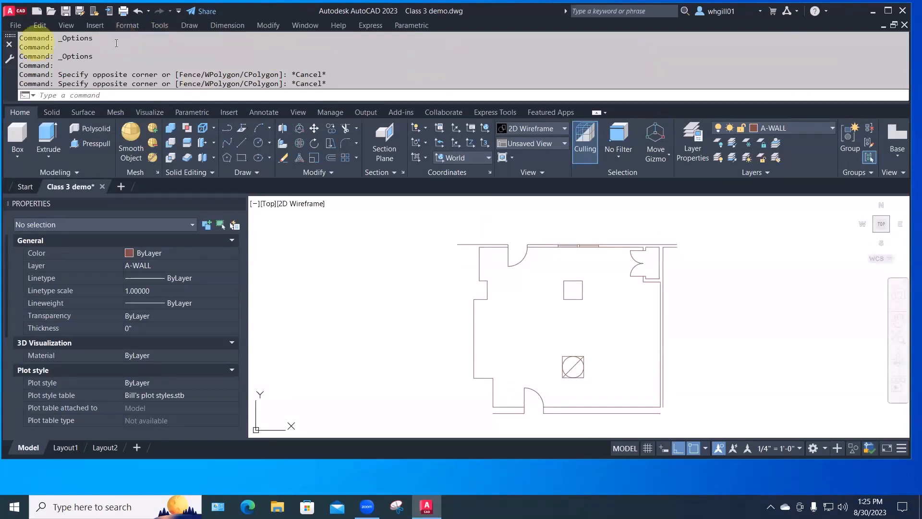
{"action": "left_click_drag", "start_coordinate": [322, 75], "coordinate": [322, 83]}
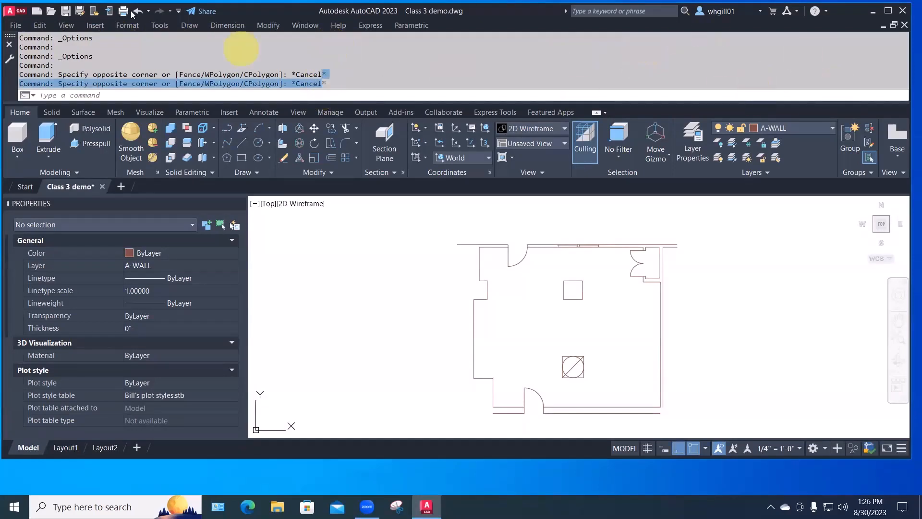
Float the command window in several positions over the drawing and the ribbon, and dock it above the ribbon again.
{"action": "left_click_drag", "start_coordinate": [9, 39], "coordinate": [304, 368]}
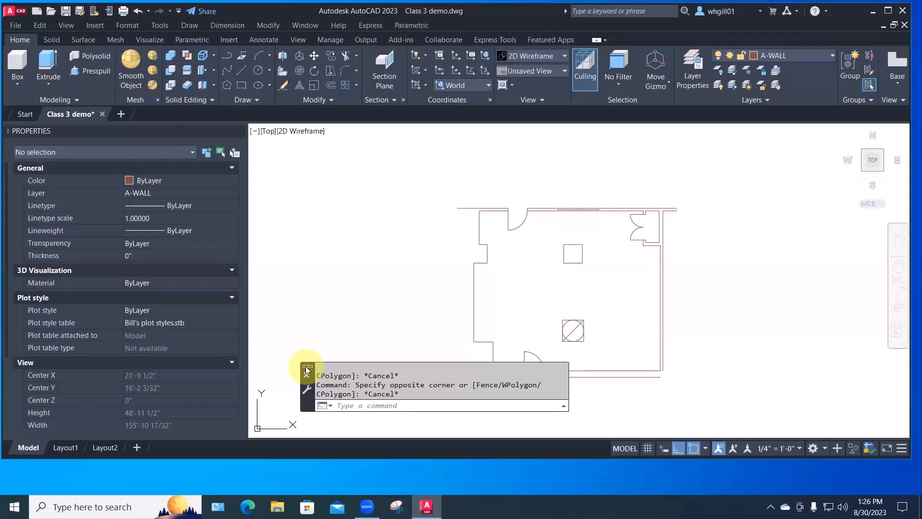
{"action": "mouse_move", "coordinate": [306, 369]}
{"action": "left_mouse_down"}
{"action": "mouse_move", "coordinate": [338, 396]}
{"action": "mouse_move", "coordinate": [348, 373]}
{"action": "mouse_move", "coordinate": [591, 130]}
{"action": "mouse_move", "coordinate": [294, 133]}
{"action": "mouse_move", "coordinate": [342, 130]}
{"action": "left_mouse_up"}
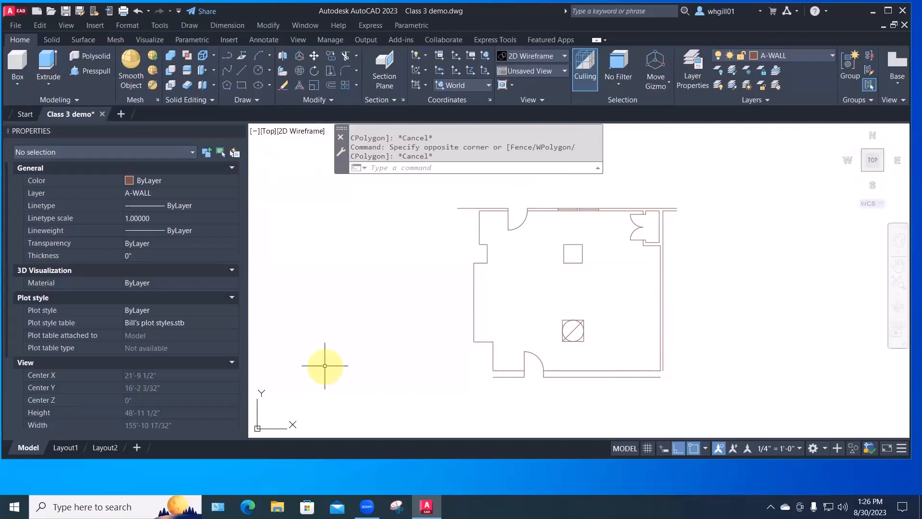
{"action": "left_click_drag", "start_coordinate": [341, 129], "coordinate": [343, 229]}
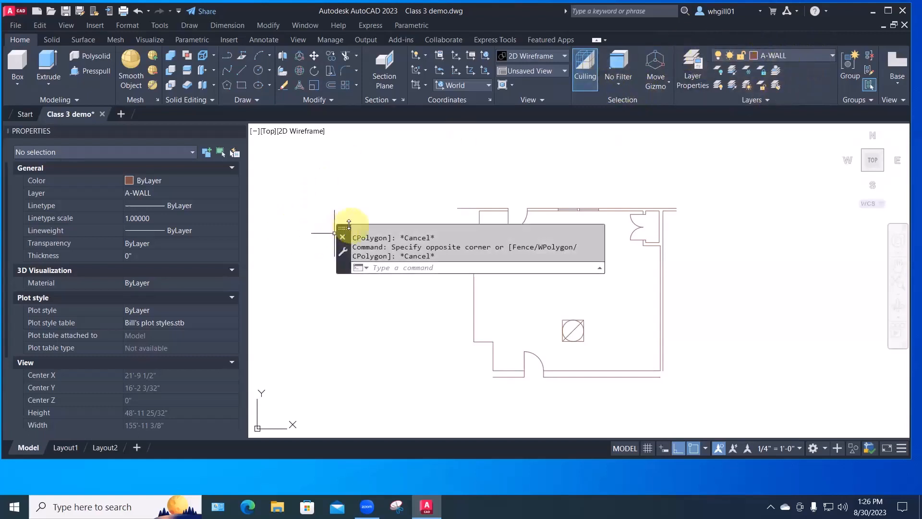
{"action": "left_click_drag", "start_coordinate": [344, 227], "coordinate": [378, 197]}
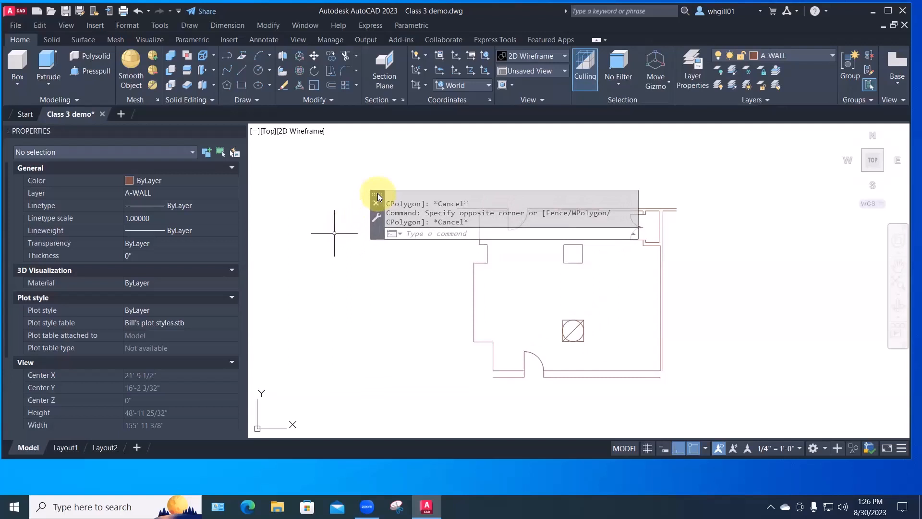
{"action": "left_click_drag", "start_coordinate": [378, 197], "coordinate": [604, 49], "text": "ctrl"}
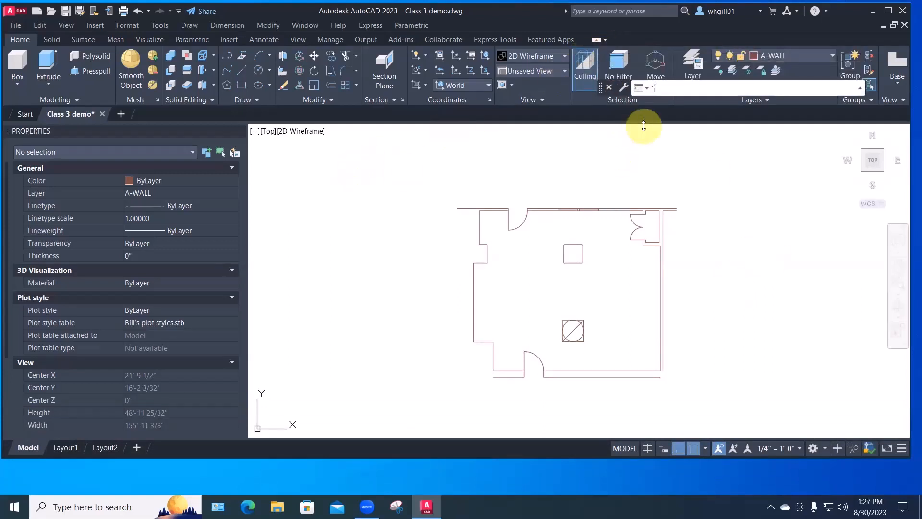
{"action": "mouse_move", "coordinate": [600, 87]}
{"action": "left_mouse_down"}
{"action": "mouse_move", "coordinate": [333, 243]}
{"action": "mouse_move", "coordinate": [330, 259]}
{"action": "left_mouse_up"}
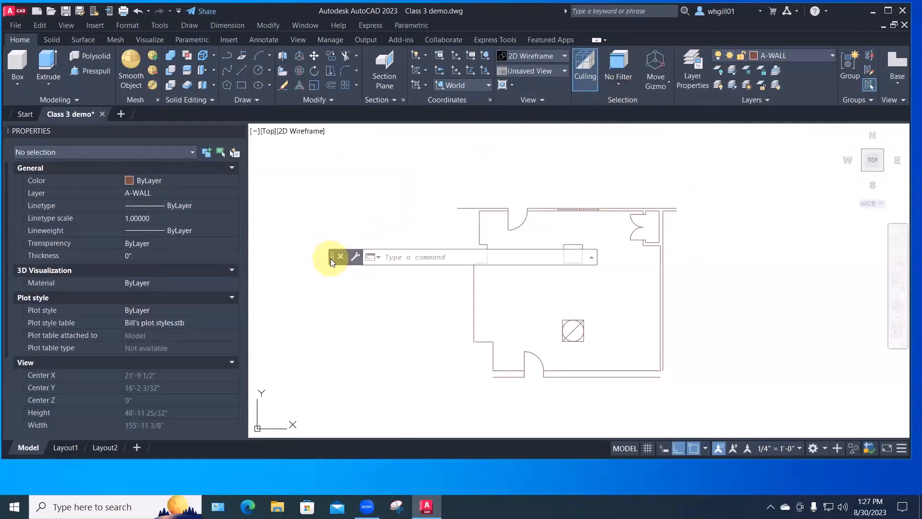
{"action": "mouse_move", "coordinate": [330, 258]}
{"action": "left_mouse_down"}
{"action": "mouse_move", "coordinate": [324, 342]}
{"action": "mouse_move", "coordinate": [315, 267]}
{"action": "mouse_move", "coordinate": [245, 55]}
{"action": "mouse_move", "coordinate": [278, 166]}
{"action": "mouse_move", "coordinate": [235, 44]}
{"action": "mouse_move", "coordinate": [132, 40]}
{"action": "left_mouse_up"}
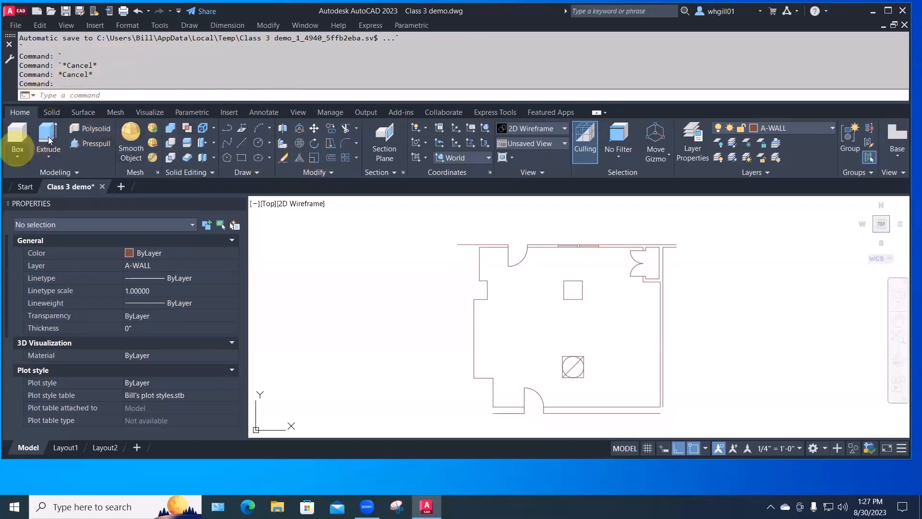
Minimize the ribbon to tabs and dock the command window below the drawing area.
{"action": "left_click", "coordinate": [605, 112]}
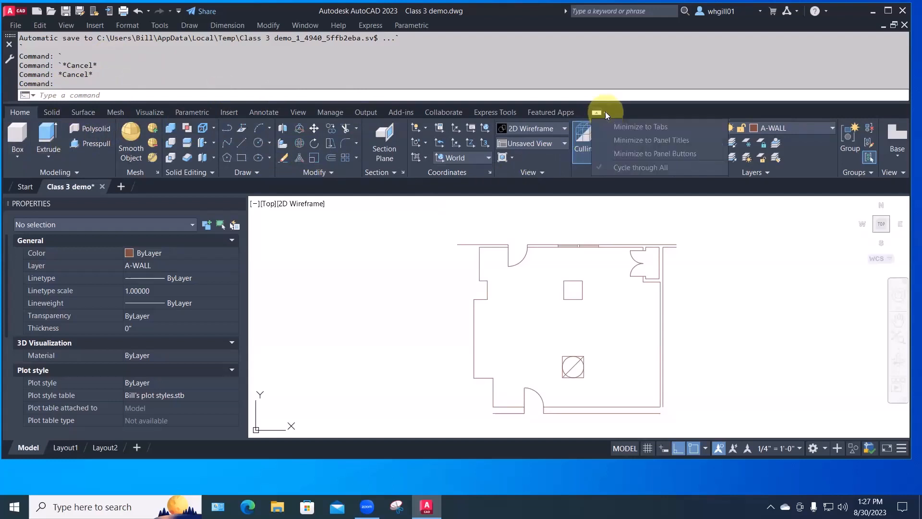
{"action": "left_click", "coordinate": [609, 128]}
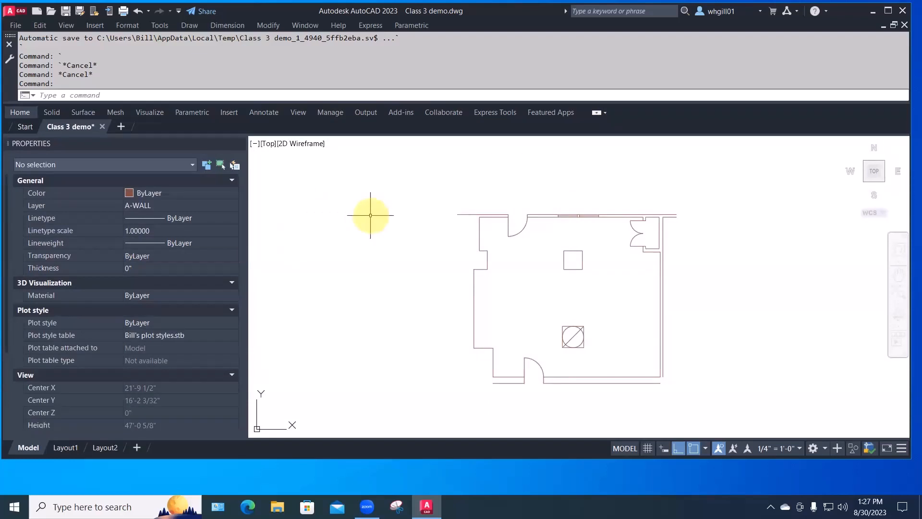
{"action": "mouse_move", "coordinate": [10, 36]}
{"action": "left_mouse_down"}
{"action": "mouse_move", "coordinate": [198, 211]}
{"action": "mouse_move", "coordinate": [236, 263]}
{"action": "mouse_move", "coordinate": [266, 391]}
{"action": "mouse_move", "coordinate": [269, 448]}
{"action": "left_mouse_up"}
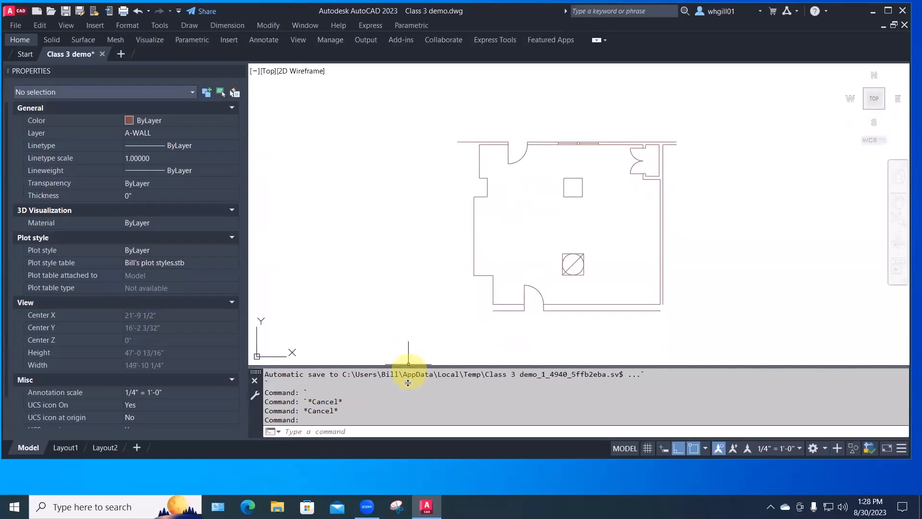
Shrink the command window to two lines of history and restore the full ribbon.
{"action": "left_click_drag", "start_coordinate": [406, 396], "coordinate": [406, 397]}
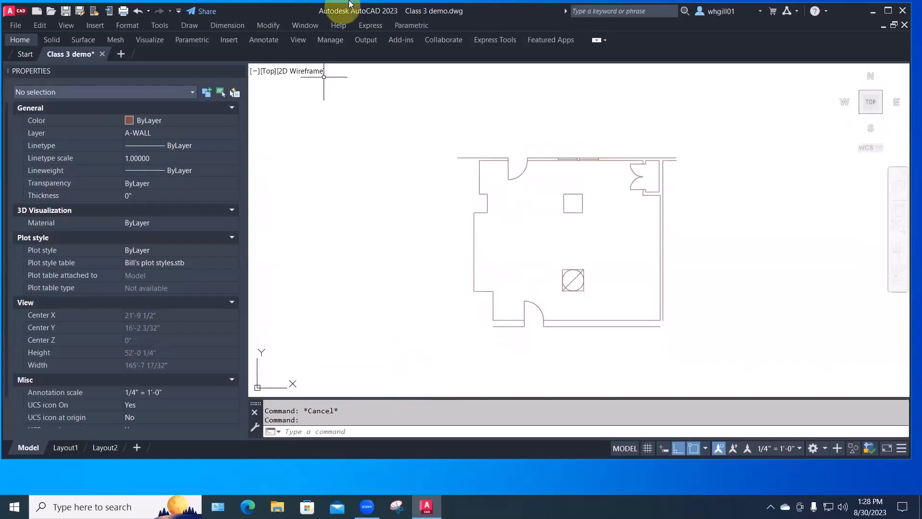
{"action": "left_click", "coordinate": [597, 39]}
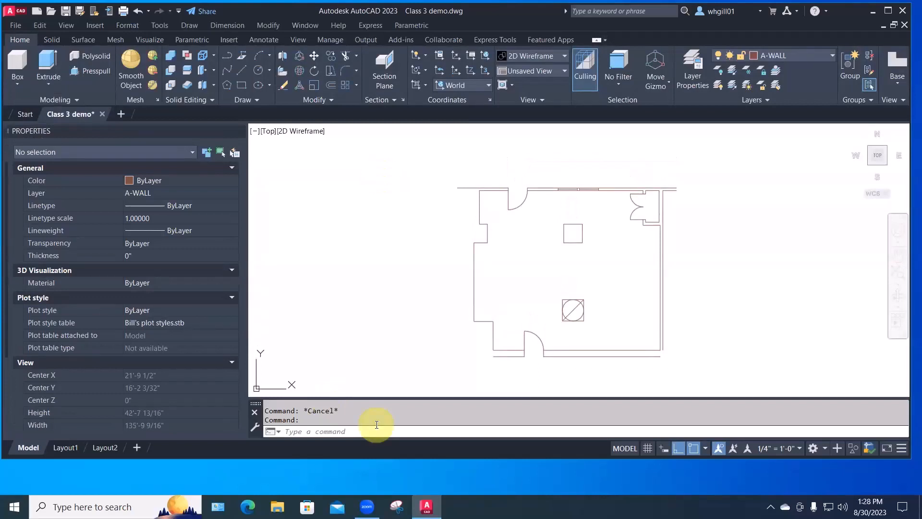
Dock the command window above the ribbon and return it to its place below the drawing area.
{"action": "left_click_drag", "start_coordinate": [255, 403], "coordinate": [44, 38]}
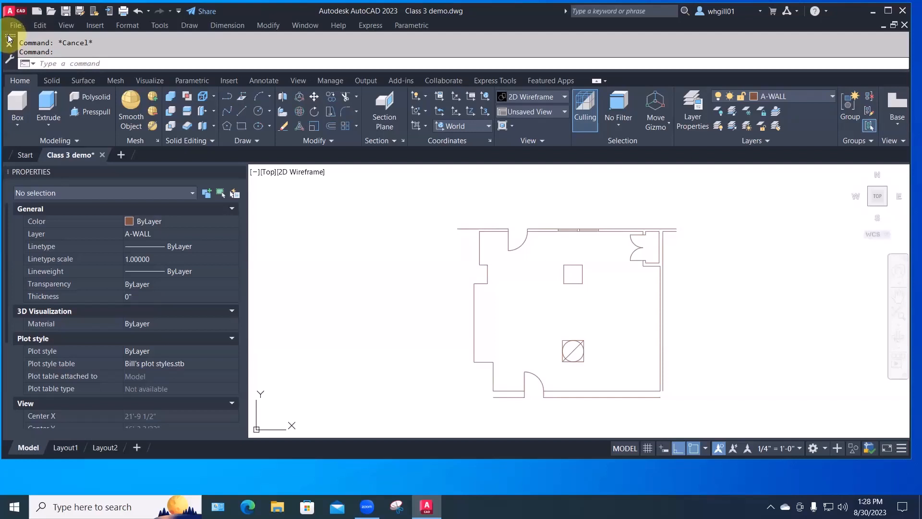
{"action": "mouse_move", "coordinate": [9, 39]}
{"action": "left_mouse_down"}
{"action": "mouse_move", "coordinate": [10, 47]}
{"action": "mouse_move", "coordinate": [14, 33]}
{"action": "left_mouse_up"}
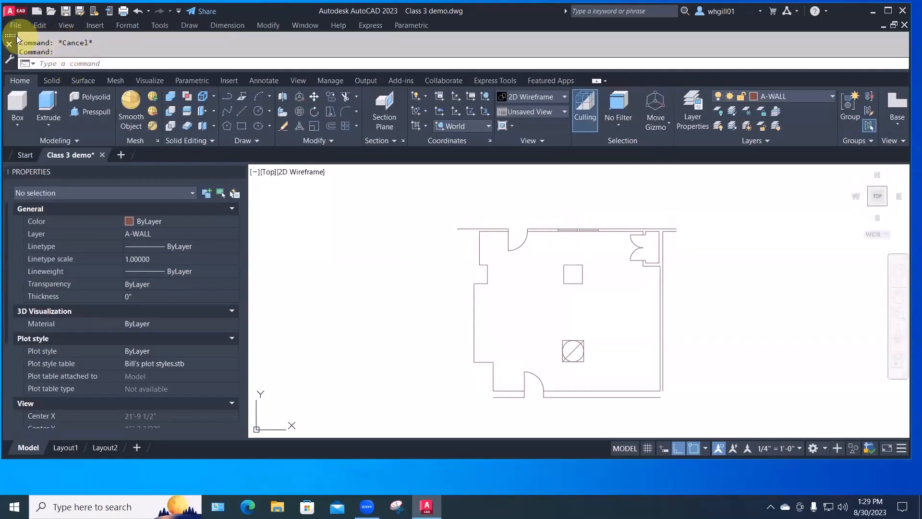
{"action": "left_click_drag", "start_coordinate": [11, 38], "coordinate": [228, 441]}
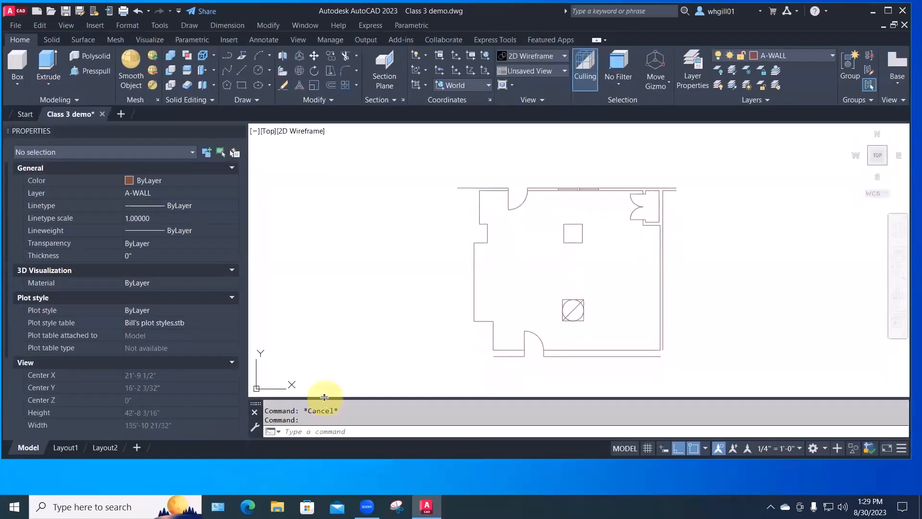
Enlarge the command window to six lines of history and dock it above the ribbon.
{"action": "left_click_drag", "start_coordinate": [325, 391], "coordinate": [329, 366]}
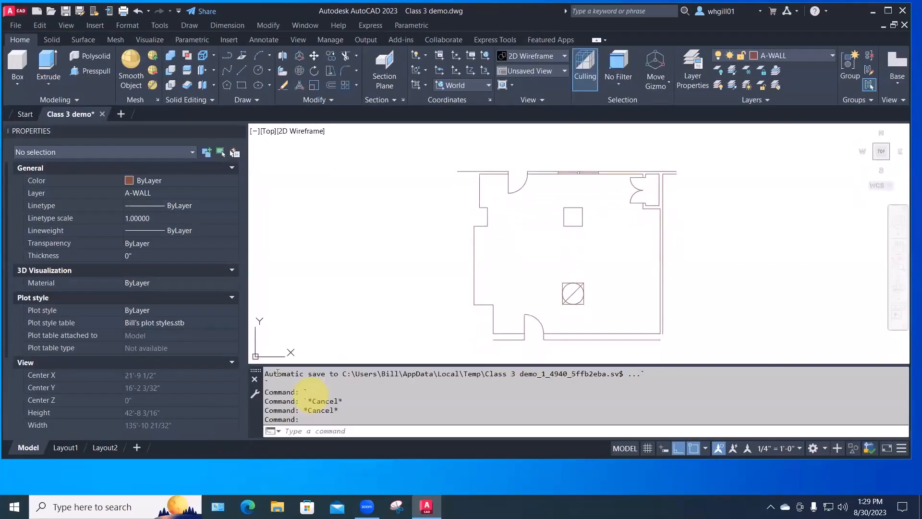
{"action": "left_click_drag", "start_coordinate": [257, 373], "coordinate": [46, 56]}
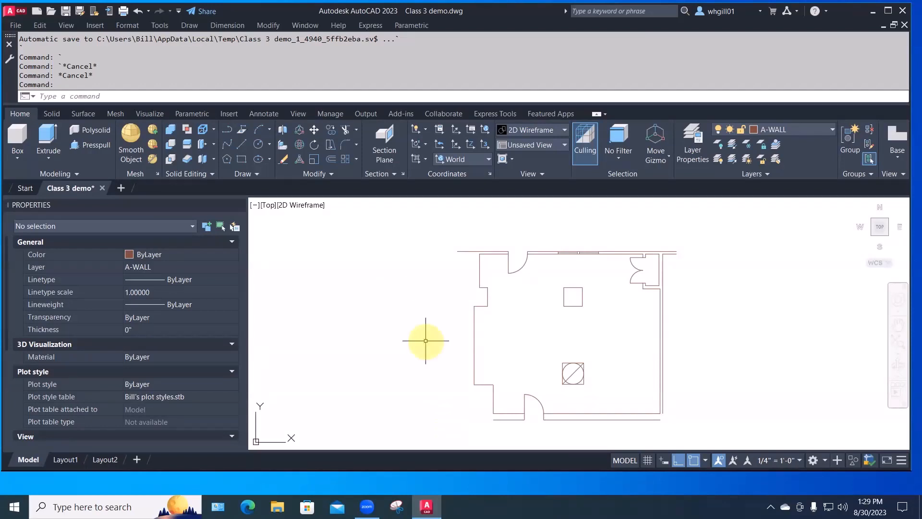
Draw a three-segment zigzag line in the empty area left of the floor plan, with Ortho turned off.
{"action": "left_click", "coordinate": [189, 26]}
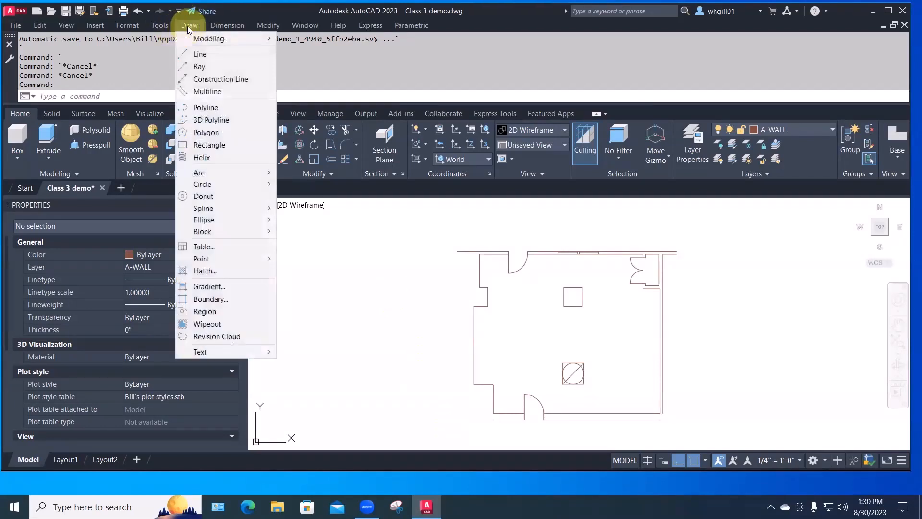
{"action": "left_click", "coordinate": [201, 54]}
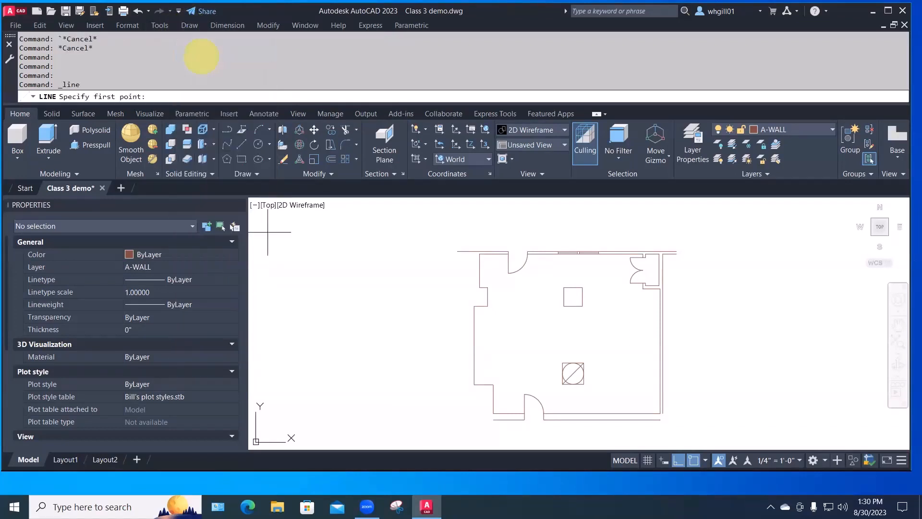
{"action": "left_click", "coordinate": [310, 357]}
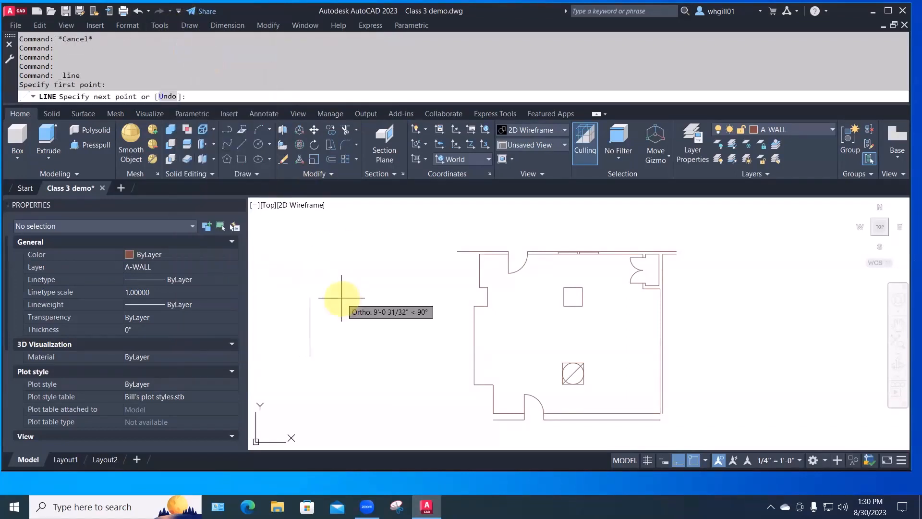
{"action": "key", "text": "F8"}
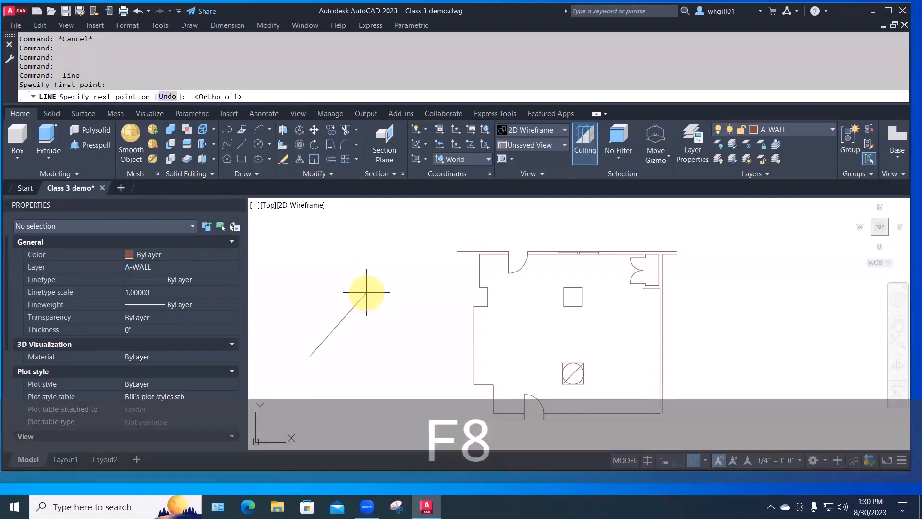
{"action": "left_click", "coordinate": [367, 292]}
{"action": "left_click", "coordinate": [399, 321]}
{"action": "left_click", "coordinate": [421, 297]}
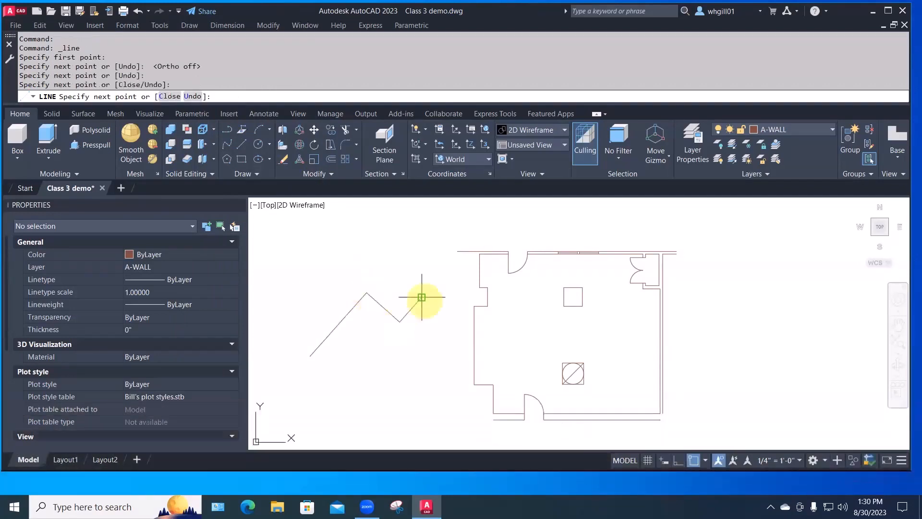
{"action": "key", "text": "Escape"}
{"action": "key", "text": "Escape"}
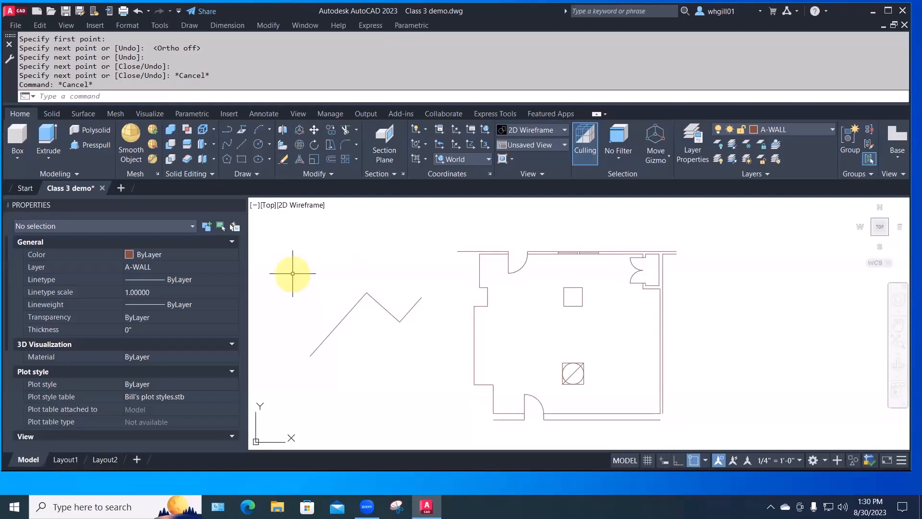
Draw a second three-segment zigzag line above the first one using the L command alias.
{"action": "type", "text": "l"}
{"action": "key", "text": "space"}
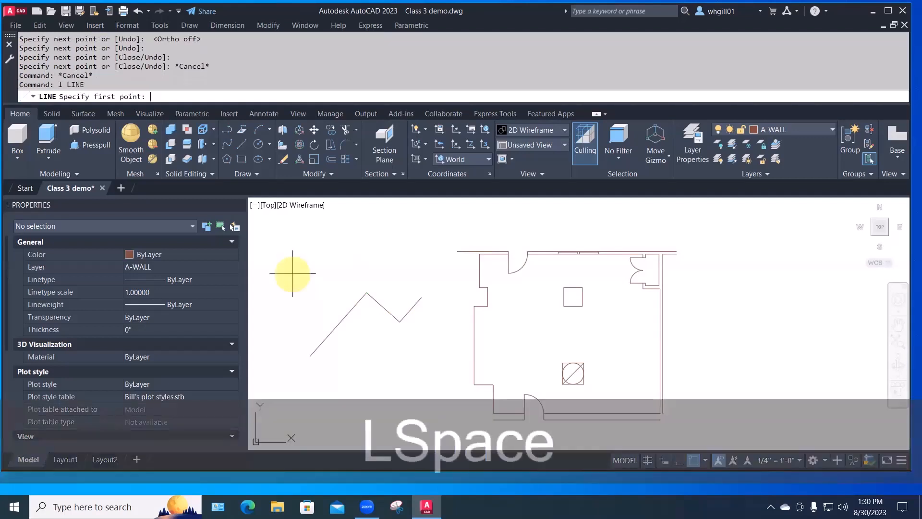
{"action": "left_click", "coordinate": [293, 273]}
{"action": "left_click", "coordinate": [329, 227]}
{"action": "left_click", "coordinate": [363, 272]}
{"action": "left_click", "coordinate": [396, 246]}
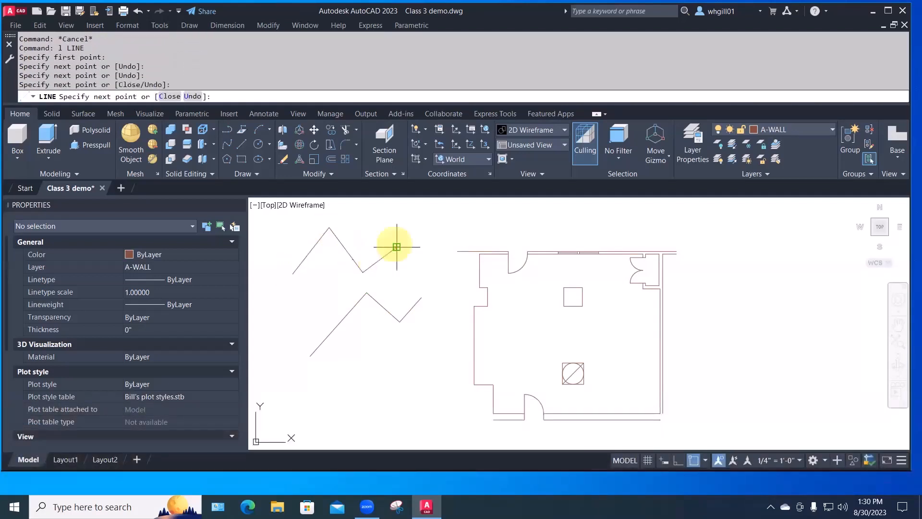
{"action": "key", "text": "Escape"}
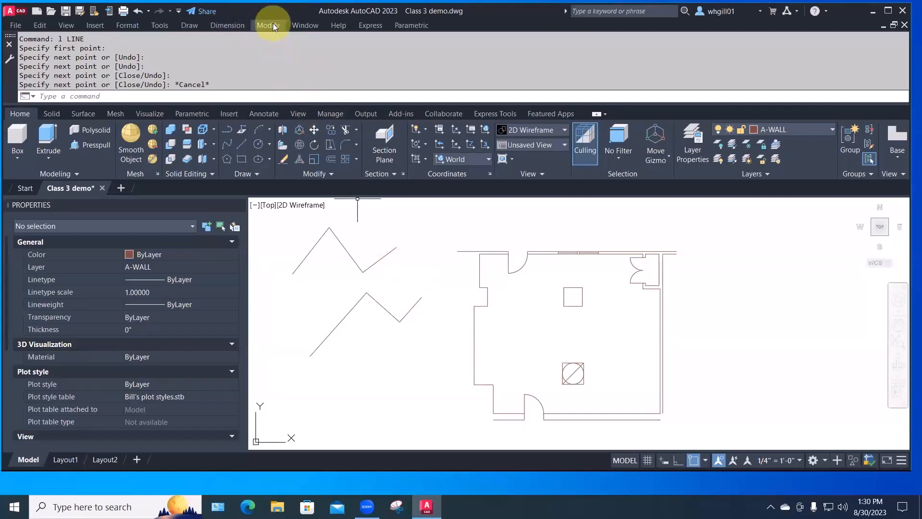
Draw a Center, Radius circle below the two zigzag lines.
{"action": "left_click", "coordinate": [194, 27]}
{"action": "mouse_move", "coordinate": [213, 184]}
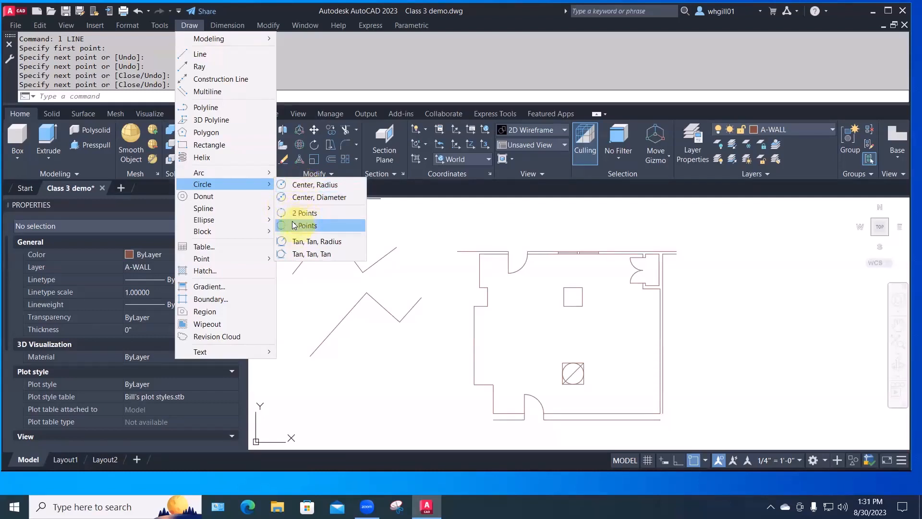
{"action": "left_click", "coordinate": [282, 188]}
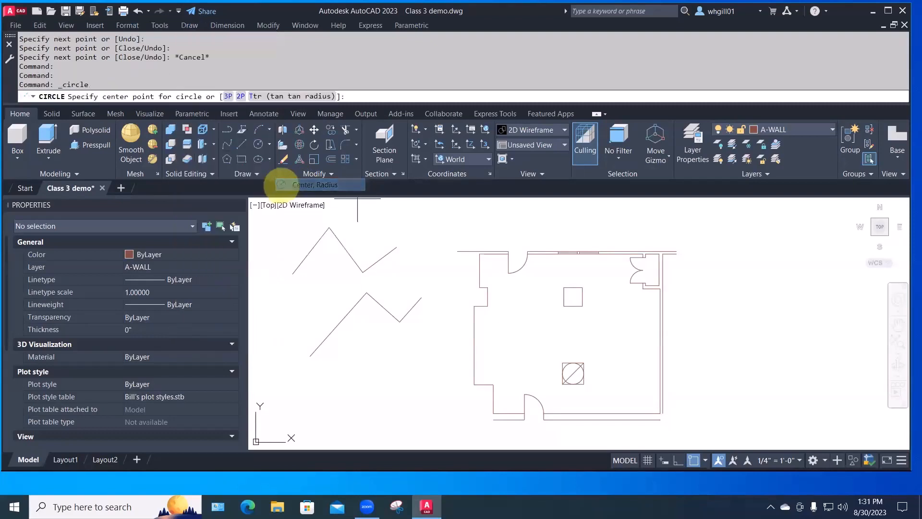
{"action": "left_click", "coordinate": [360, 387]}
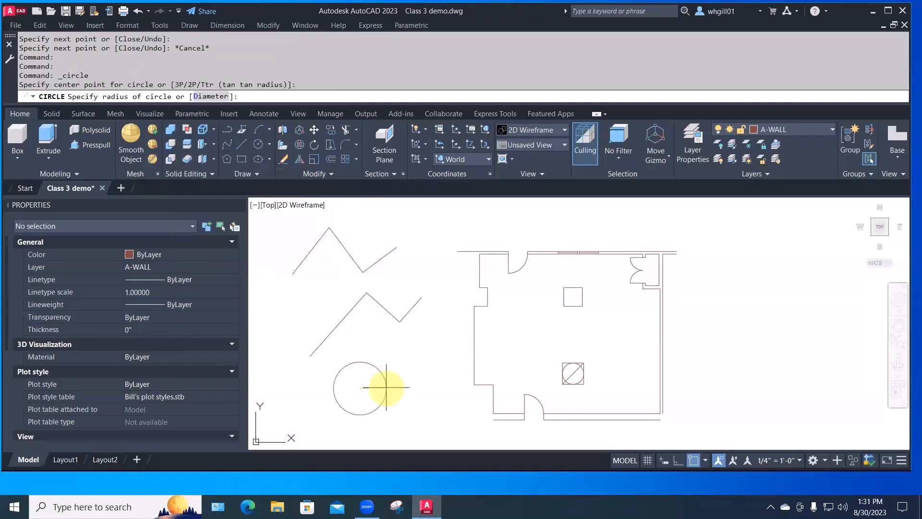
{"action": "left_click", "coordinate": [387, 375]}
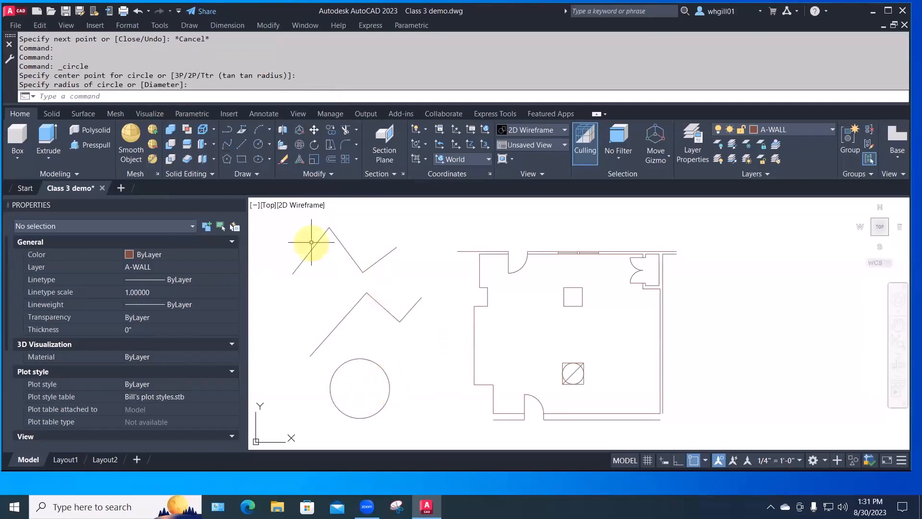
Draw a small rectangle between the circle and the floor plan's left wall using the REC alias.
{"action": "type", "text": "rec"}
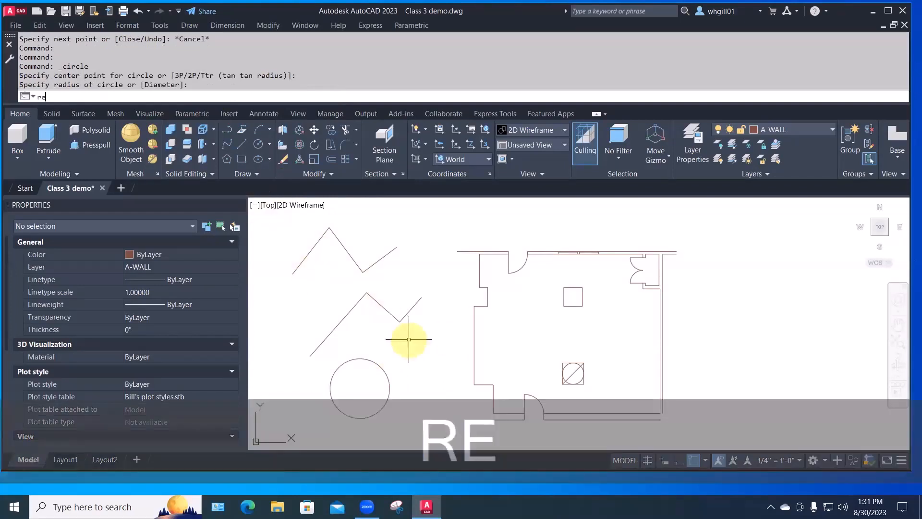
{"action": "key", "text": "space"}
{"action": "left_click", "coordinate": [415, 358]}
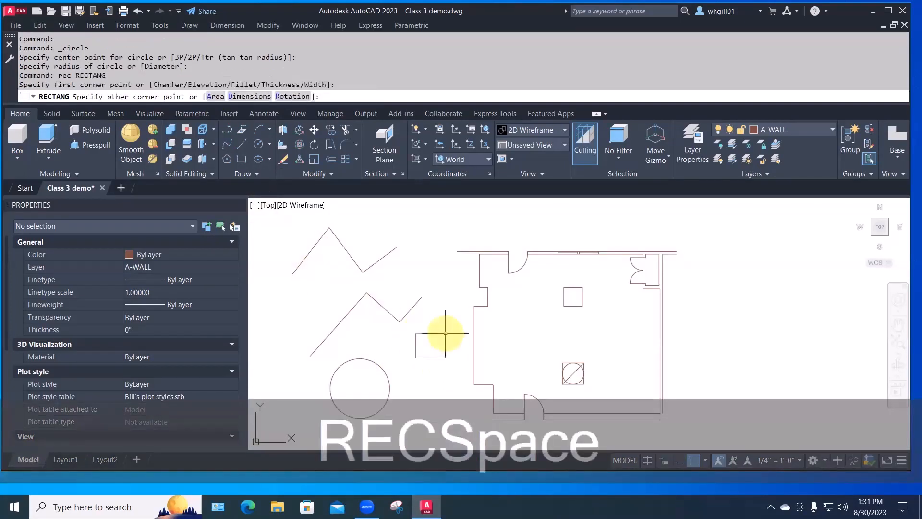
{"action": "key", "text": "Escape"}
{"action": "key", "text": "Escape"}
Check the active object snaps and draw a 2 Points circle between the midpoints of the small rectangle's upper and lower edges.
{"action": "scroll", "coordinate": [445, 335], "scroll_direction": "up", "scroll_amount": 4}
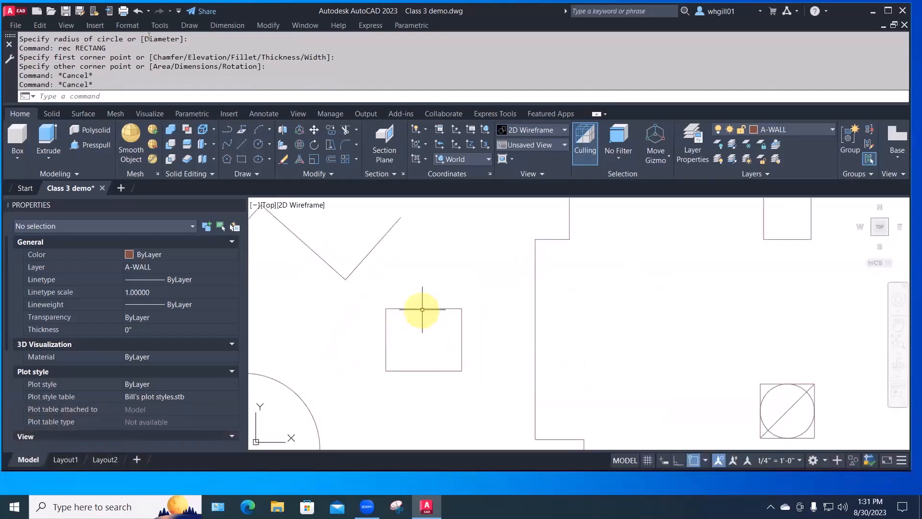
{"action": "left_click", "coordinate": [184, 25]}
{"action": "mouse_move", "coordinate": [220, 183]}
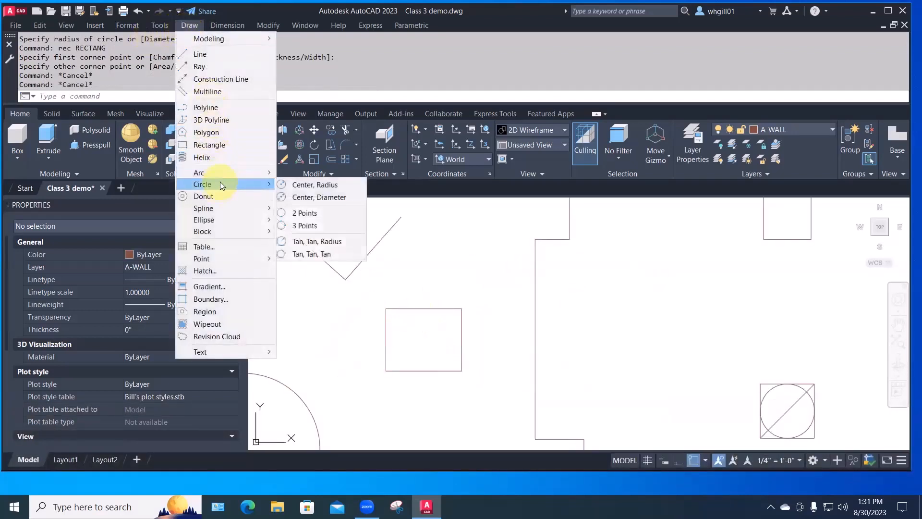
{"action": "left_click", "coordinate": [302, 214]}
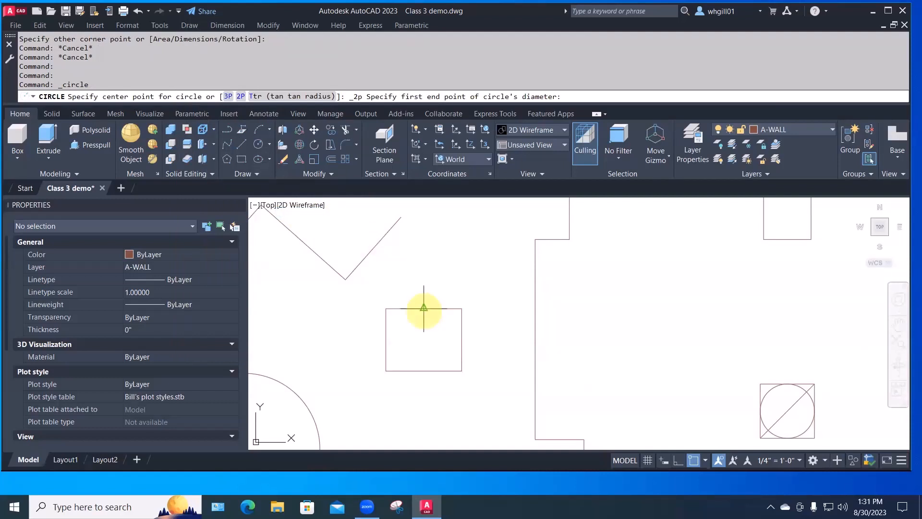
{"action": "left_click", "coordinate": [705, 460]}
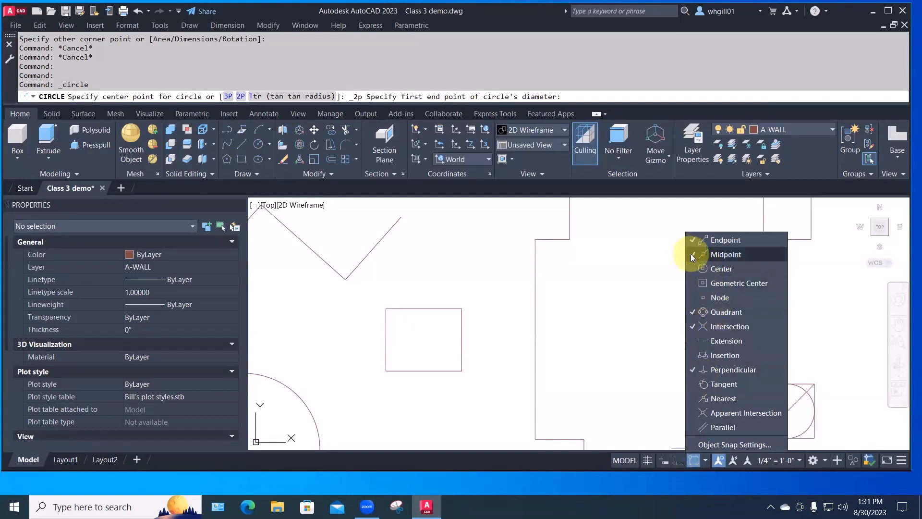
{"action": "left_click", "coordinate": [651, 381]}
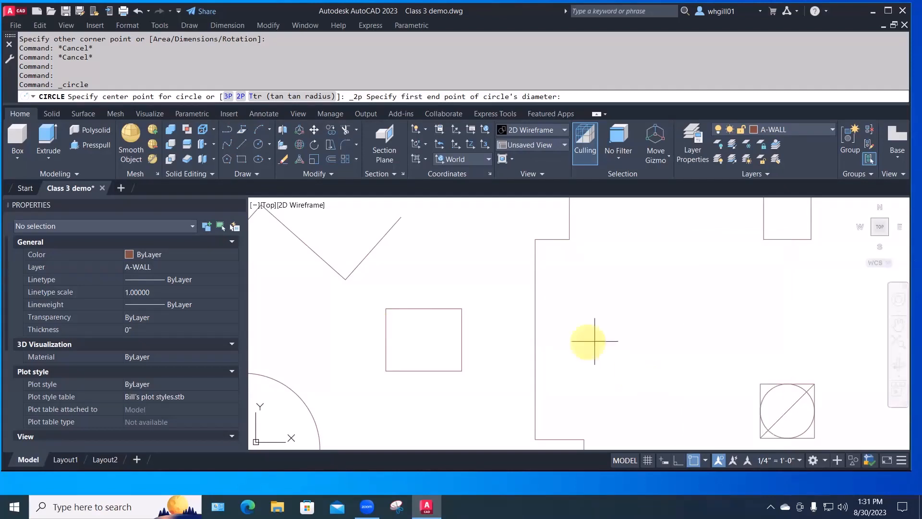
{"action": "left_click", "coordinate": [423, 311]}
{"action": "left_click", "coordinate": [423, 371]}
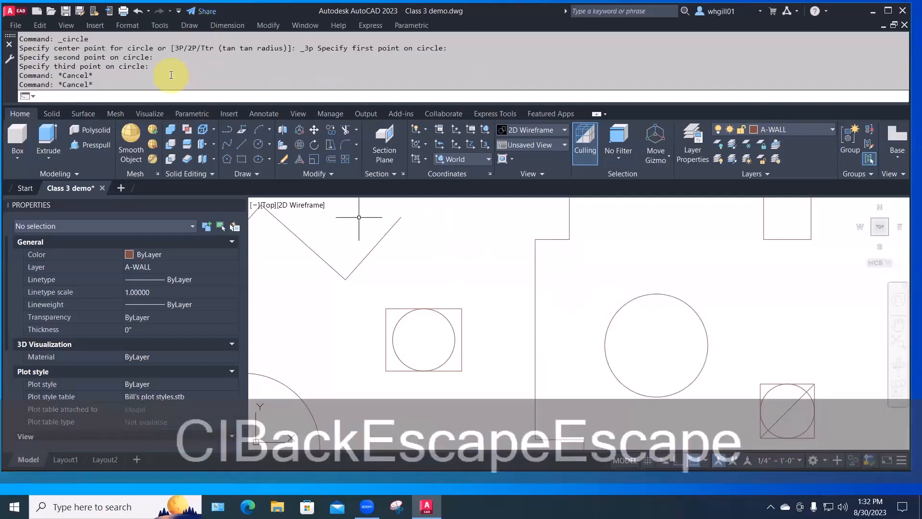
Draw a circle with the 3P option through the two corners of the left wall's jog and a third point inside the room.
{"action": "type", "text": "c"}
{"action": "key", "text": "Return"}
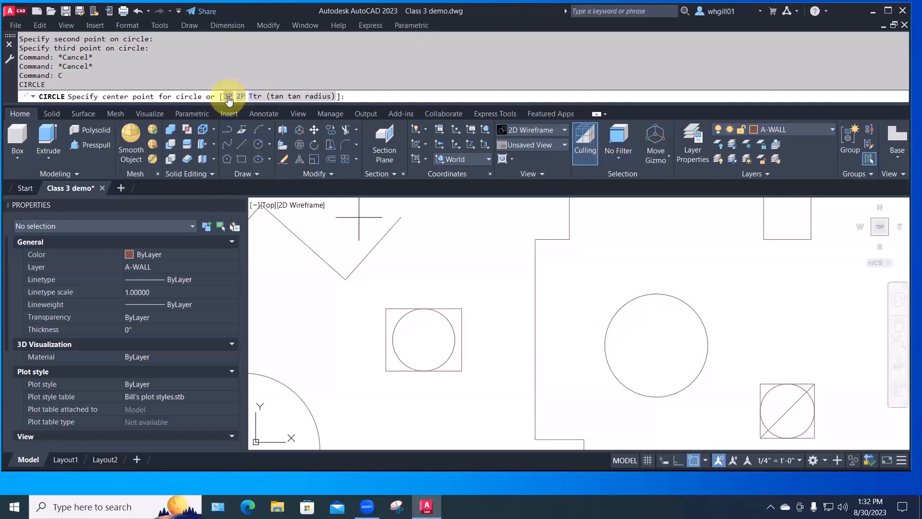
{"action": "type", "text": "3p"}
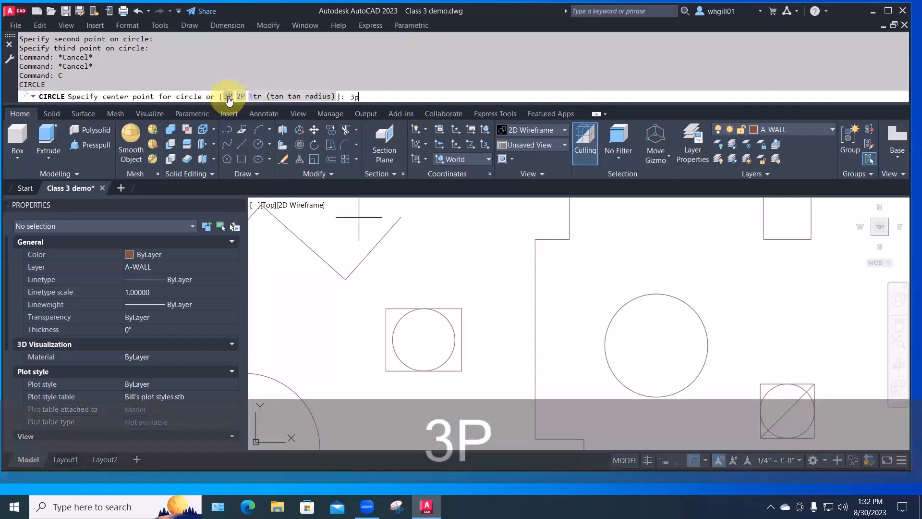
{"action": "key", "text": "Return"}
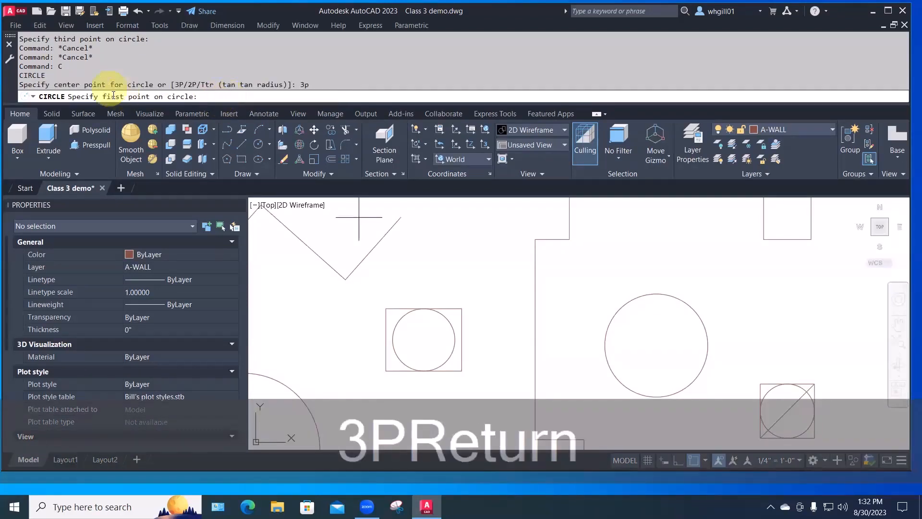
{"action": "left_click", "coordinate": [570, 238]}
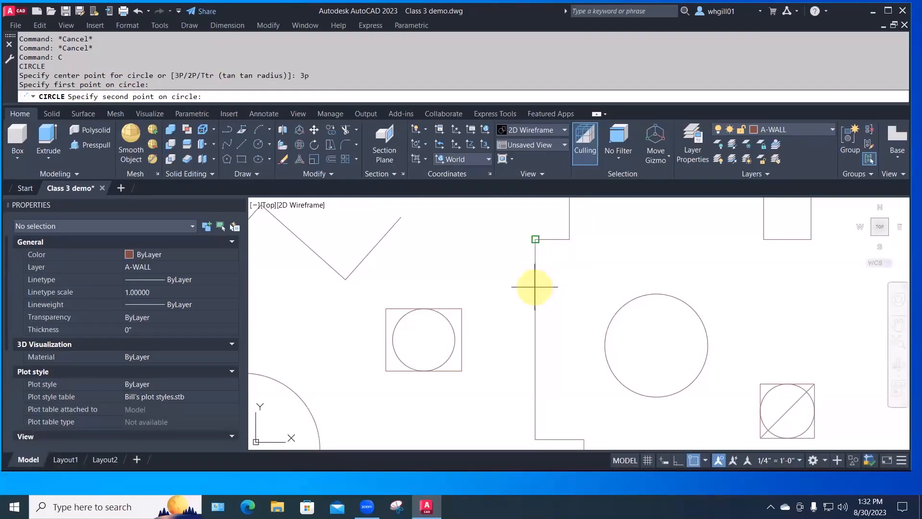
{"action": "left_click", "coordinate": [534, 239]}
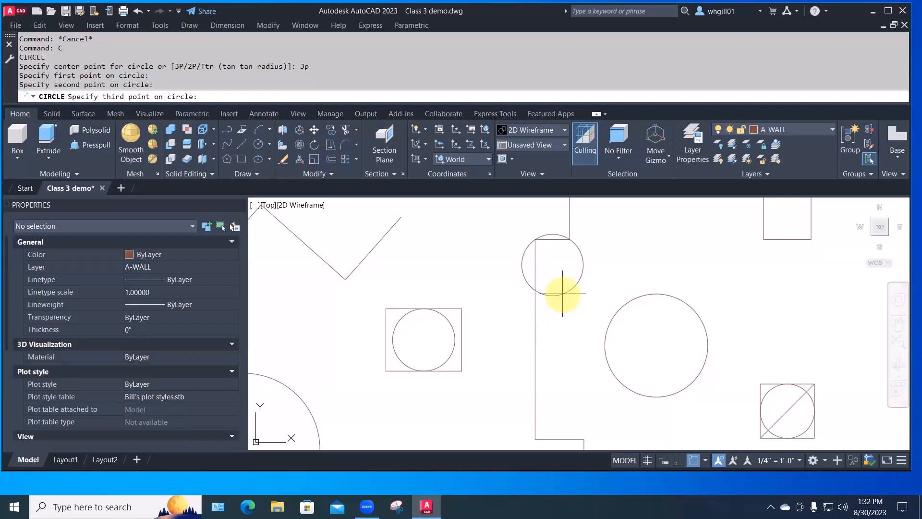
{"action": "left_click", "coordinate": [567, 296]}
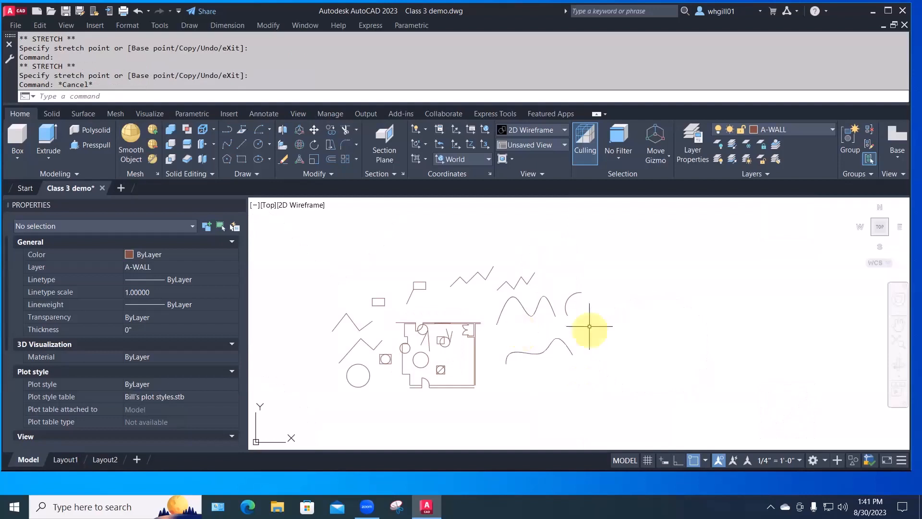
{"action": "scroll", "coordinate": [428, 292], "scroll_direction": "up", "scroll_amount": 4}
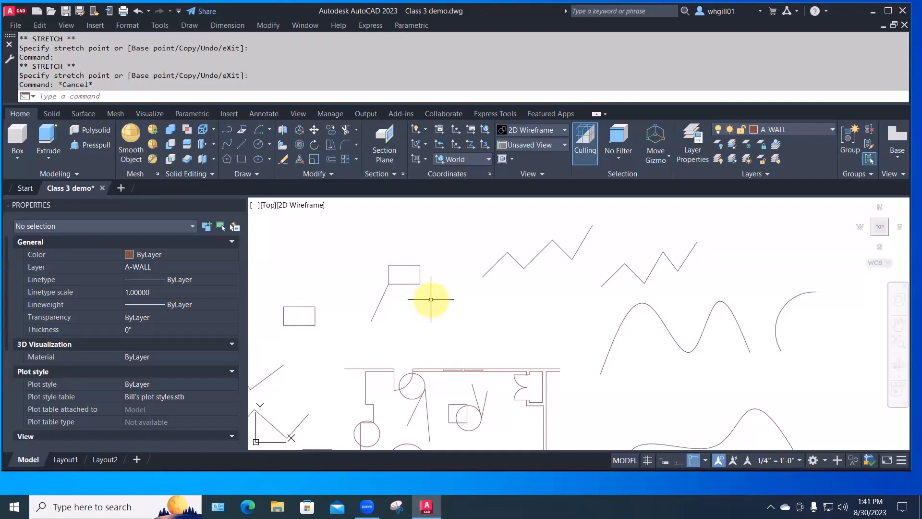
Move the small rectangle up and to the right, away from the end of the slanted line, using the M alias.
{"action": "type", "text": "m"}
{"action": "key", "text": "space"}
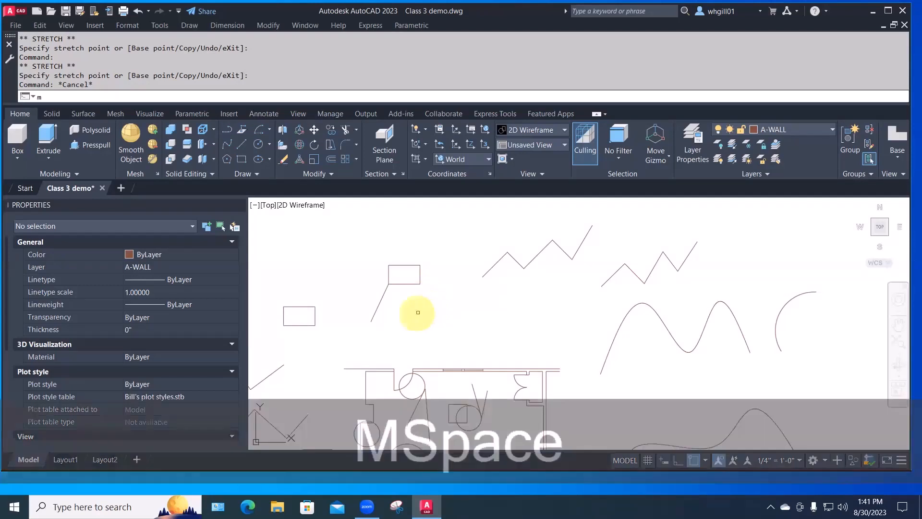
{"action": "left_click", "coordinate": [403, 285]}
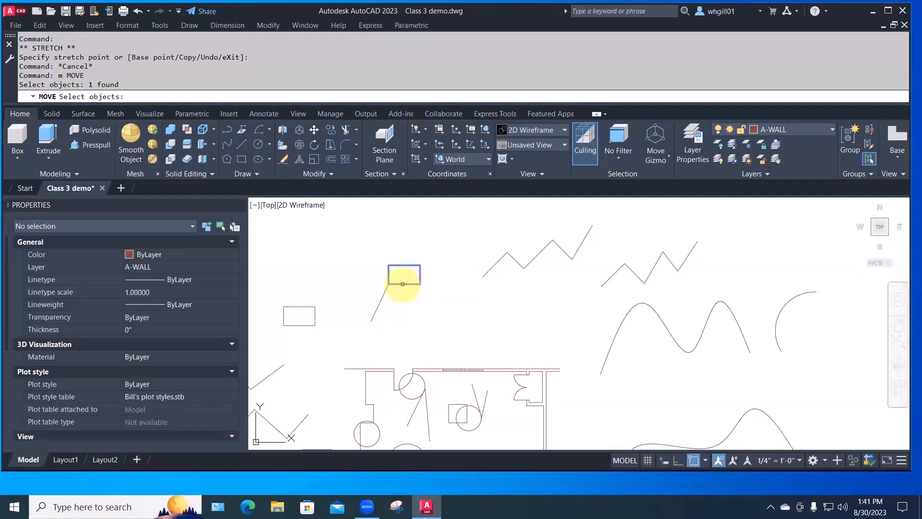
{"action": "key", "text": "space"}
{"action": "left_click", "coordinate": [407, 324]}
{"action": "left_click", "coordinate": [441, 297]}
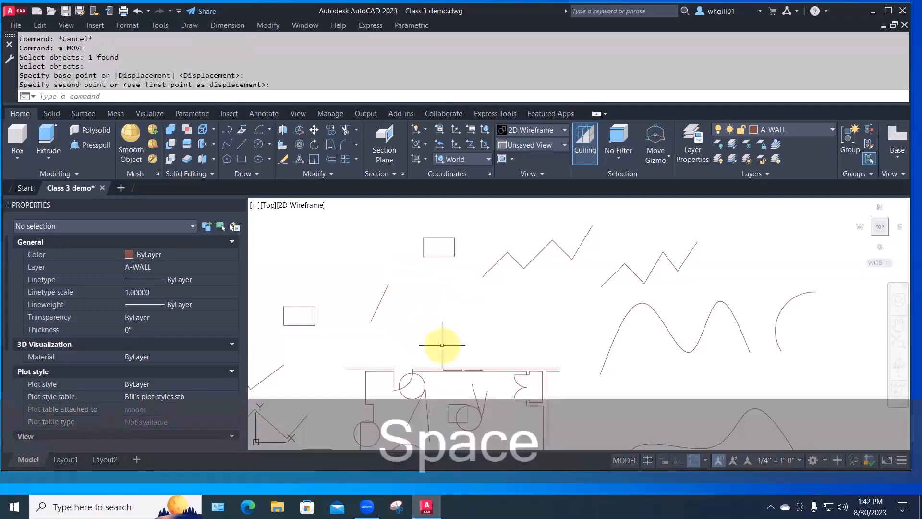
Try the Stretch command on the double-door closet at the floor plan's upper right corner.
{"action": "middle_click_drag", "start_coordinate": [469, 316], "coordinate": [426, 235]}
{"action": "scroll", "coordinate": [518, 342], "scroll_direction": "up", "scroll_amount": 2}
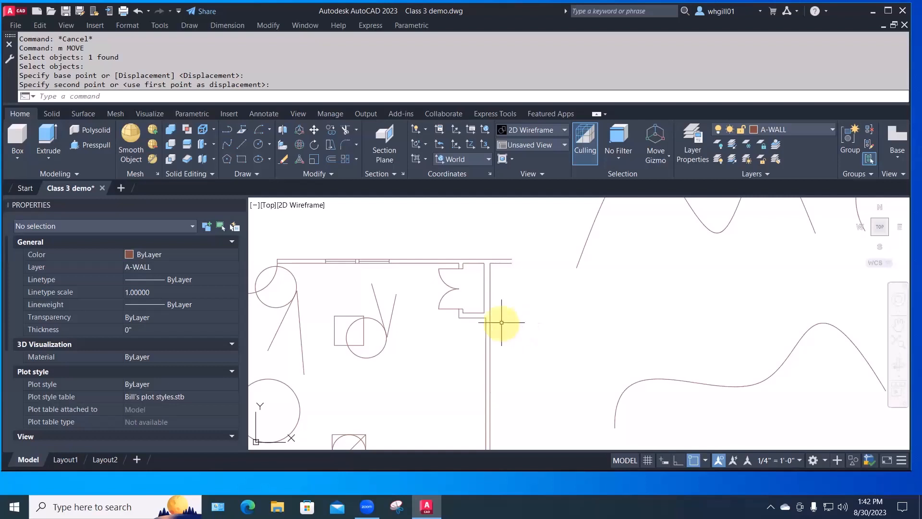
{"action": "scroll", "coordinate": [503, 319], "scroll_direction": "up", "scroll_amount": 5}
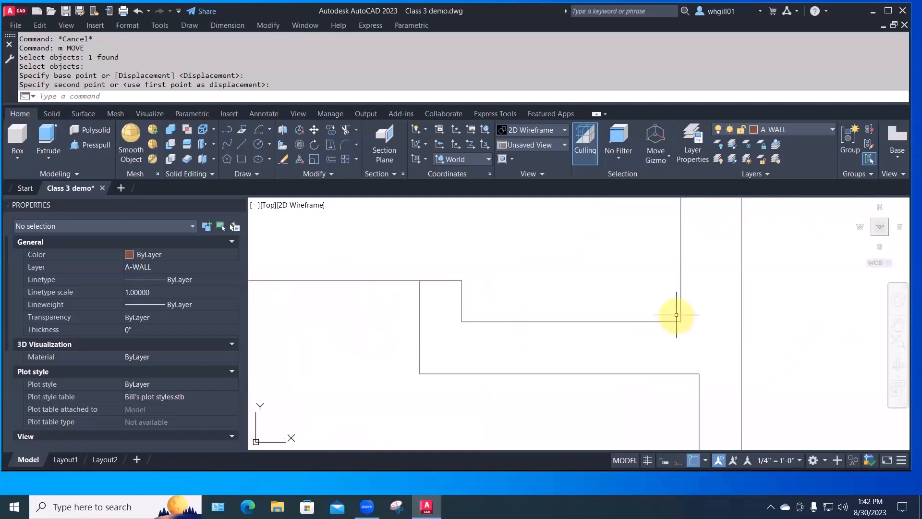
{"action": "scroll", "coordinate": [593, 307], "scroll_direction": "down", "scroll_amount": 6}
{"action": "middle_click_drag", "start_coordinate": [636, 315], "coordinate": [608, 362]}
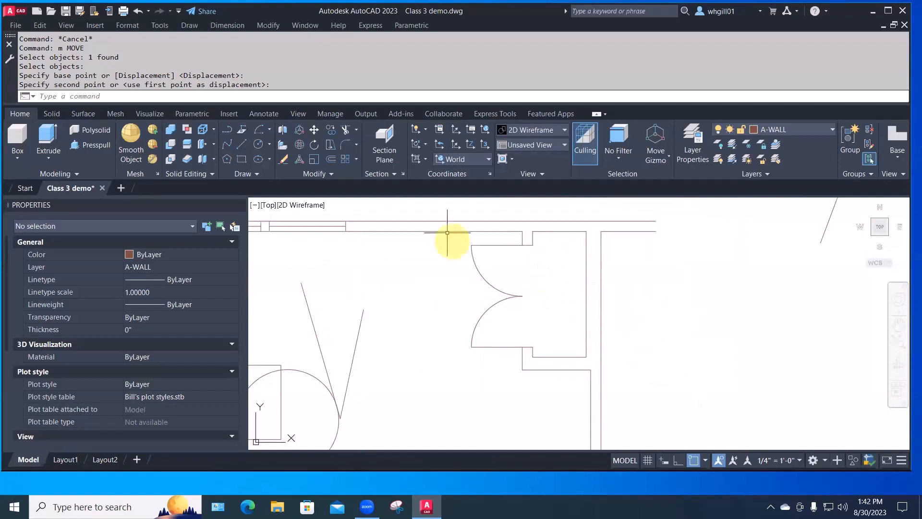
{"action": "left_click", "coordinate": [274, 26]}
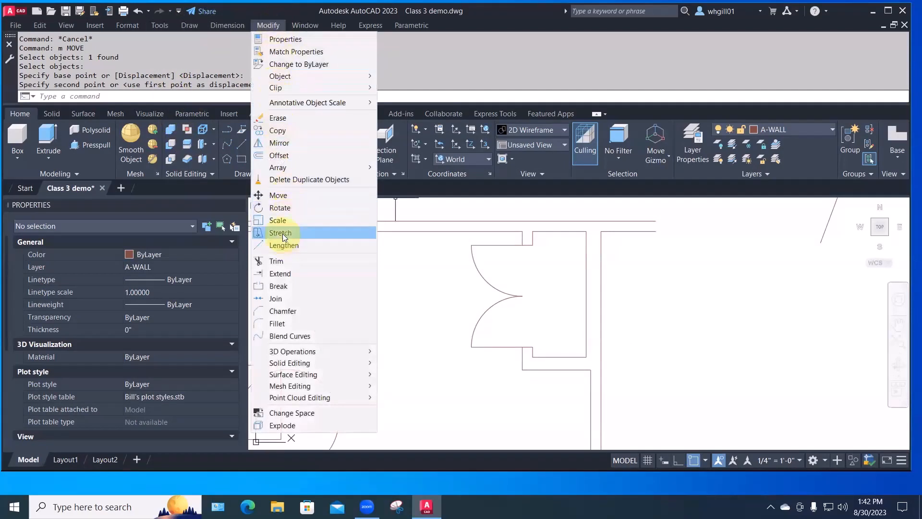
{"action": "left_click", "coordinate": [282, 233]}
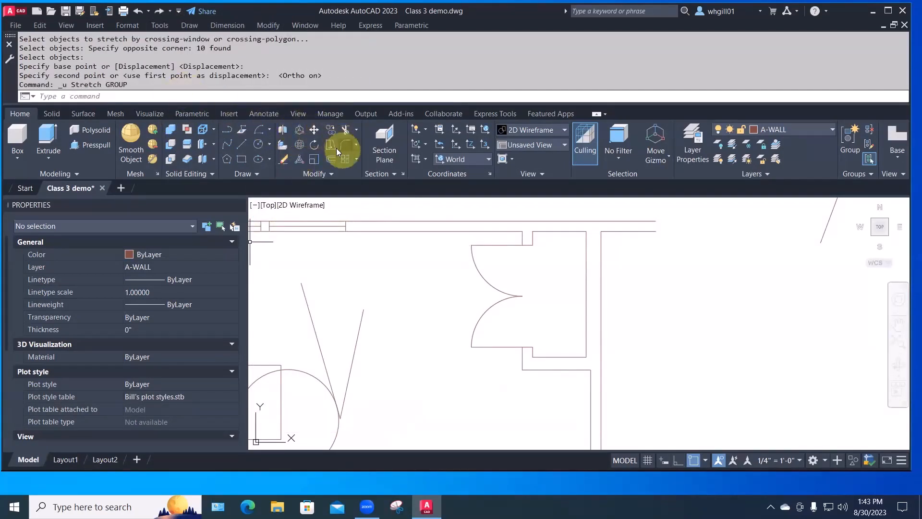
Stretch the closet's double-door wall leftward into the room with Ortho on, making the closet about 4'-1" wide.
{"action": "left_click", "coordinate": [329, 144]}
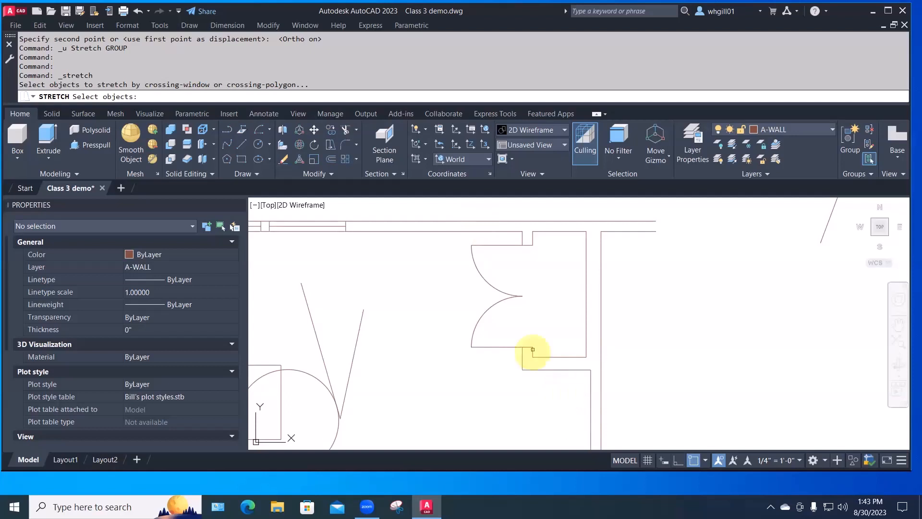
{"action": "left_click", "coordinate": [556, 388]}
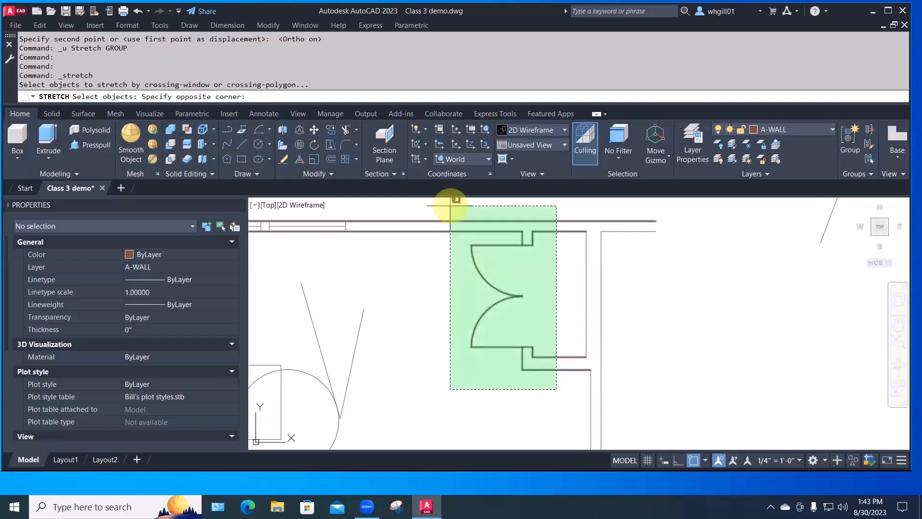
{"action": "left_click", "coordinate": [450, 206]}
{"action": "key", "text": "space"}
{"action": "left_click", "coordinate": [513, 390]}
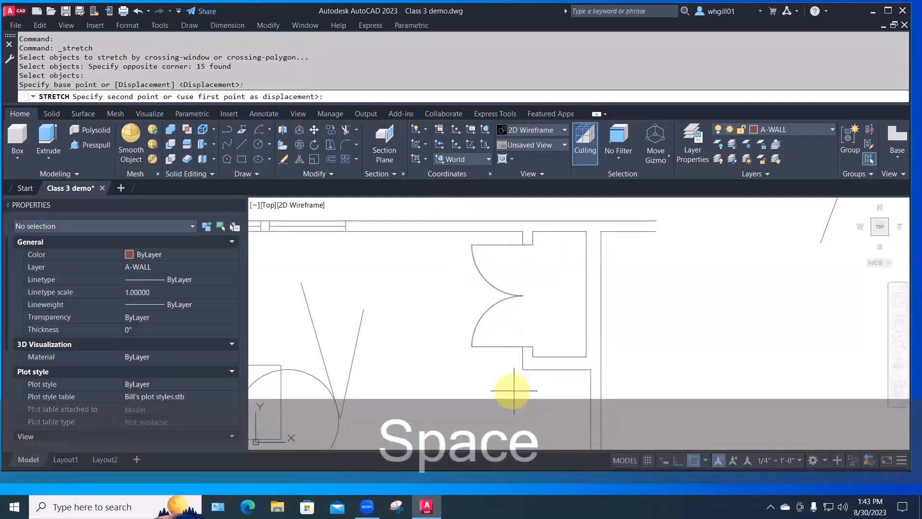
{"action": "key", "text": "F8"}
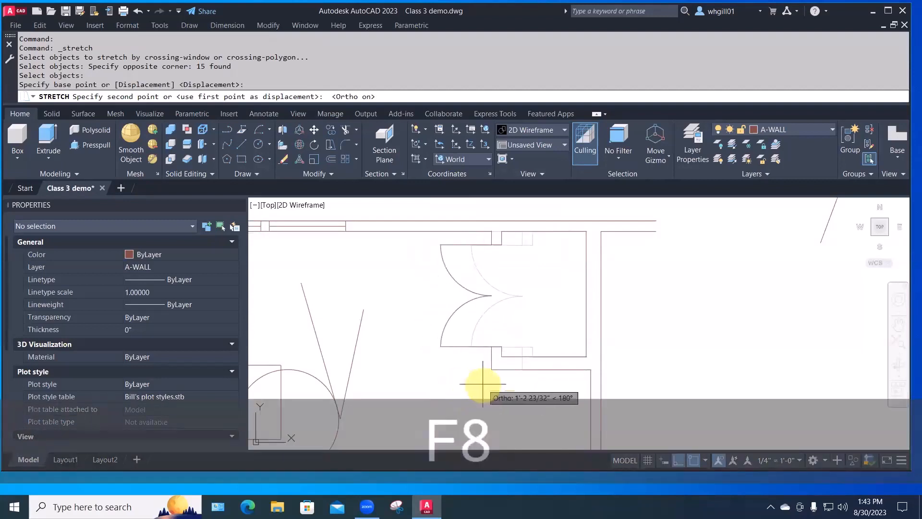
{"action": "key", "text": "F8"}
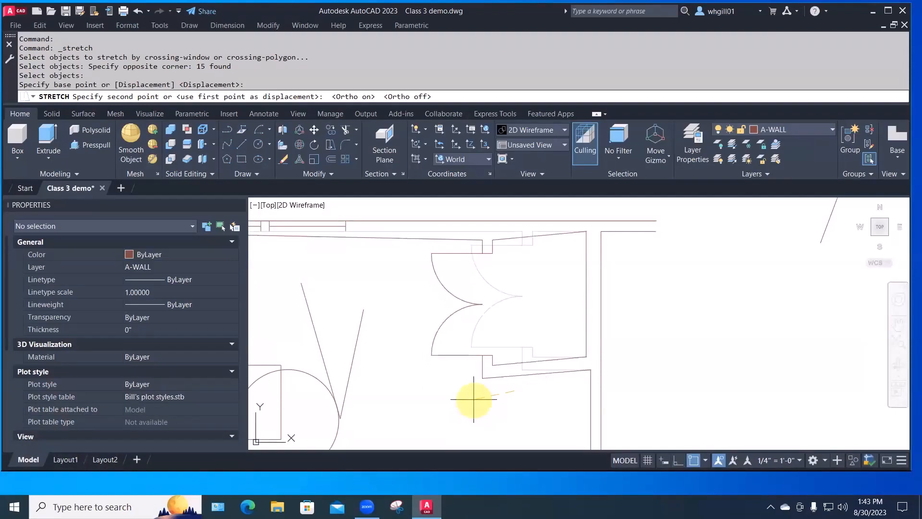
{"action": "key", "text": "F8"}
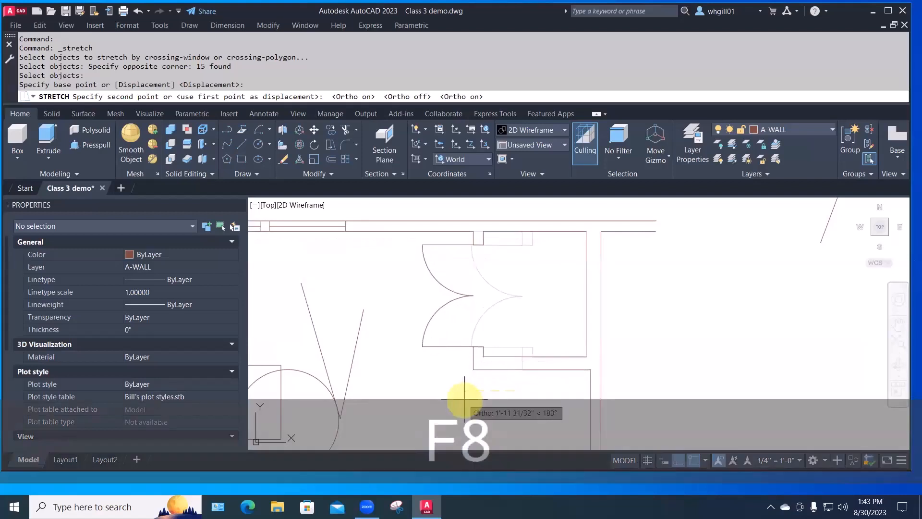
{"action": "left_click", "coordinate": [479, 387]}
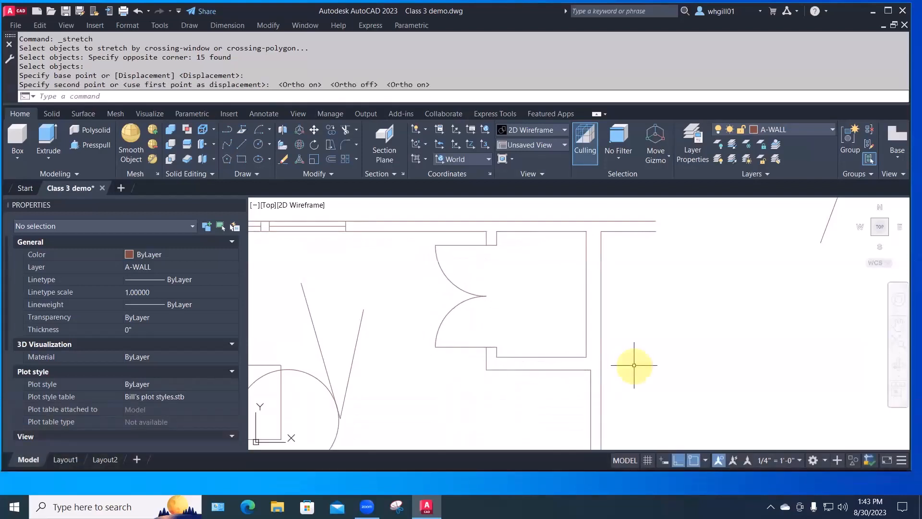
Stretch the closet's lower wall straight down with the S alias to deepen the closet.
{"action": "type", "text": "s"}
{"action": "key", "text": "space"}
{"action": "left_click", "coordinate": [646, 383]}
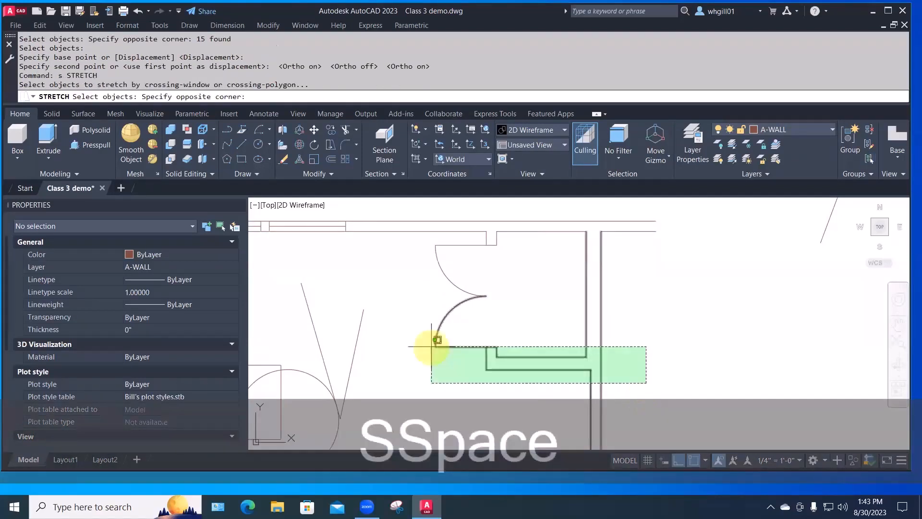
{"action": "left_click", "coordinate": [432, 344]}
{"action": "key", "text": "space"}
{"action": "left_click", "coordinate": [681, 298]}
{"action": "left_click", "coordinate": [684, 320]}
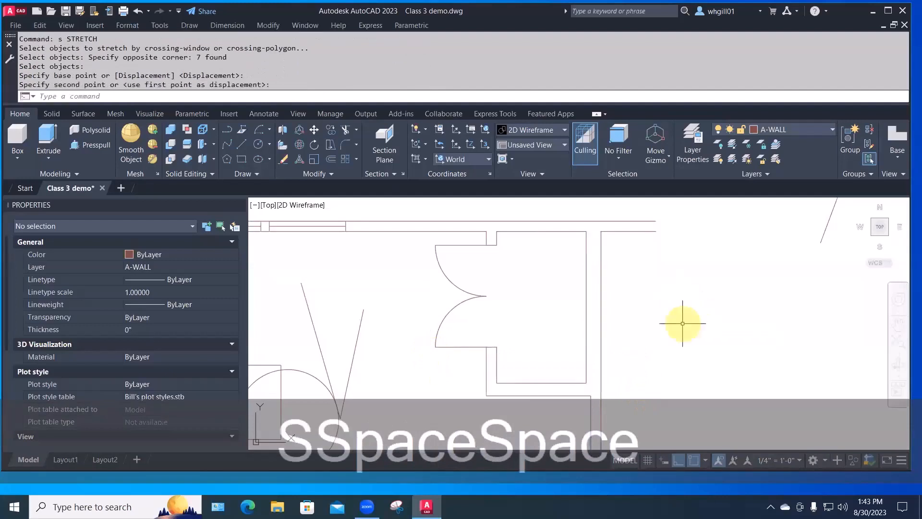
Stretch the closet's double-door opening slightly downward along its wall, keeping the upper and lower closet walls in place.
{"action": "scroll", "coordinate": [682, 323], "scroll_direction": "down", "scroll_amount": 2}
{"action": "type", "text": "s"}
{"action": "key", "text": "space"}
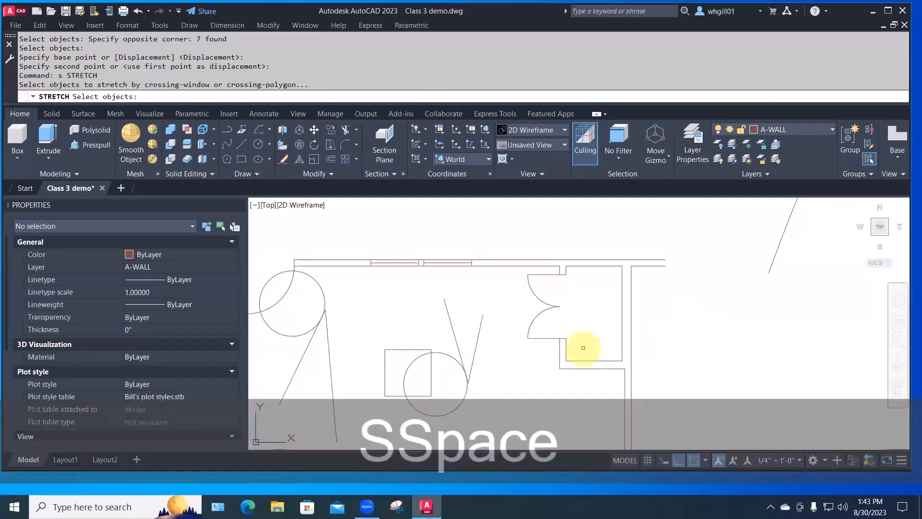
{"action": "left_click", "coordinate": [584, 346]}
{"action": "left_click", "coordinate": [515, 259]}
{"action": "key", "text": "space"}
{"action": "left_click", "coordinate": [514, 260]}
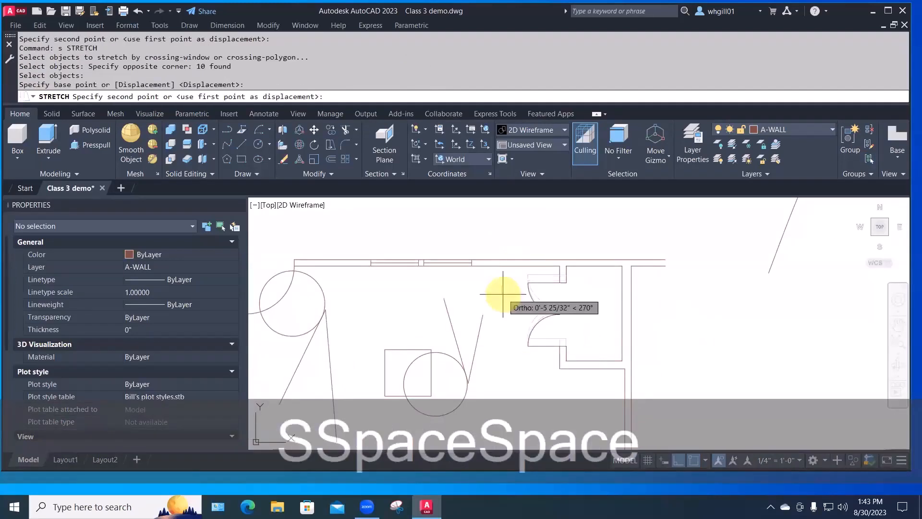
{"action": "left_click", "coordinate": [503, 291]}
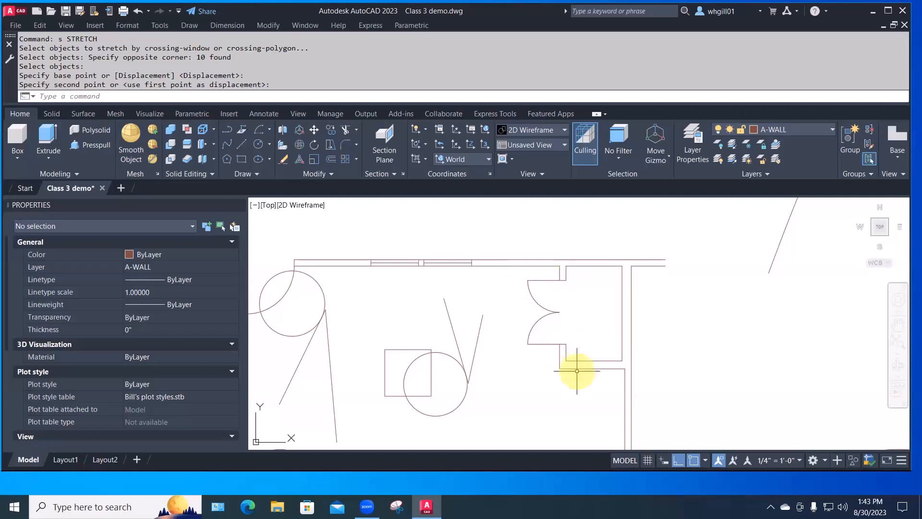
Dimension the closet's outer width with DIM, placing the dimension below its lower wall.
{"action": "middle_click_drag", "start_coordinate": [577, 369], "coordinate": [561, 354]}
{"action": "type", "text": "di"}
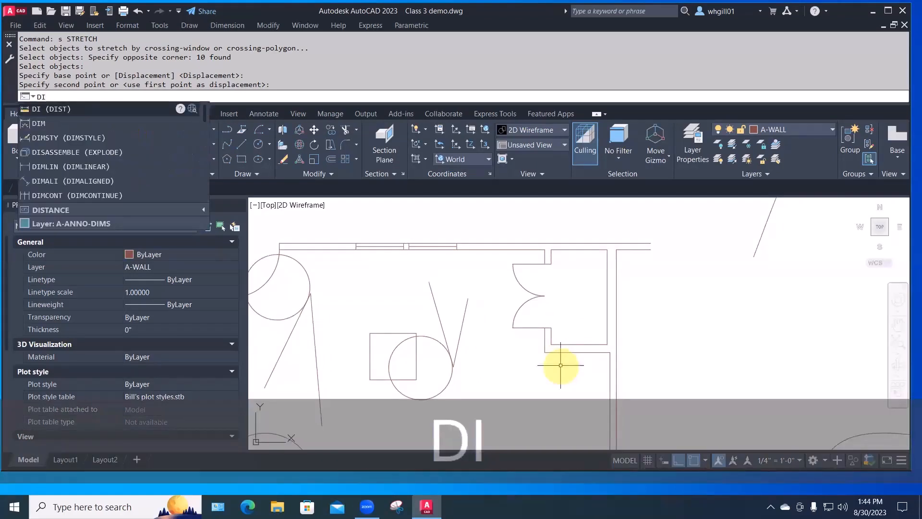
{"action": "type", "text": "m"}
{"action": "key", "text": "space"}
{"action": "left_click", "coordinate": [544, 352]}
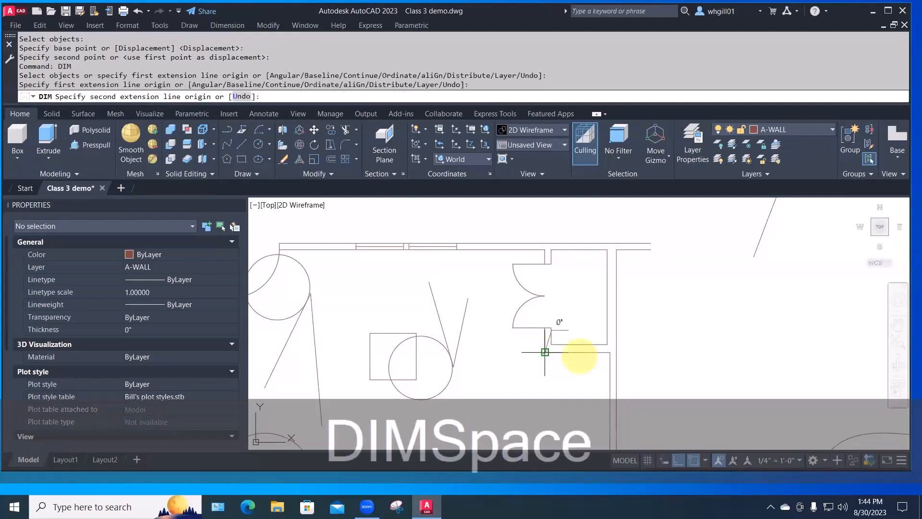
{"action": "left_click", "coordinate": [609, 352]}
{"action": "left_click", "coordinate": [594, 380]}
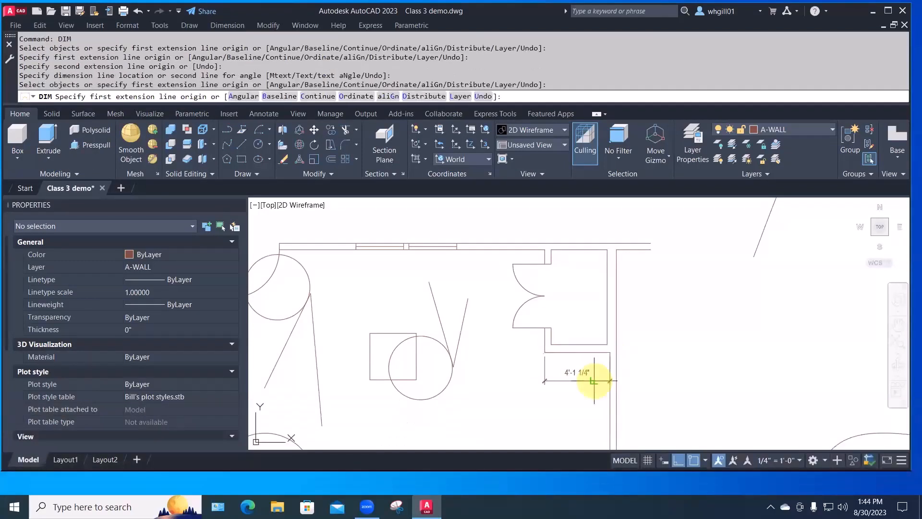
{"action": "key", "text": "Escape"}
{"action": "key", "text": "Escape"}
Stretch the closet's double-door wall together with its width dimension 13.25" to the right, bringing the width to 3'-0".
{"action": "middle_click_drag", "start_coordinate": [582, 399], "coordinate": [580, 376]}
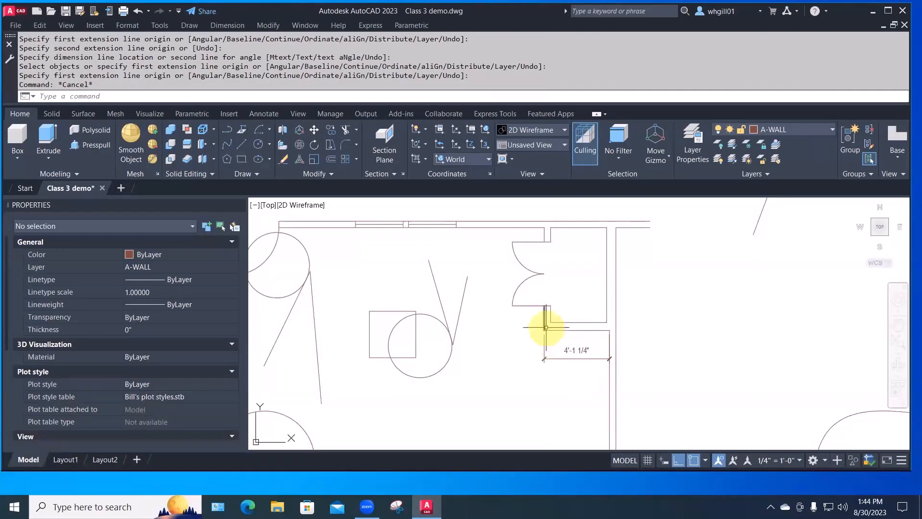
{"action": "scroll", "coordinate": [552, 331], "scroll_direction": "up", "scroll_amount": 5}
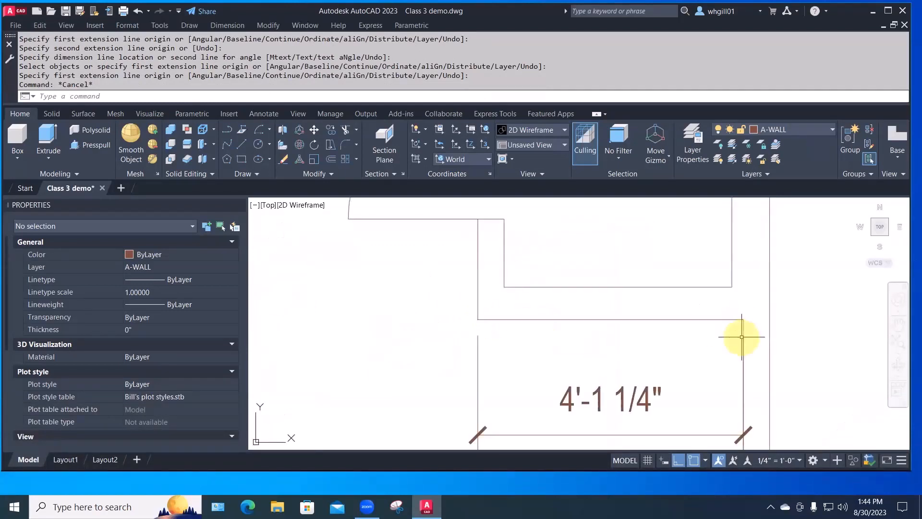
{"action": "scroll", "coordinate": [587, 387], "scroll_direction": "down", "scroll_amount": 5}
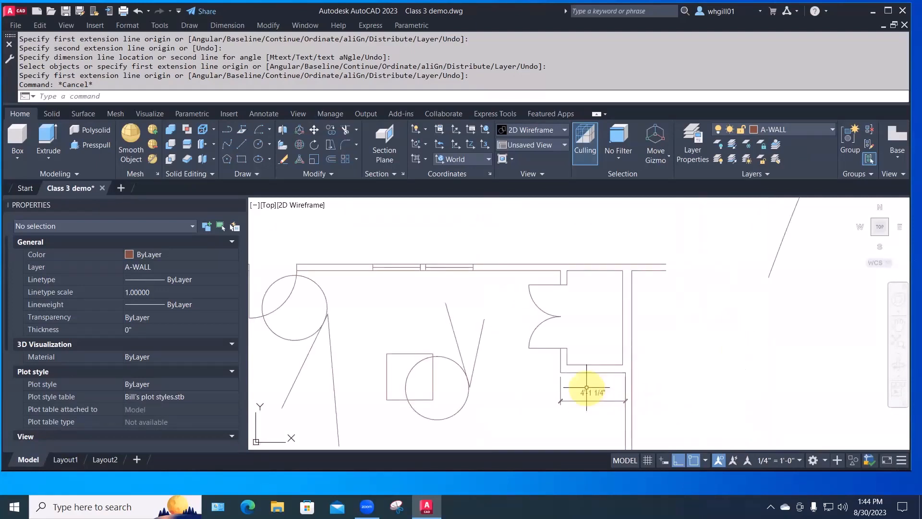
{"action": "scroll", "coordinate": [513, 415], "scroll_direction": "down", "scroll_amount": 2}
{"action": "scroll", "coordinate": [562, 421], "scroll_direction": "up", "scroll_amount": 2}
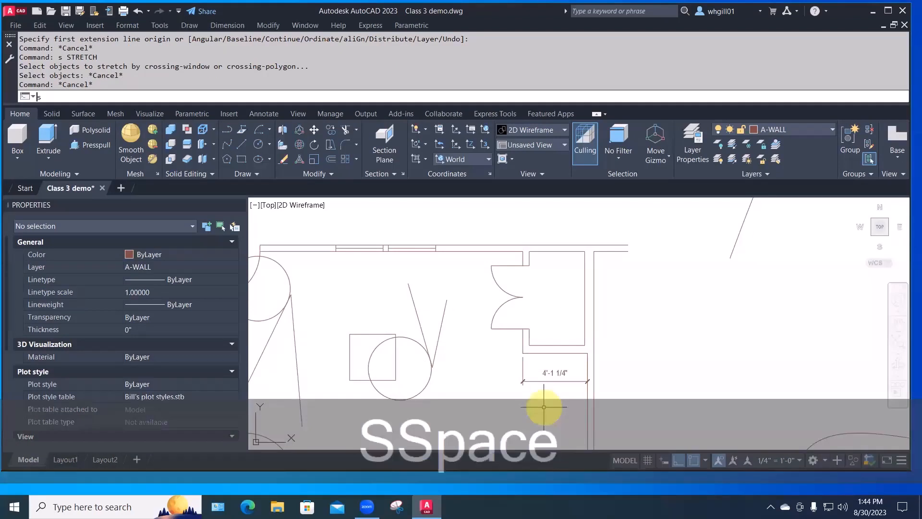
{"action": "type", "text": "S"}
{"action": "key", "text": "space"}
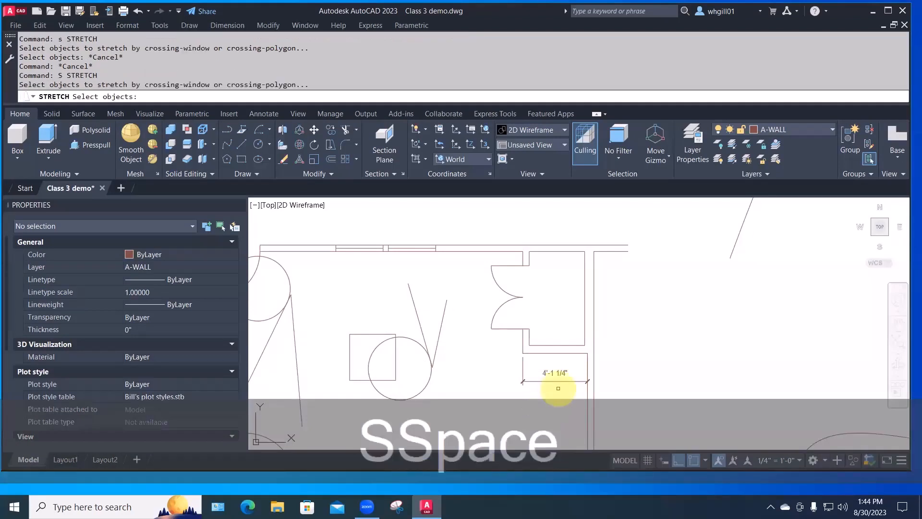
{"action": "left_click", "coordinate": [558, 388]}
{"action": "left_click", "coordinate": [475, 230]}
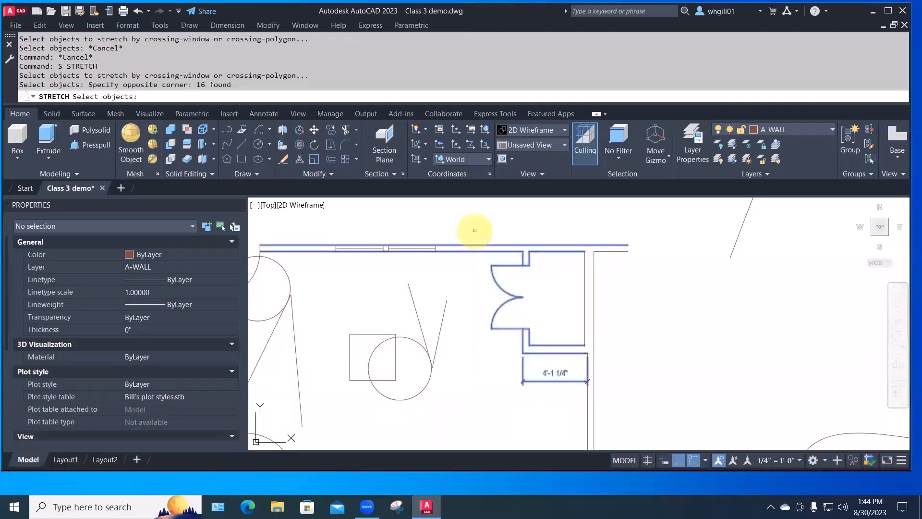
{"action": "key", "text": "space"}
{"action": "left_click", "coordinate": [610, 340]}
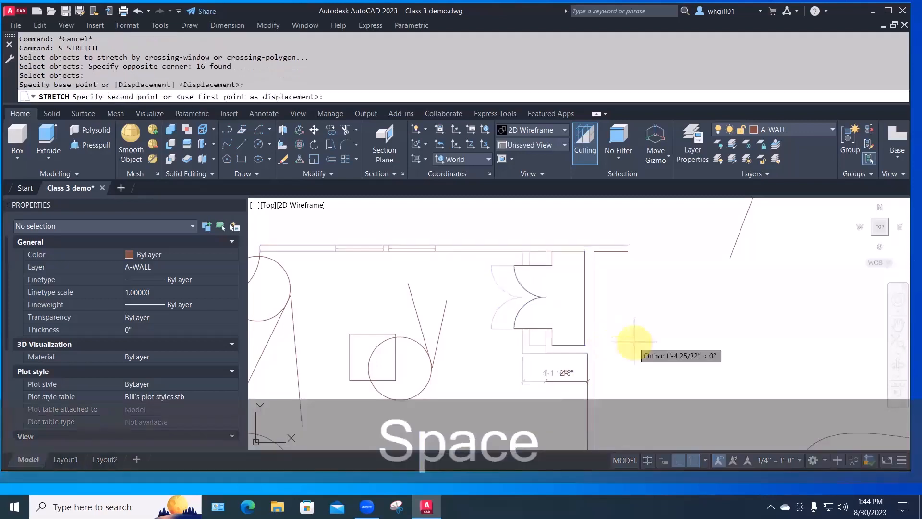
{"action": "type", "text": "13"}
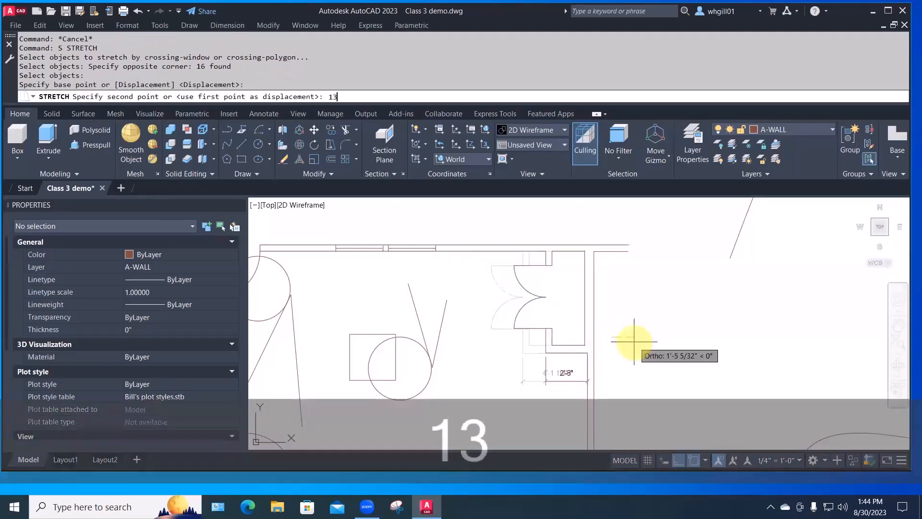
{"action": "type", "text": ".25"}
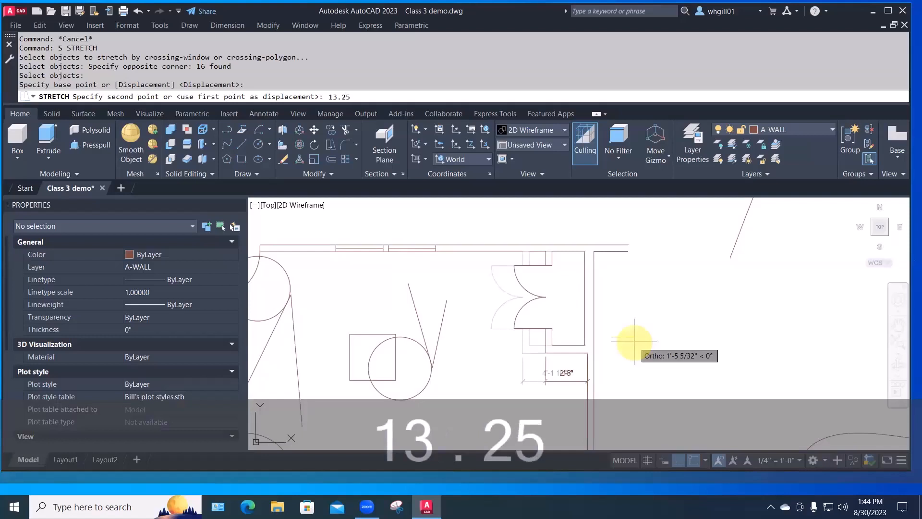
{"action": "key", "text": "Return"}
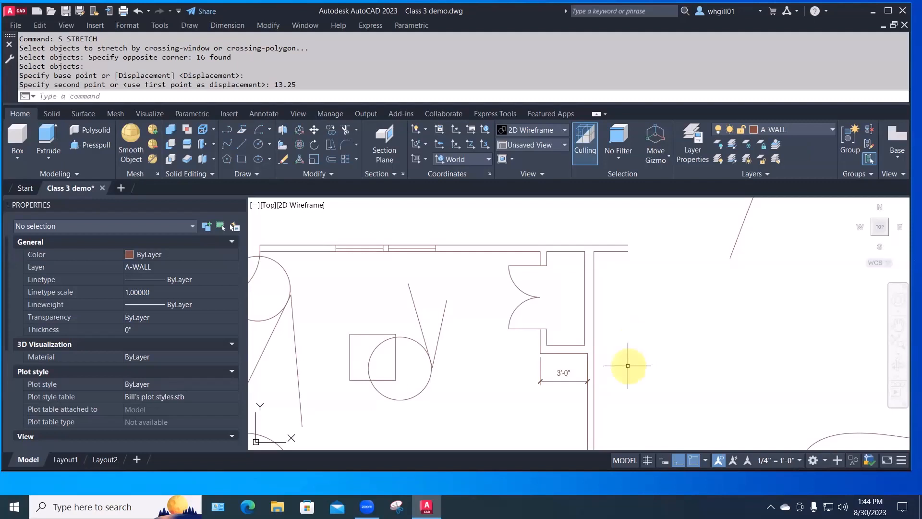
{"action": "mouse_move", "coordinate": [566, 381]}
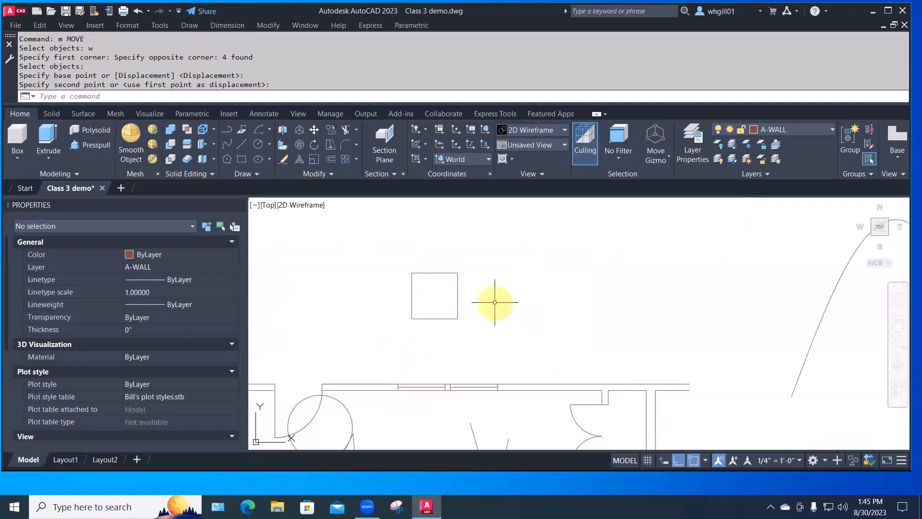
Rotate the square above the floor plan counterclockwise about its lower-left corner, picking the angle freehand with Ortho off.
{"action": "left_click", "coordinate": [267, 25]}
{"action": "left_click", "coordinate": [280, 207]}
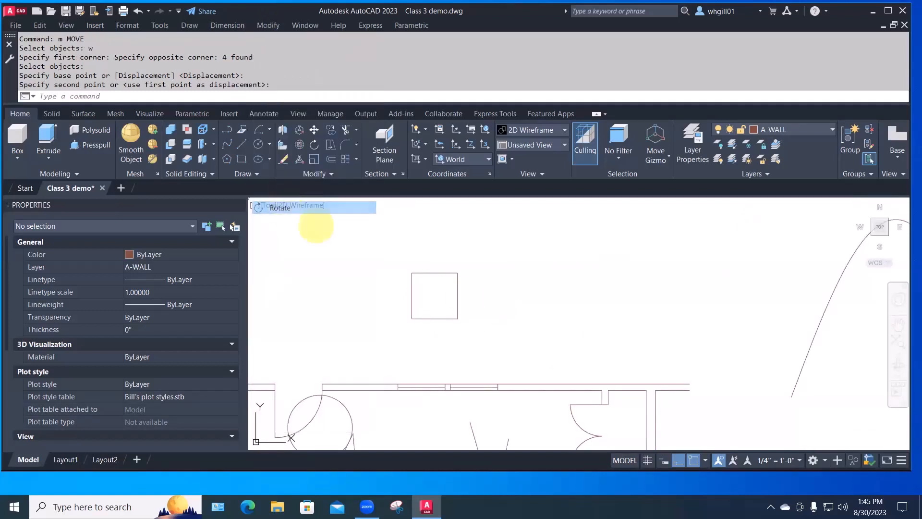
{"action": "left_click", "coordinate": [396, 258]}
{"action": "left_click", "coordinate": [477, 337]}
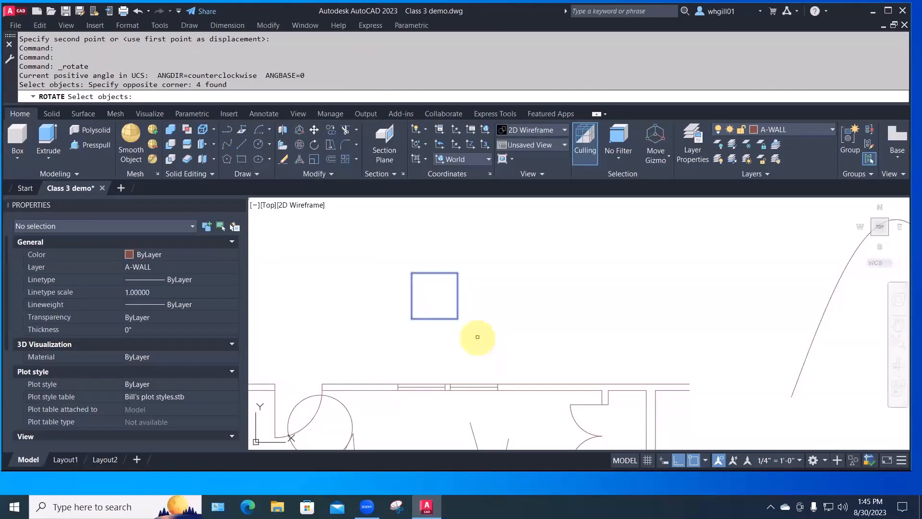
{"action": "key", "text": "Return"}
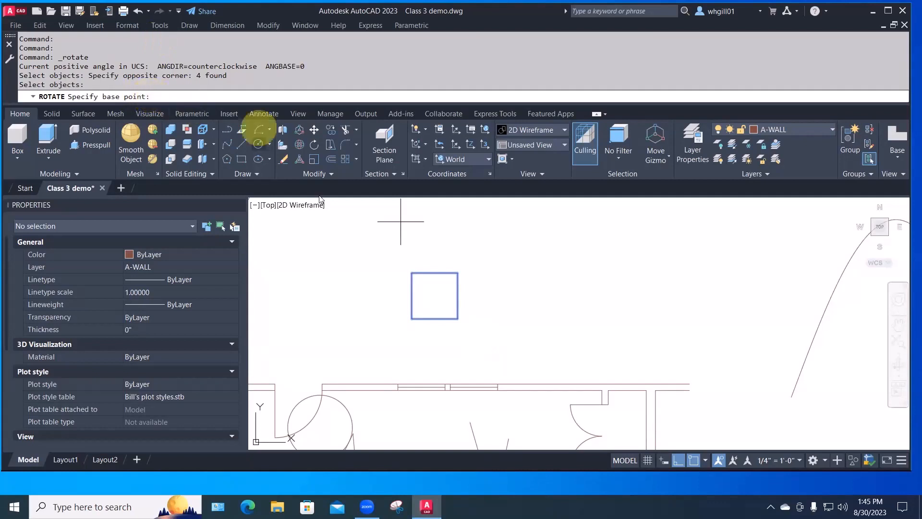
{"action": "left_click", "coordinate": [412, 319]}
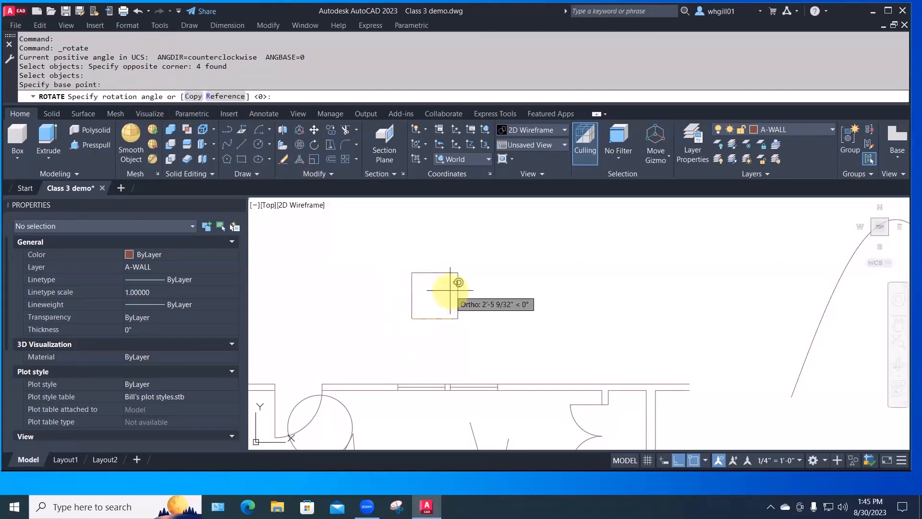
{"action": "key", "text": "F8"}
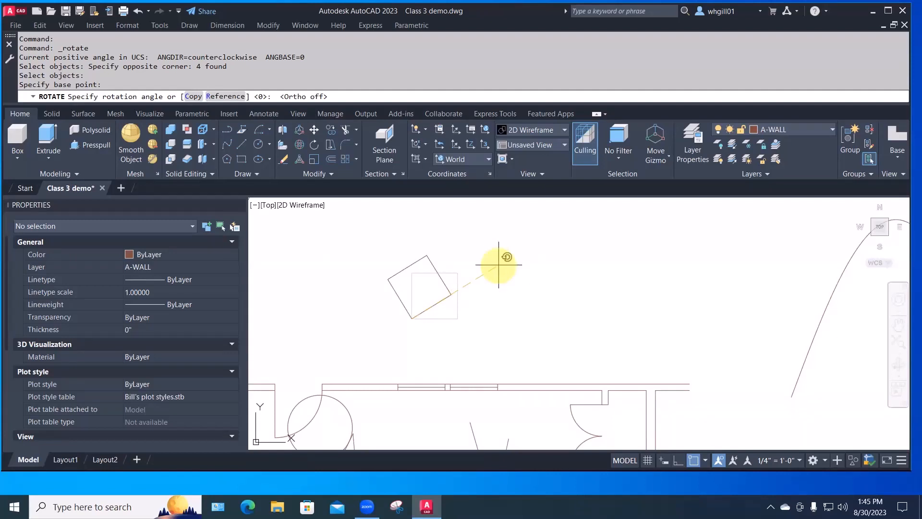
{"action": "left_click", "coordinate": [498, 264]}
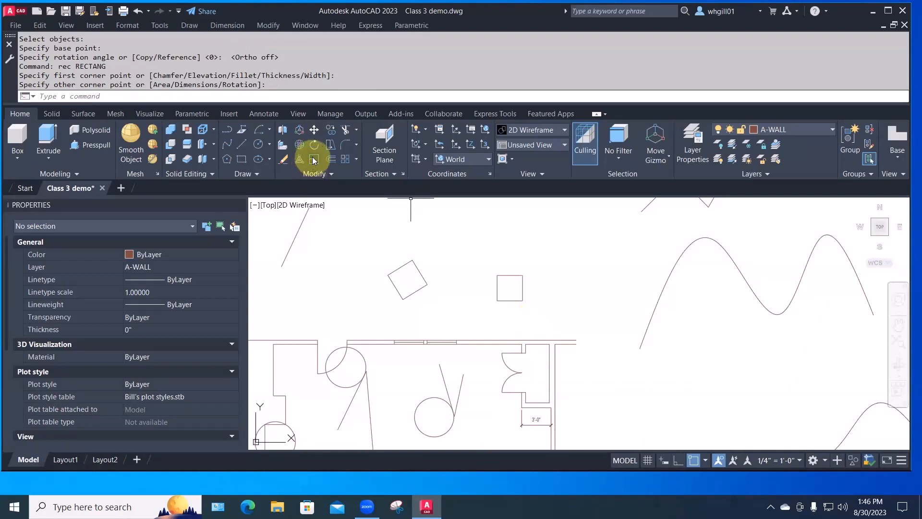
Scale the new square beside the rotated one from its lower-left corner, enlarging it freehand to about three times its size.
{"action": "left_click", "coordinate": [226, 25]}
{"action": "left_click", "coordinate": [261, 25]}
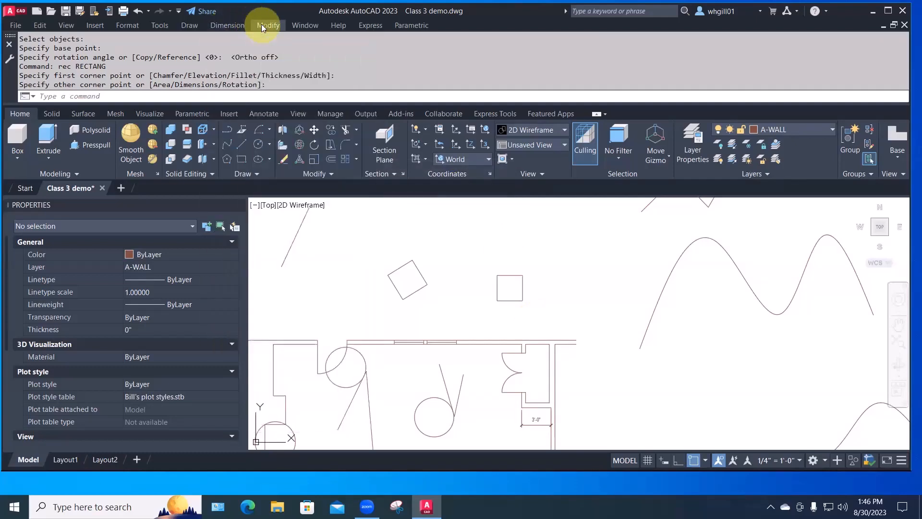
{"action": "left_click", "coordinate": [262, 25]}
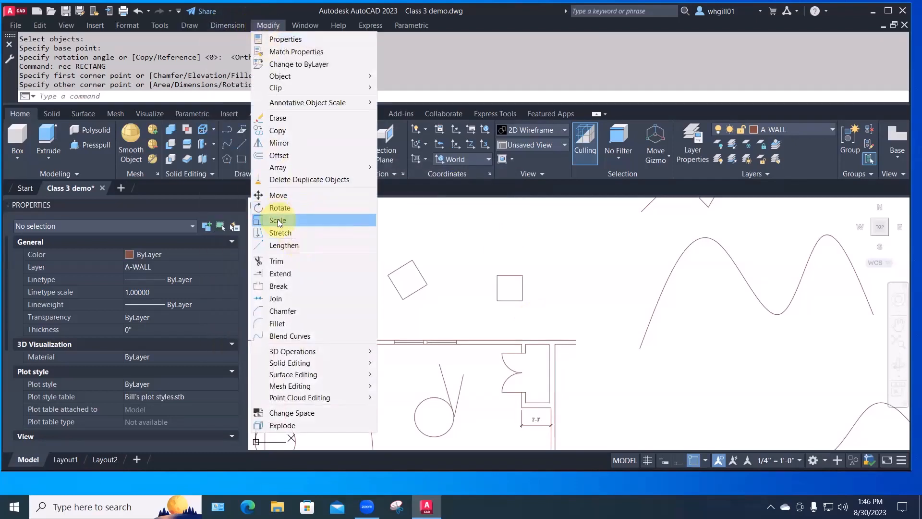
{"action": "left_click", "coordinate": [278, 220]}
{"action": "left_click", "coordinate": [491, 265]}
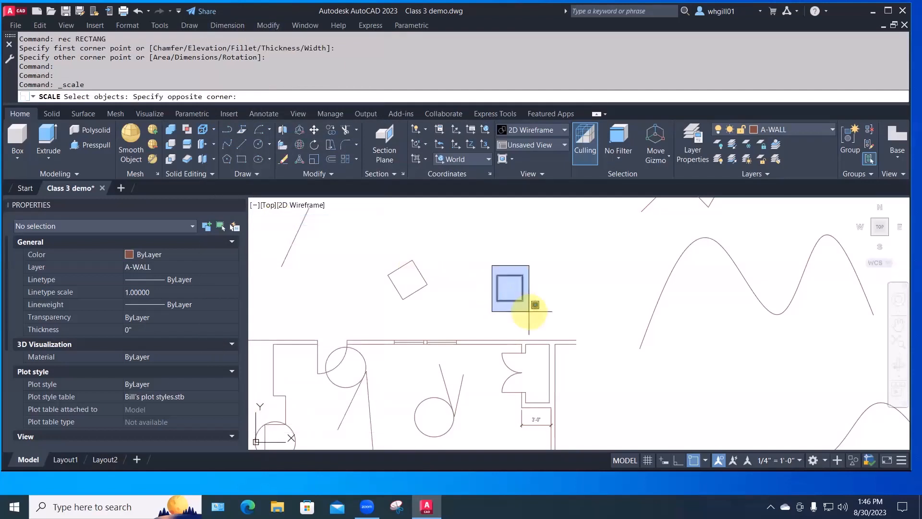
{"action": "left_click", "coordinate": [528, 311]}
{"action": "key", "text": "space"}
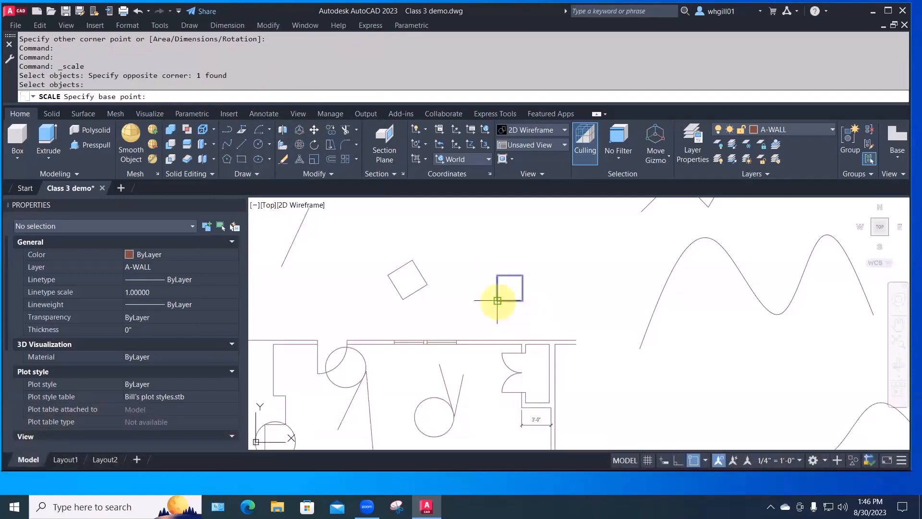
{"action": "left_click", "coordinate": [497, 301]}
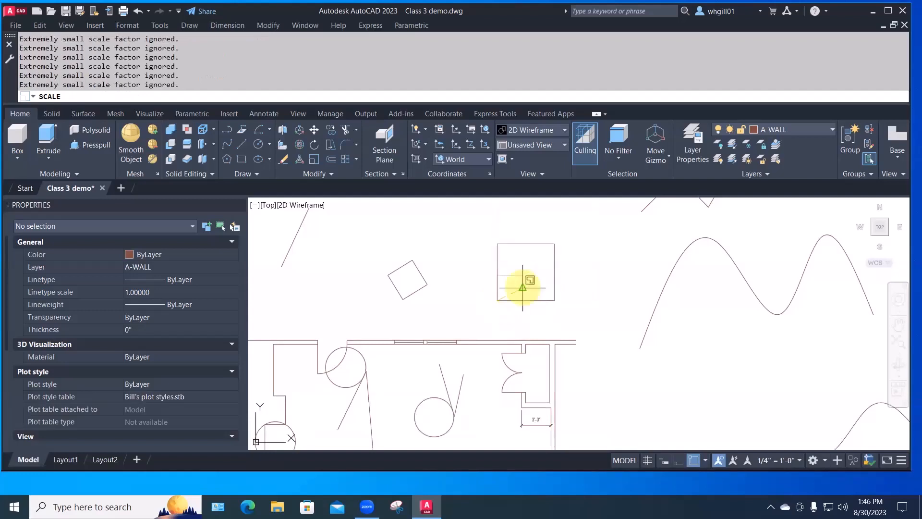
{"action": "scroll", "coordinate": [523, 287], "scroll_direction": "down", "scroll_amount": 3}
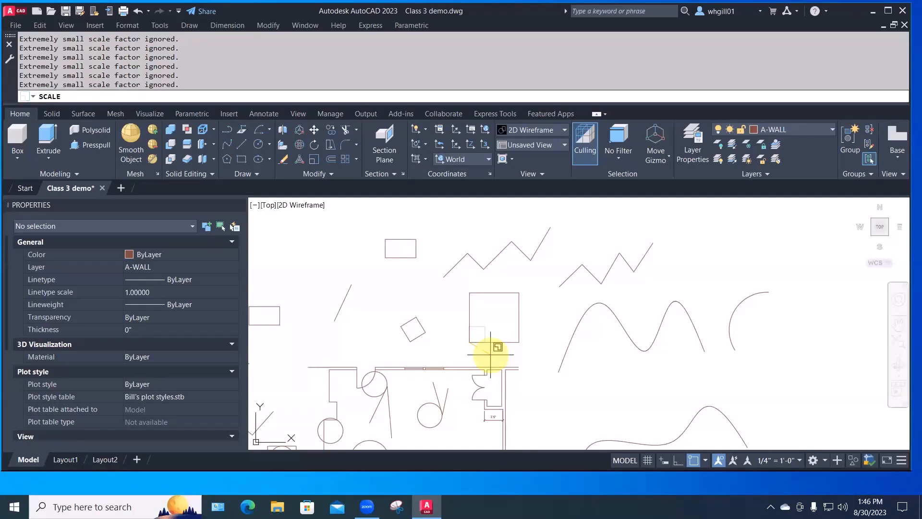
{"action": "left_click", "coordinate": [489, 356]}
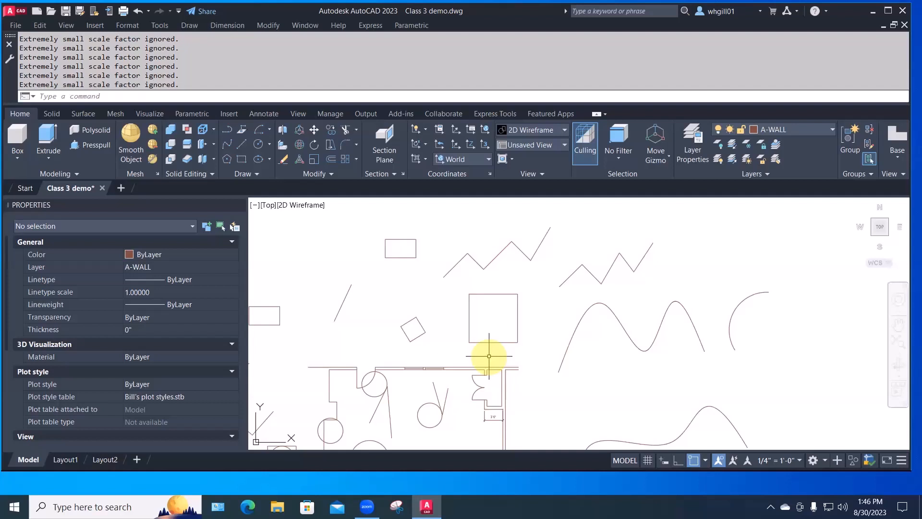
{"action": "scroll", "coordinate": [489, 356], "scroll_direction": "down", "scroll_amount": 2}
{"action": "middle_click_drag", "start_coordinate": [489, 356], "coordinate": [485, 285]}
{"action": "scroll", "coordinate": [436, 311], "scroll_direction": "up", "scroll_amount": 4}
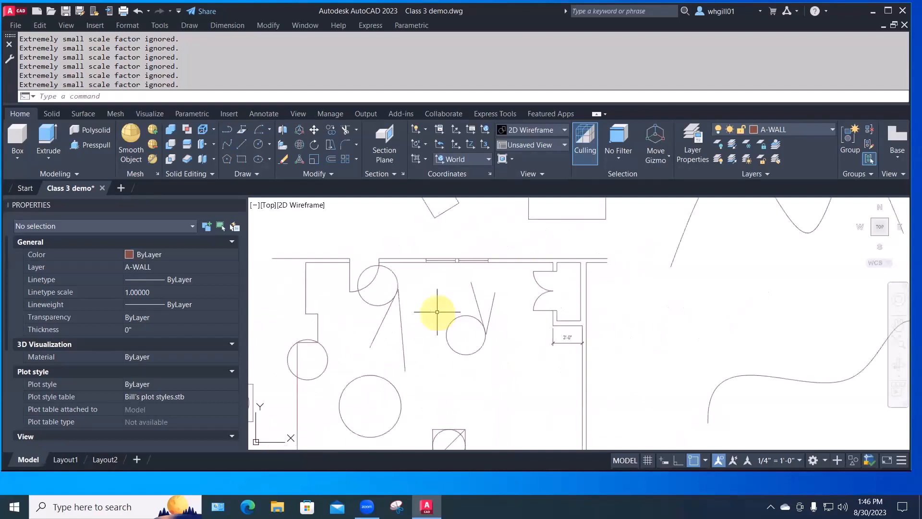
{"action": "scroll", "coordinate": [411, 301], "scroll_direction": "up", "scroll_amount": 2}
{"action": "middle_click_drag", "start_coordinate": [411, 301], "coordinate": [476, 352]}
{"action": "type", "text": "tr"}
{"action": "key", "text": "space"}
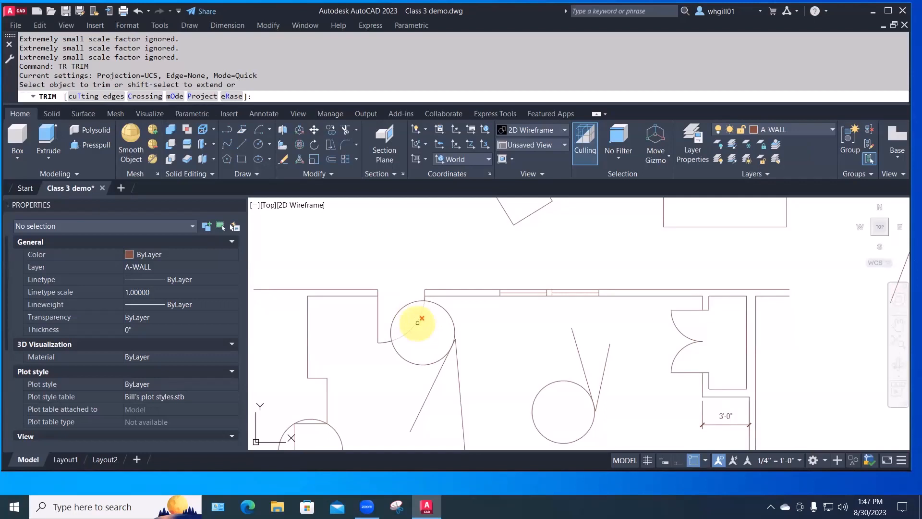
{"action": "key", "text": "Escape"}
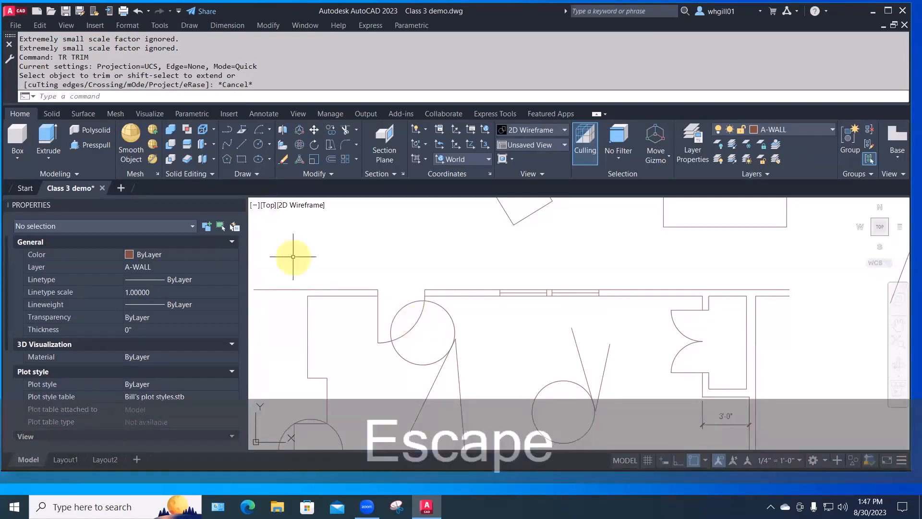
Draw a short, slightly slanted line above the upper-left part of the floor plan's top wall with the L alias.
{"action": "type", "text": "l"}
{"action": "key", "text": "space"}
{"action": "left_click", "coordinate": [300, 231]}
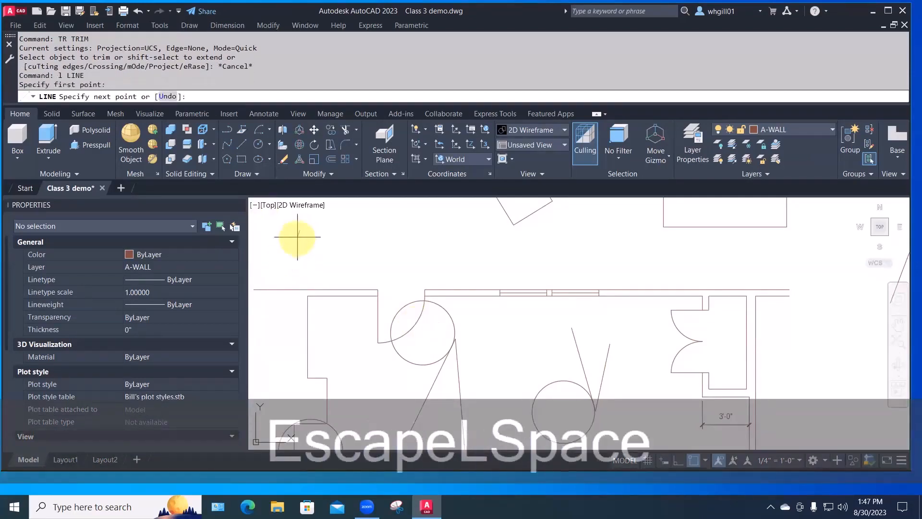
{"action": "left_click", "coordinate": [296, 244]}
{"action": "key", "text": "Escape"}
{"action": "key", "text": "Escape"}
Copy the short slanted line seven times in a spaced row to its right with the CP alias.
{"action": "type", "text": "cp"}
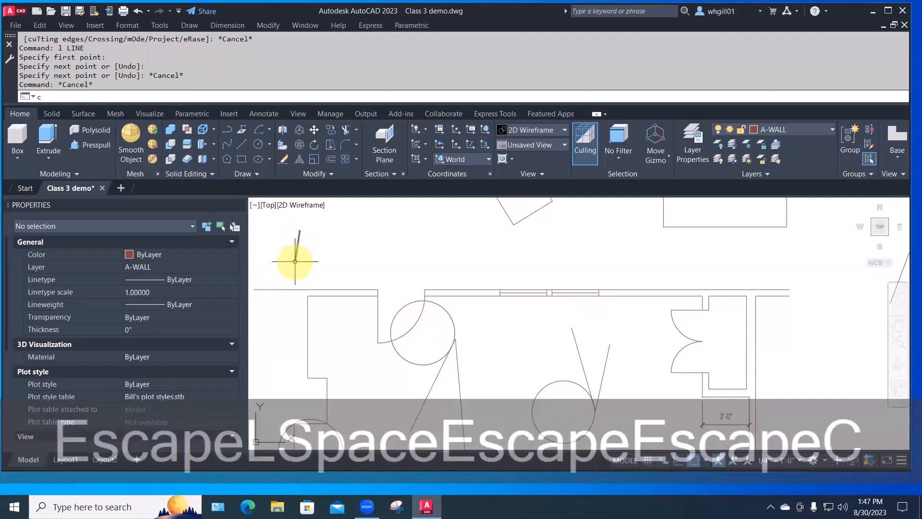
{"action": "key", "text": "space"}
{"action": "left_click", "coordinate": [296, 252]}
{"action": "key", "text": "space"}
{"action": "left_click", "coordinate": [299, 252]}
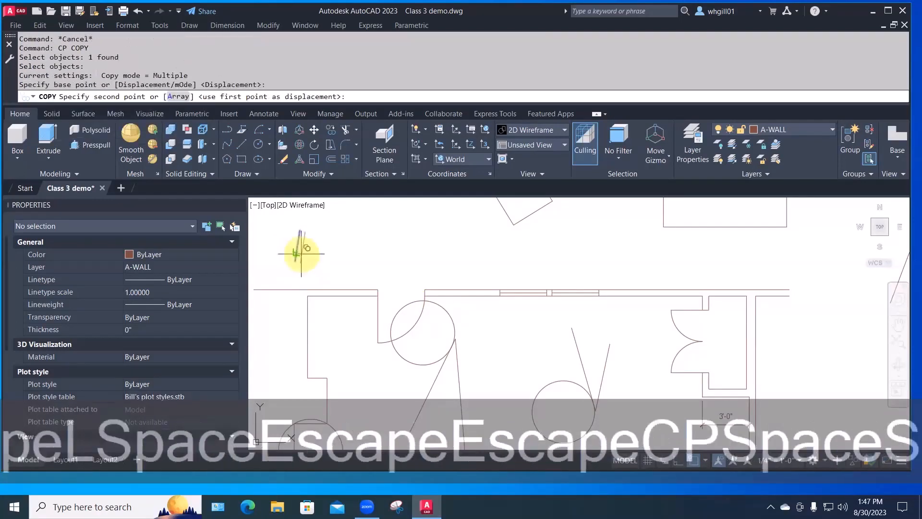
{"action": "left_click", "coordinate": [313, 251]}
{"action": "left_click", "coordinate": [341, 253]}
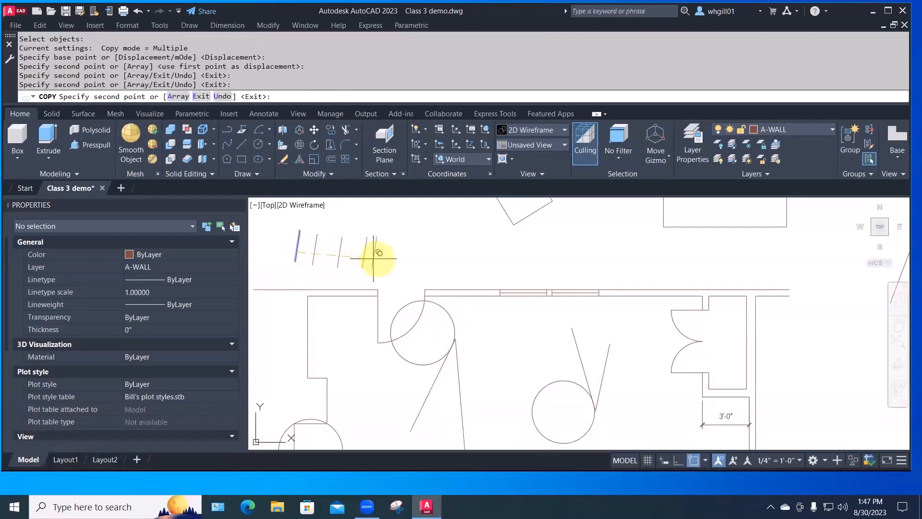
{"action": "left_click", "coordinate": [367, 253]}
{"action": "left_click", "coordinate": [392, 253]}
{"action": "left_click", "coordinate": [423, 254]}
{"action": "left_click", "coordinate": [460, 254]}
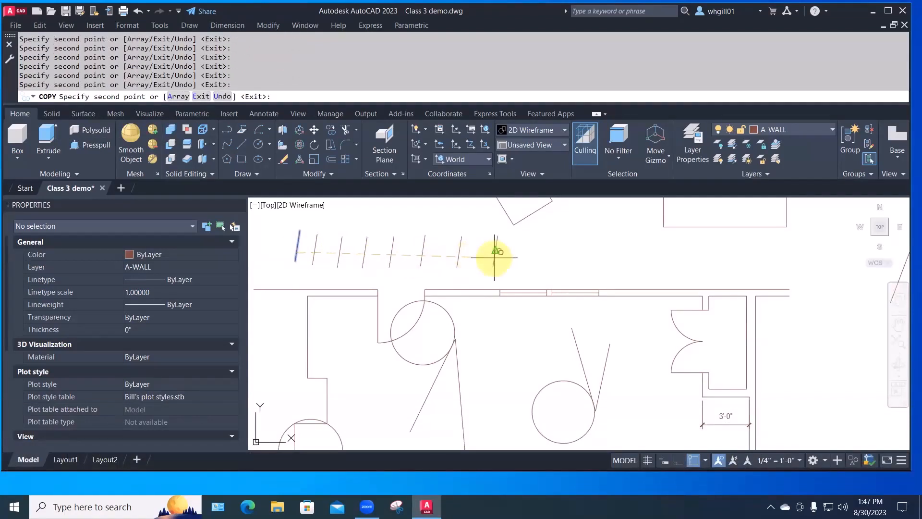
{"action": "left_click", "coordinate": [494, 255]}
{"action": "key", "text": "Escape"}
{"action": "key", "text": "Escape"}
Draw one long line from right to left crossing the whole row of slanted lines.
{"action": "type", "text": "l"}
{"action": "key", "text": "space"}
{"action": "left_click", "coordinate": [502, 253]}
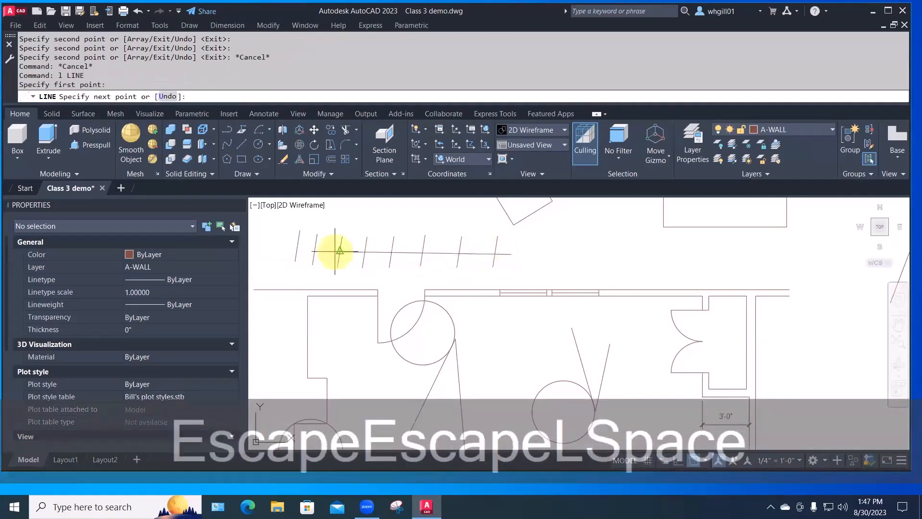
{"action": "left_click", "coordinate": [286, 247]}
{"action": "key", "text": "Escape"}
{"action": "key", "text": "Escape"}
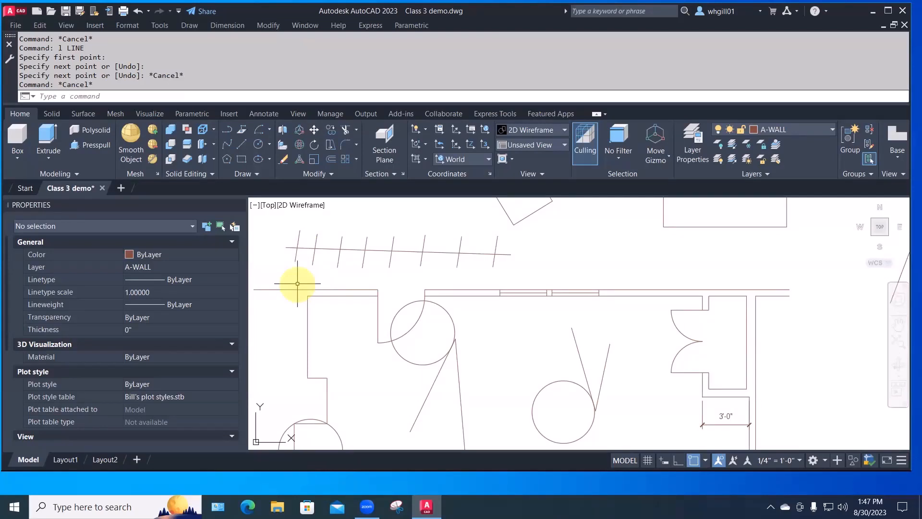
Trim the long line between the first and last slanted lines, using those two as cutting edges (TRIM option T).
{"action": "type", "text": "TRIM"}
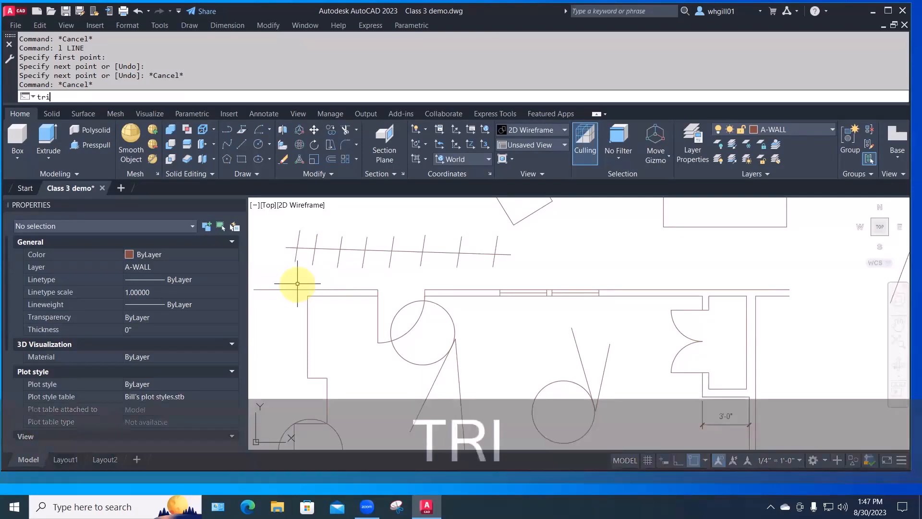
{"action": "key", "text": "Return"}
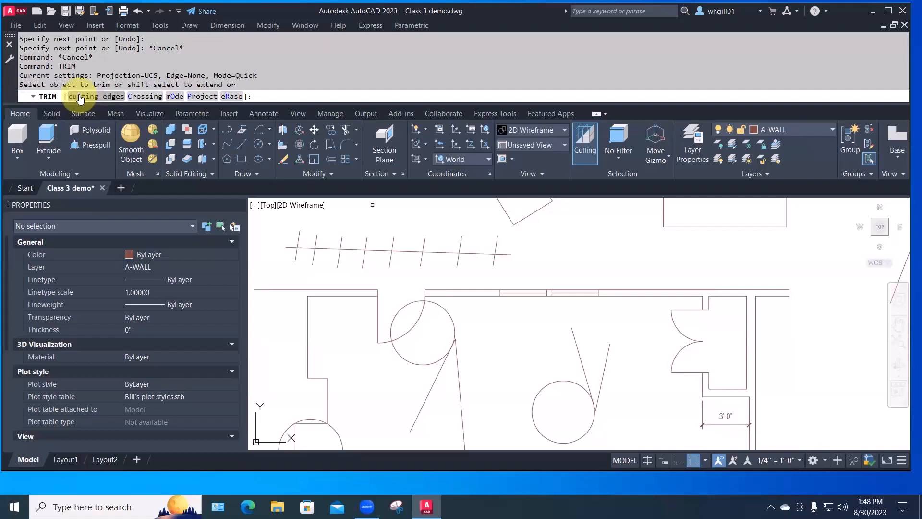
{"action": "type", "text": "t"}
{"action": "key", "text": "Return"}
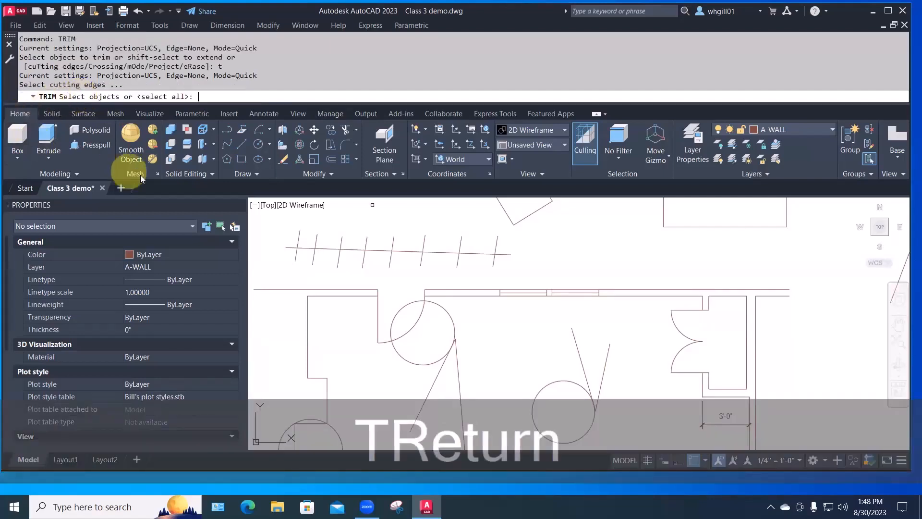
{"action": "left_click", "coordinate": [298, 241]}
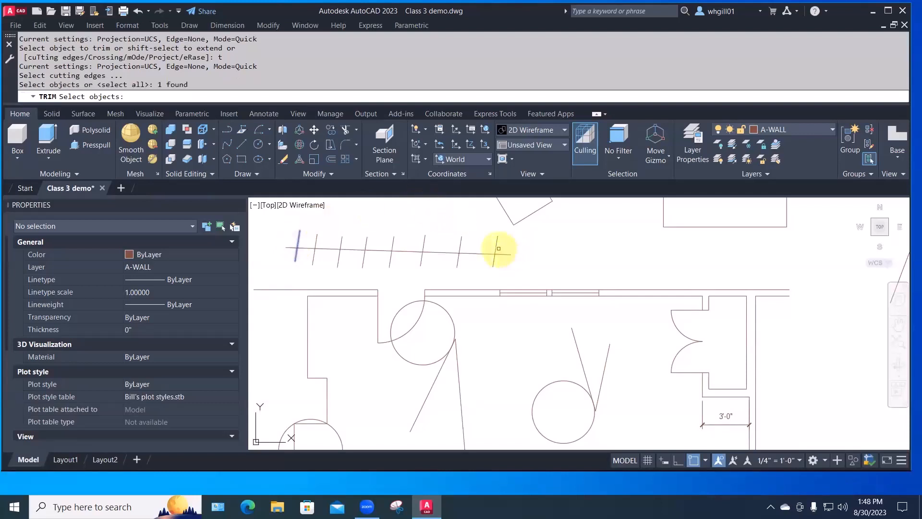
{"action": "left_click", "coordinate": [497, 248]}
{"action": "key", "text": "space"}
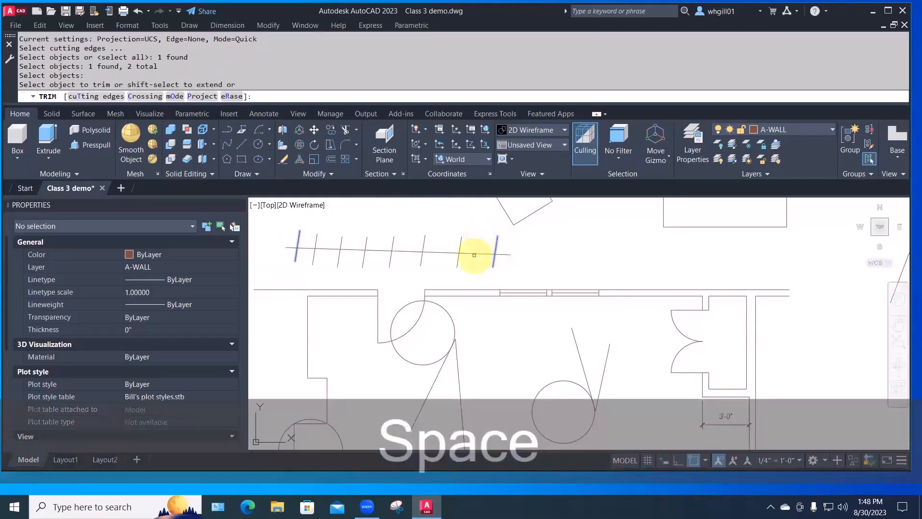
{"action": "left_click", "coordinate": [475, 252]}
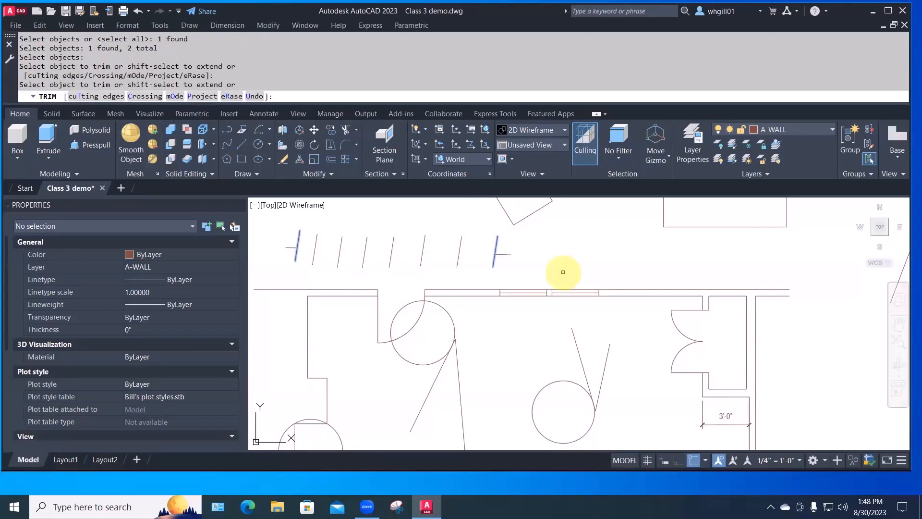
{"action": "key", "text": "Escape"}
{"action": "key", "text": "Escape"}
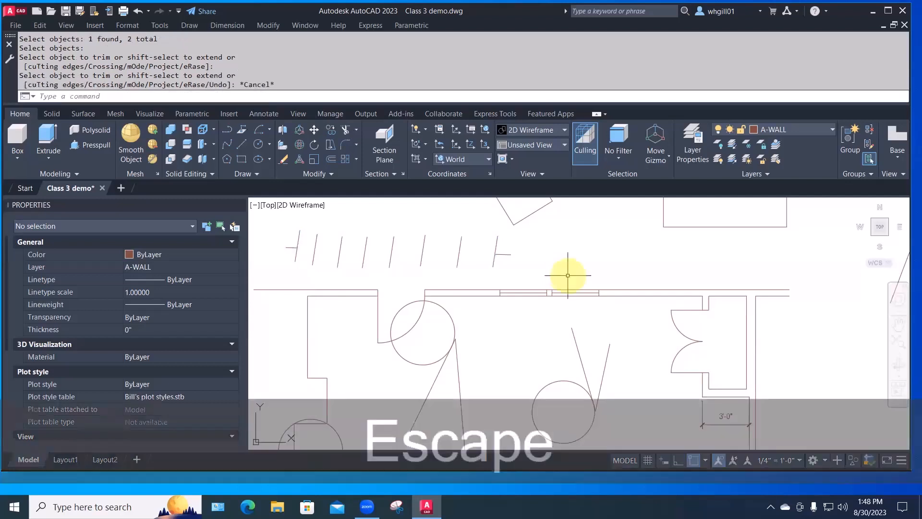
Trim away every part of the circle overlapping the door swing in the top wall with the TR alias.
{"action": "type", "text": "TR"}
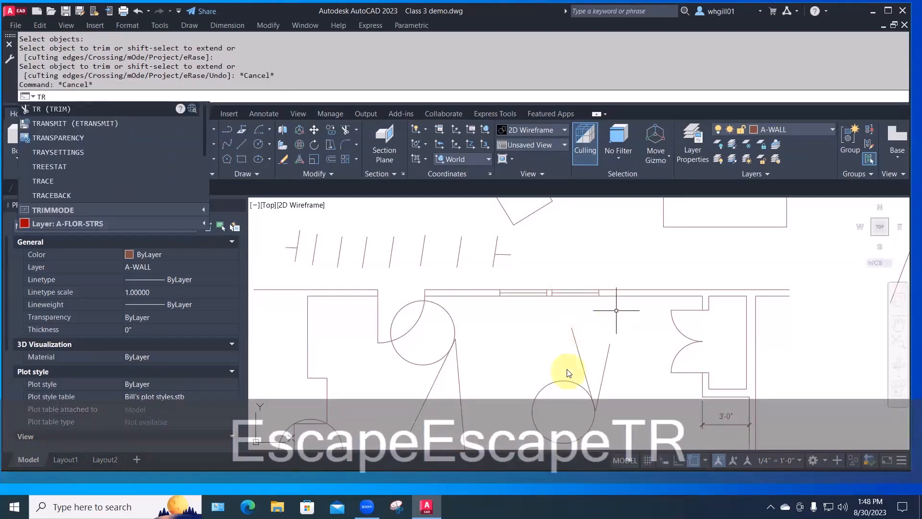
{"action": "key", "text": "space"}
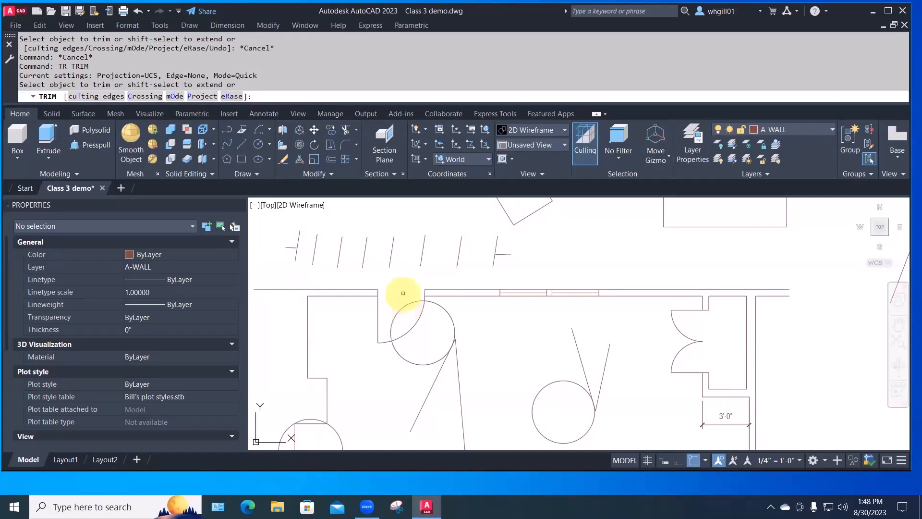
{"action": "left_click", "coordinate": [402, 309]}
{"action": "left_click", "coordinate": [448, 307]}
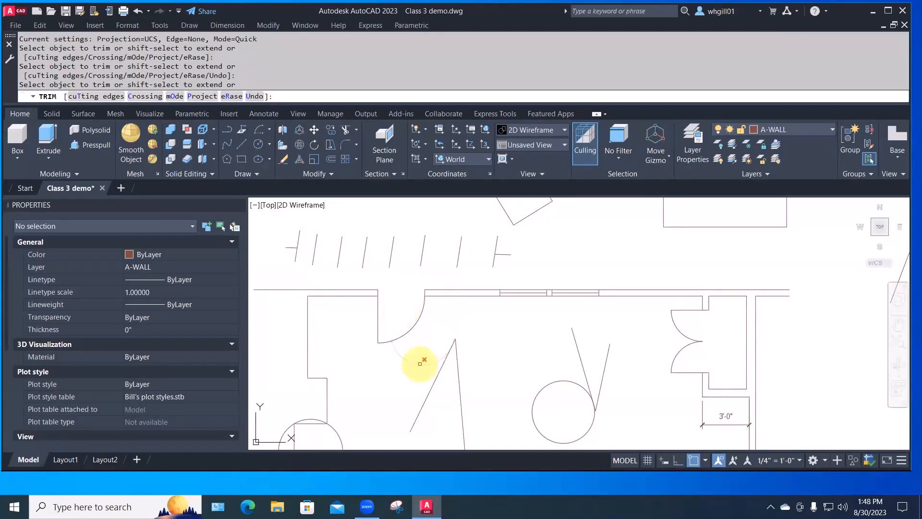
{"action": "left_click", "coordinate": [418, 362]}
{"action": "key", "text": "Escape"}
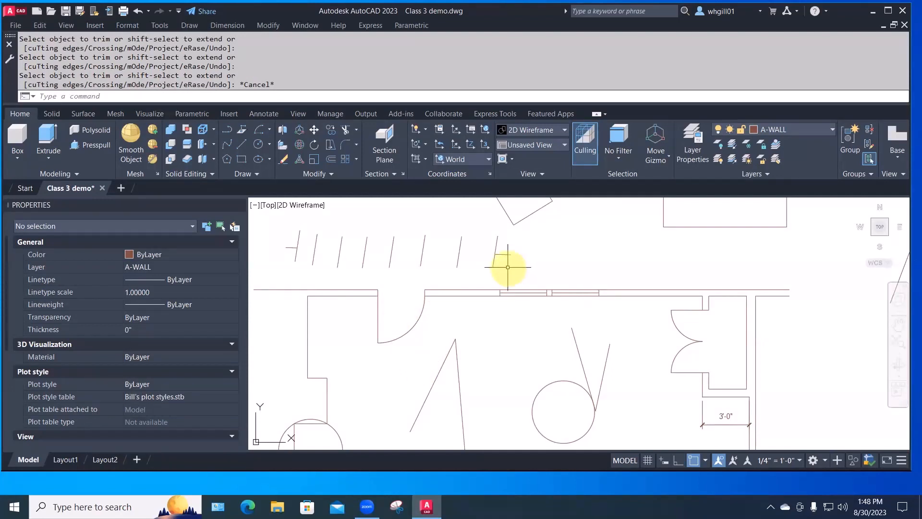
Extend the line stub at the eighth slanted line leftward, one slanted line at a time, to the fifth with the EX alias.
{"action": "type", "text": "ex"}
{"action": "key", "text": "space"}
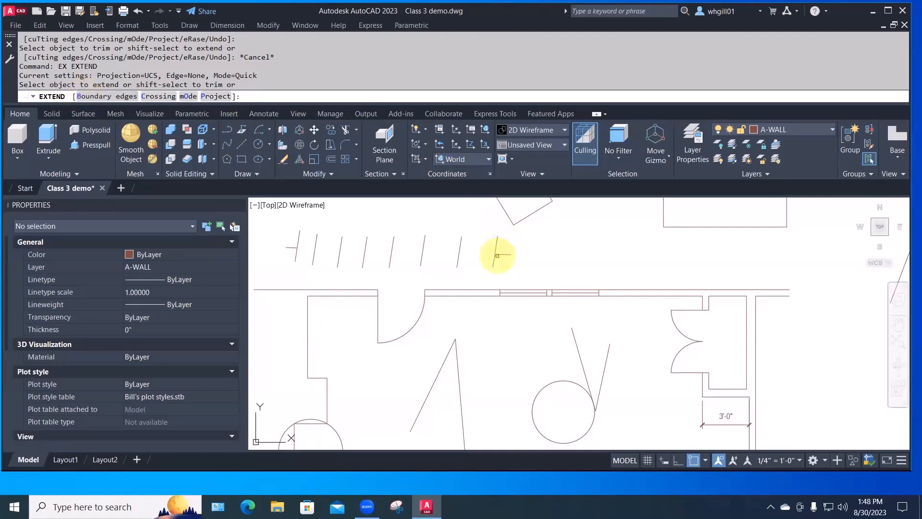
{"action": "left_click", "coordinate": [498, 254]}
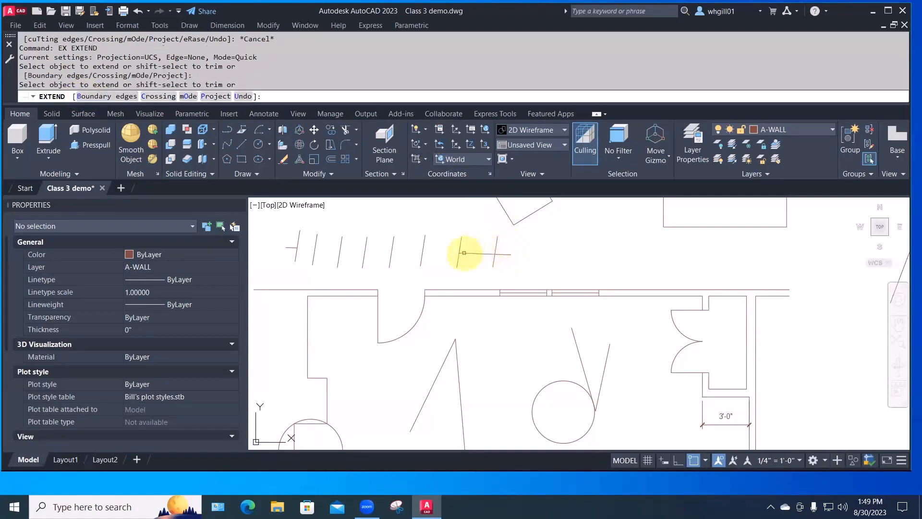
{"action": "left_click", "coordinate": [464, 252]}
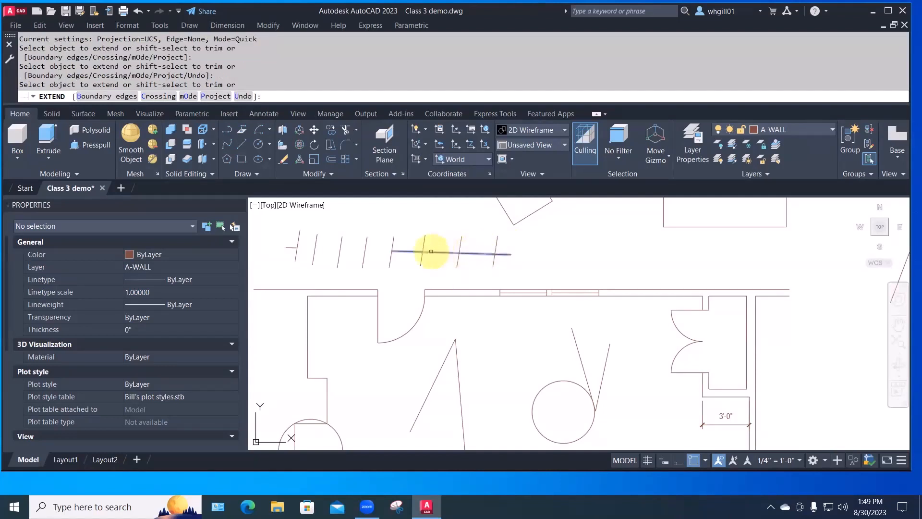
{"action": "left_click", "coordinate": [431, 250]}
{"action": "key", "text": "Escape"}
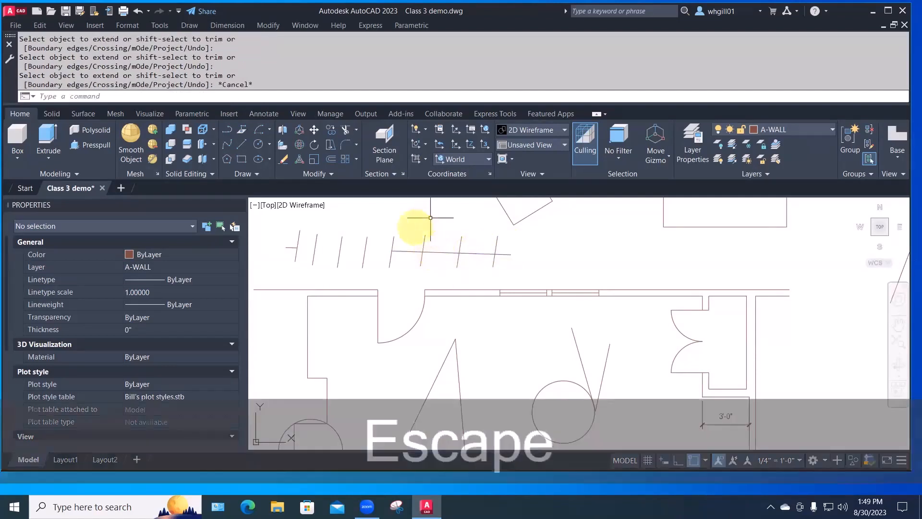
Erase the short leftover stub beside the first slanted line with the E alias.
{"action": "type", "text": "e"}
{"action": "key", "text": "space"}
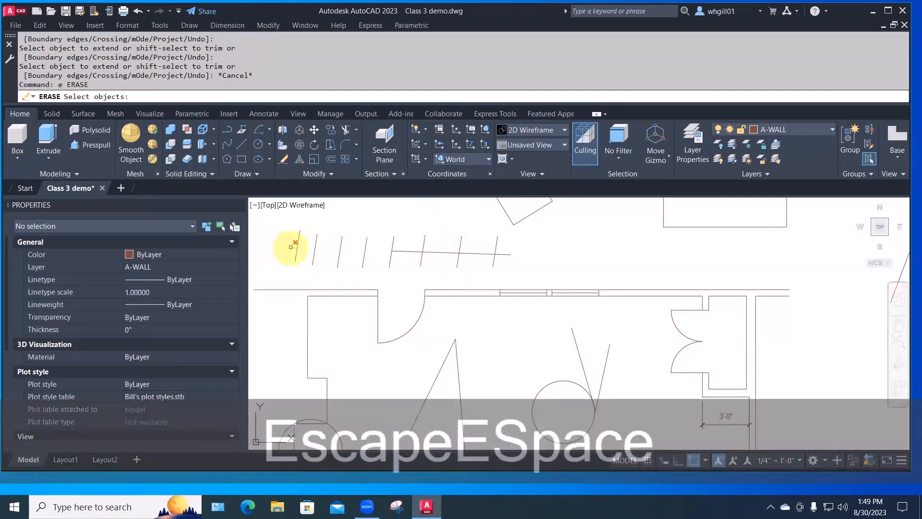
{"action": "left_click", "coordinate": [293, 246]}
{"action": "key", "text": "space"}
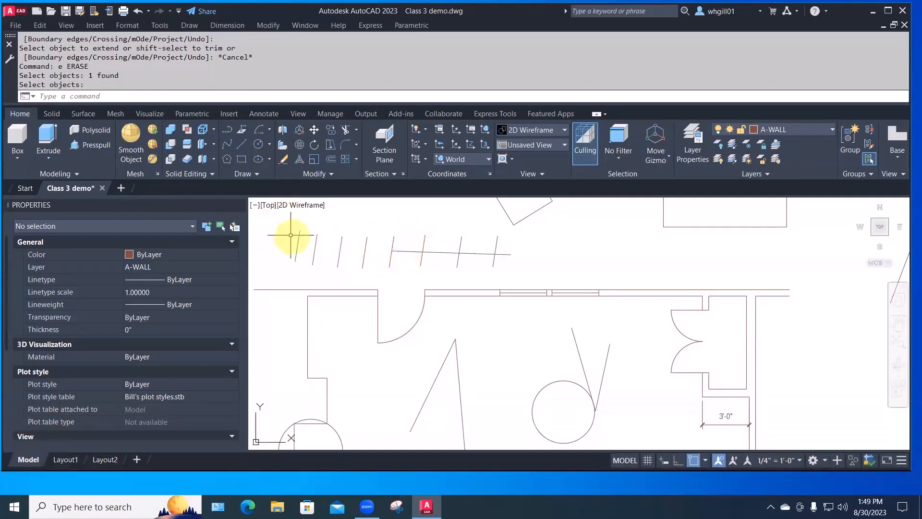
Extend the crossing line to the first slanted line, using that line as the boundary edge (EXTEND Boundary edges option).
{"action": "type", "text": "ex"}
{"action": "key", "text": "space"}
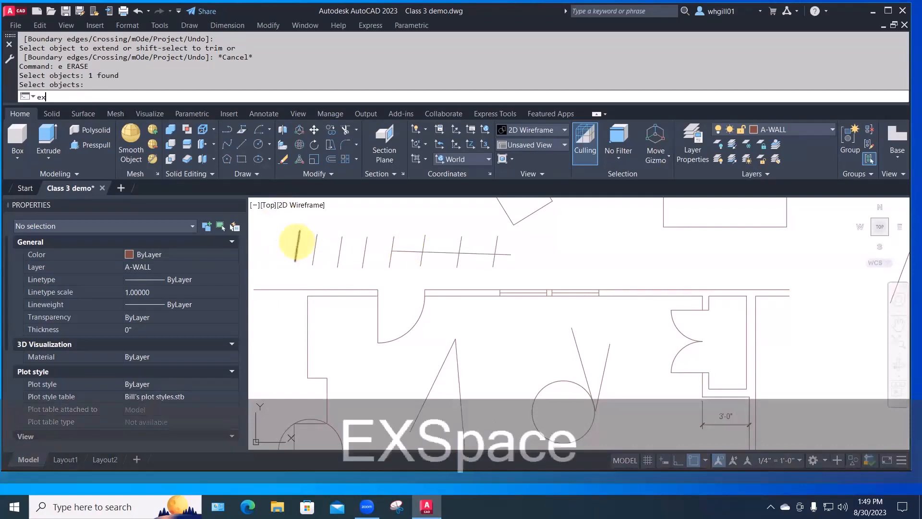
{"action": "left_click", "coordinate": [297, 240]}
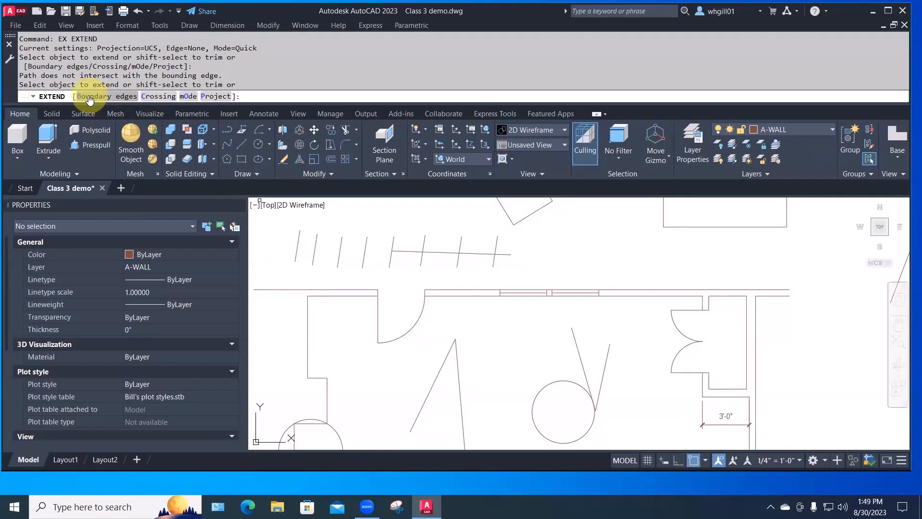
{"action": "left_click", "coordinate": [89, 98]}
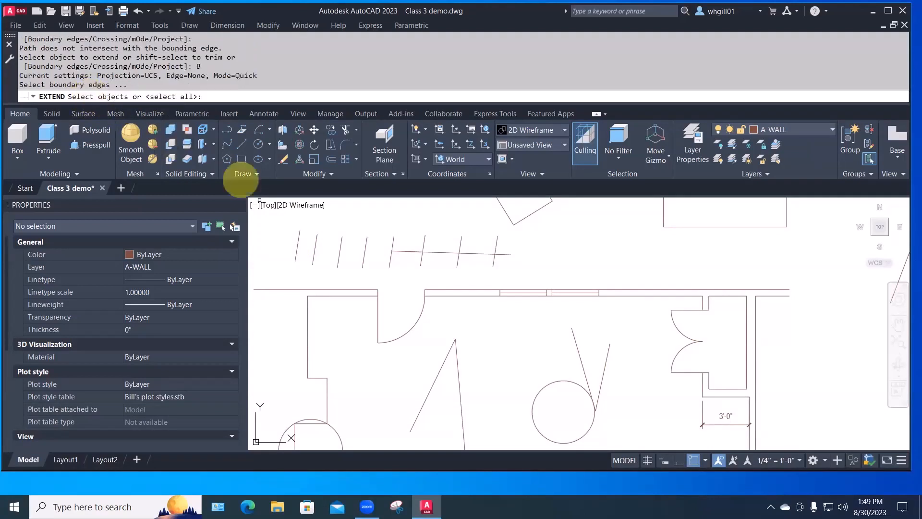
{"action": "left_click", "coordinate": [297, 243]}
{"action": "key", "text": "space"}
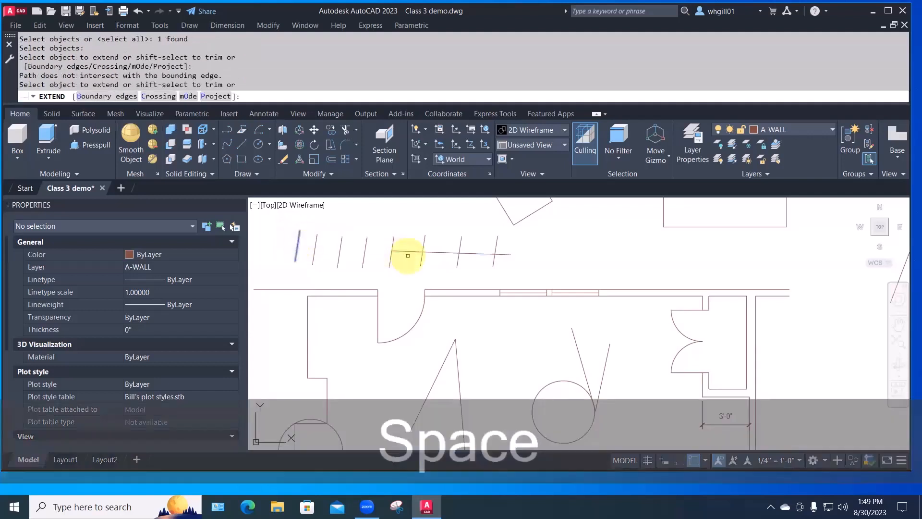
{"action": "left_click", "coordinate": [406, 250]}
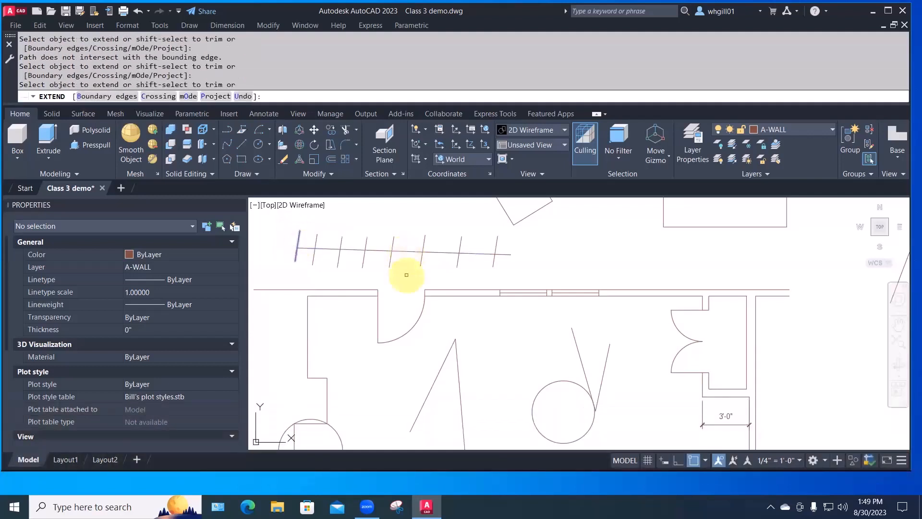
{"action": "key", "text": "Escape"}
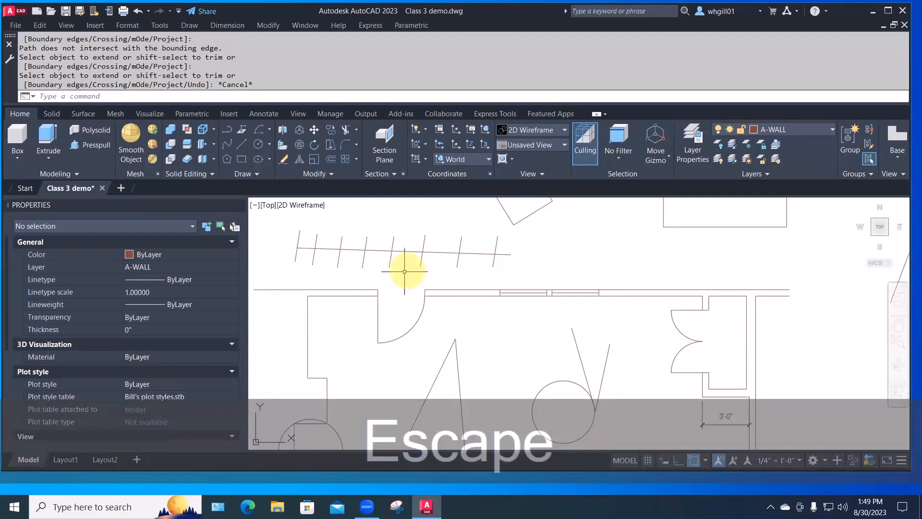
Break the long crossing line to open a gap around the sixth slanted line.
{"action": "left_click", "coordinate": [266, 26]}
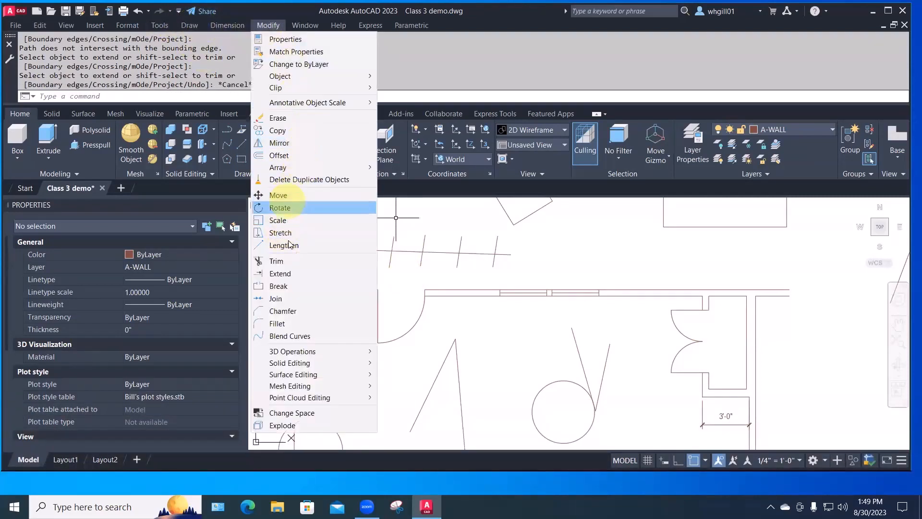
{"action": "left_click", "coordinate": [279, 286]}
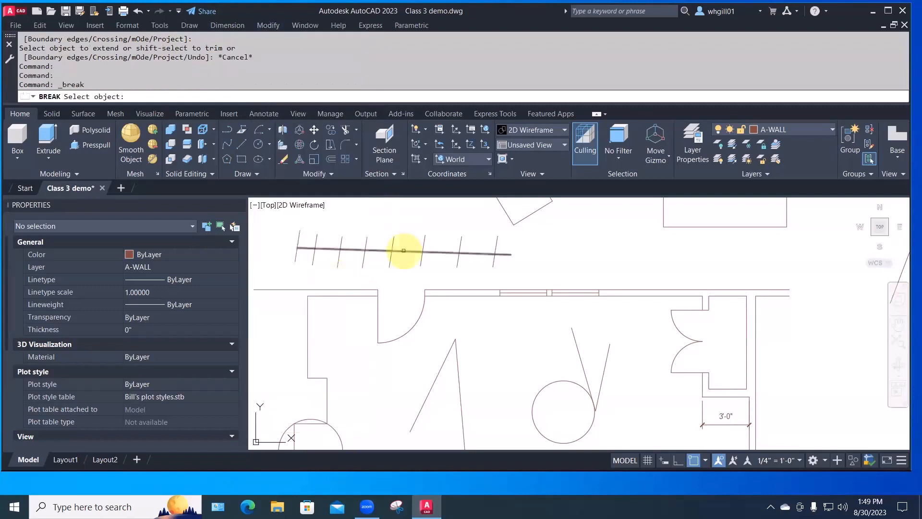
{"action": "left_click", "coordinate": [404, 251]}
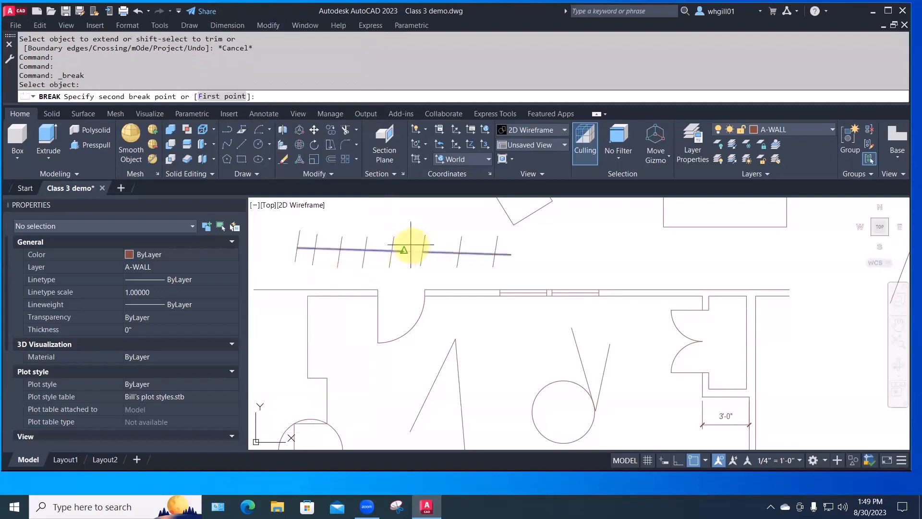
{"action": "left_click", "coordinate": [438, 248]}
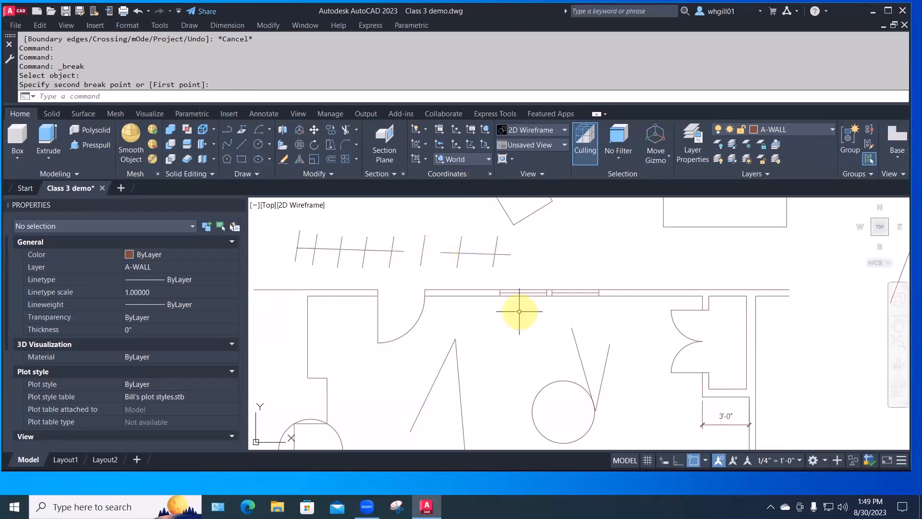
Fillet the upper-left corner of the large square above the floor plan with a radius of 12 inches.
{"action": "scroll", "coordinate": [515, 313], "scroll_direction": "down", "scroll_amount": 2}
{"action": "middle_click_drag", "start_coordinate": [516, 314], "coordinate": [458, 393]}
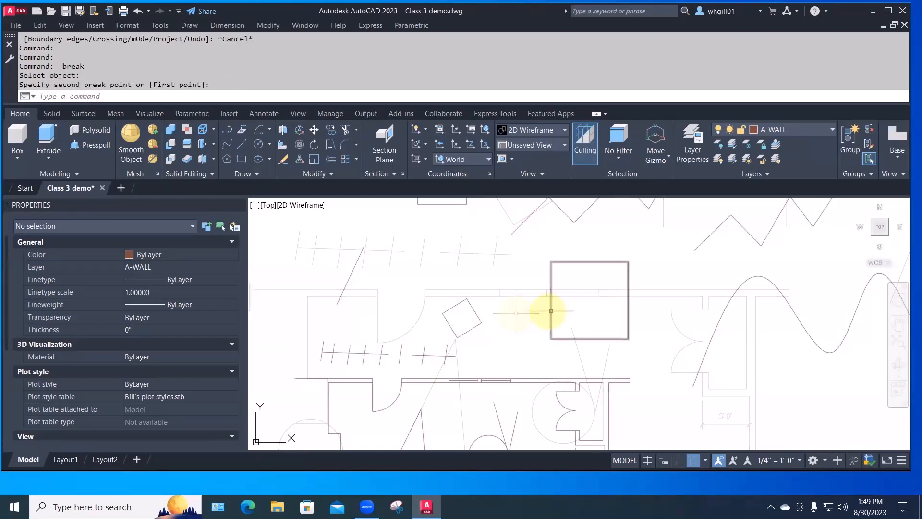
{"action": "type", "text": "fille"}
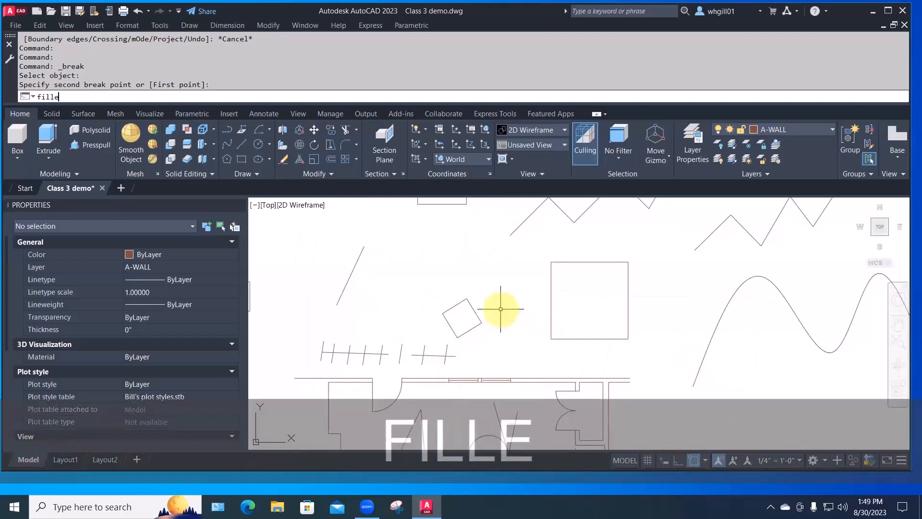
{"action": "type", "text": "t"}
{"action": "key", "text": "Return"}
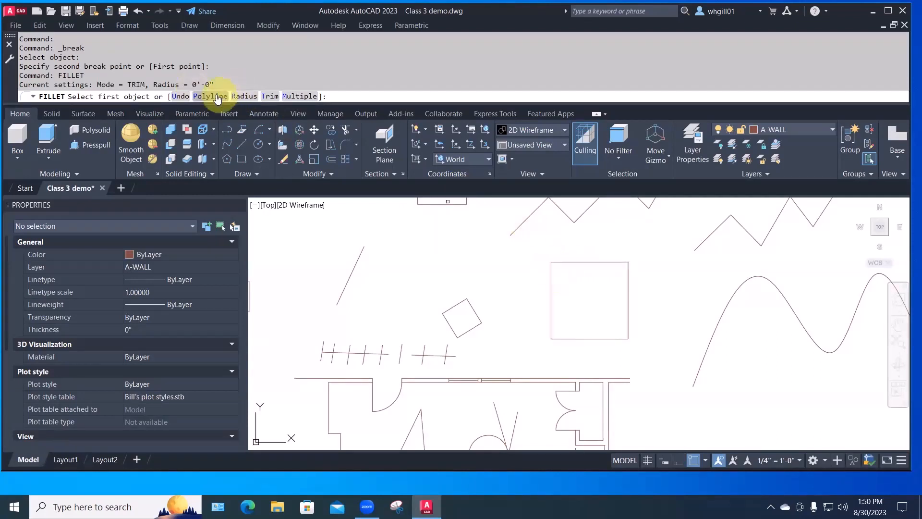
{"action": "left_click", "coordinate": [244, 96]}
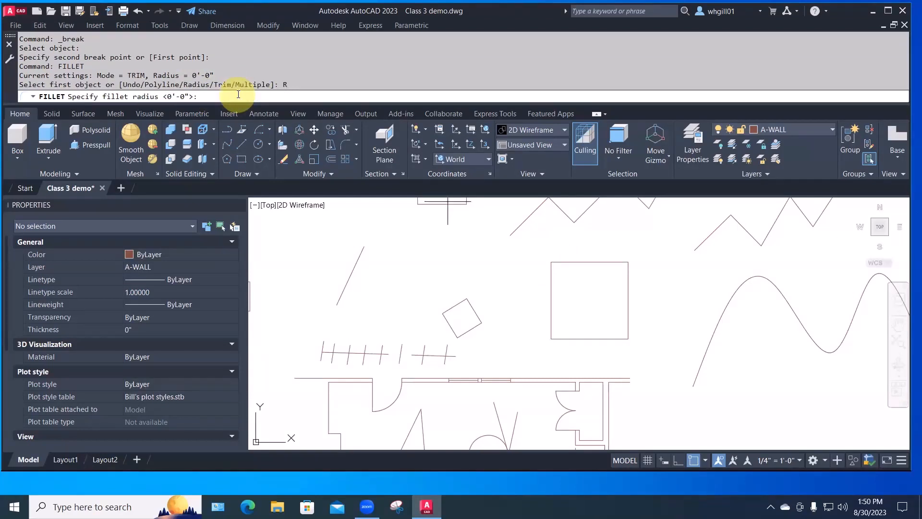
{"action": "type", "text": "12"}
{"action": "key", "text": "Return"}
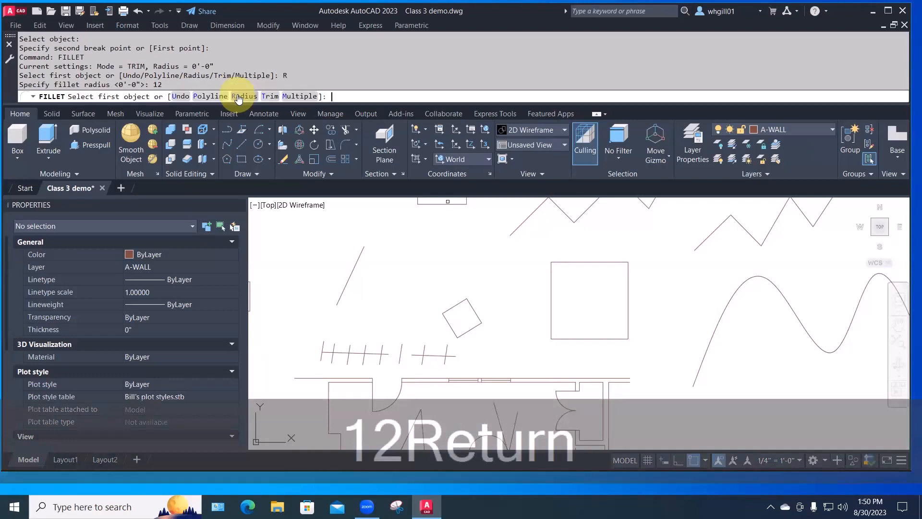
{"action": "left_click", "coordinate": [552, 291]}
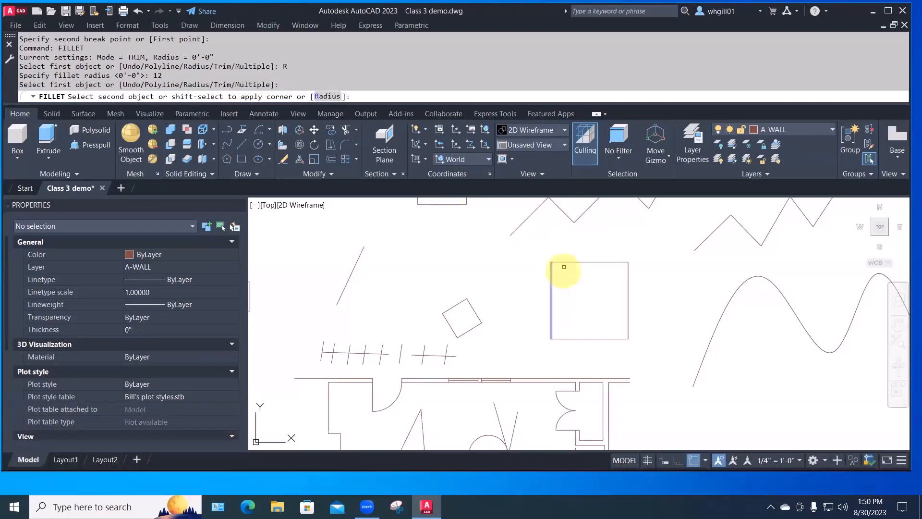
{"action": "left_click", "coordinate": [590, 267]}
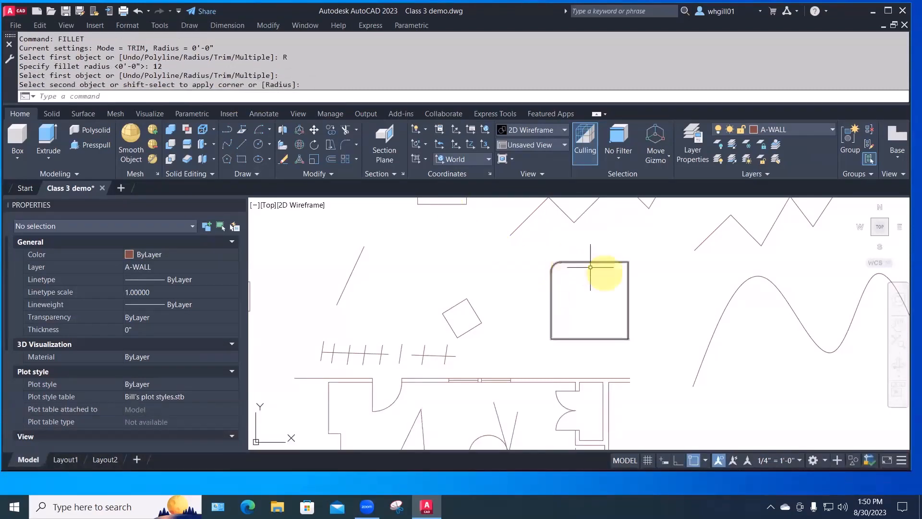
Fillet the lower-right corner of the large square with the same radius.
{"action": "key", "text": "space"}
{"action": "left_click", "coordinate": [628, 308]}
{"action": "left_click", "coordinate": [612, 339]}
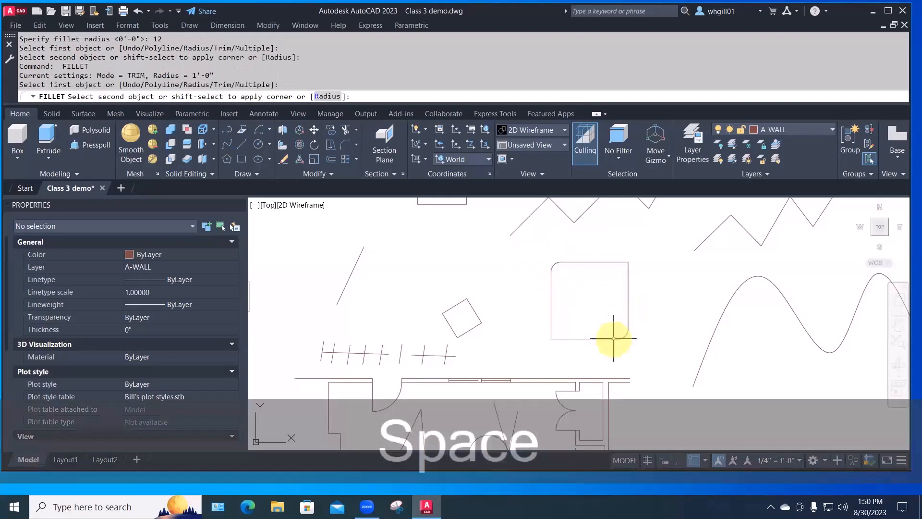
{"action": "key", "text": "space"}
{"action": "scroll", "coordinate": [552, 317], "scroll_direction": "down", "scroll_amount": 5}
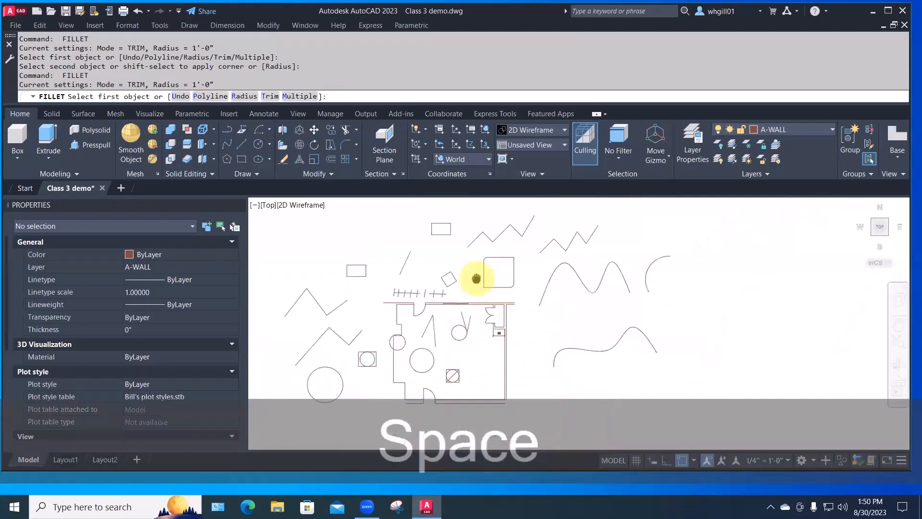
{"action": "key", "text": "Escape"}
{"action": "key", "text": "Escape"}
Draw a wide rectangle in the empty area above the other shapes with the REC alias.
{"action": "type", "text": "rec"}
{"action": "key", "text": "space"}
{"action": "left_click", "coordinate": [338, 273]}
{"action": "left_click", "coordinate": [418, 244]}
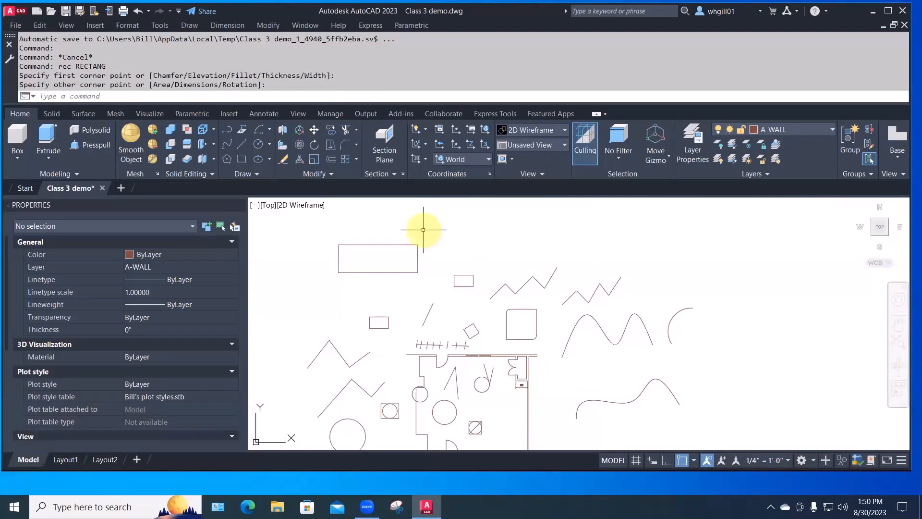
{"action": "type", "text": "fil"}
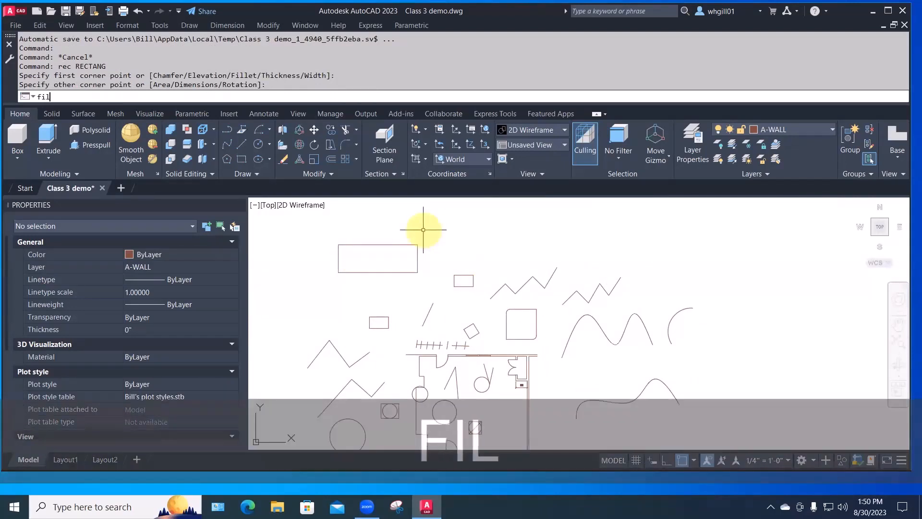
{"action": "type", "text": "et"}
{"action": "key", "text": "Return"}
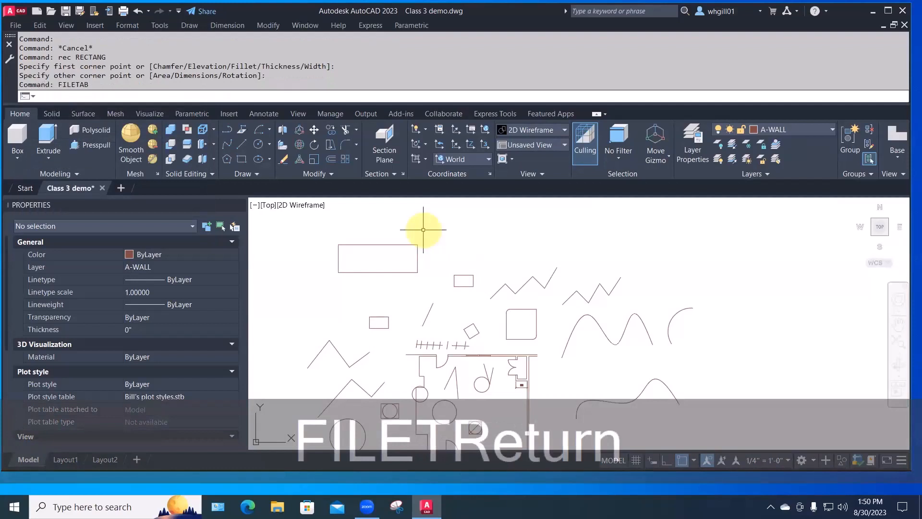
{"action": "key", "text": "Escape"}
Fillet all four corners of the new wide rectangle at once with the FILLET Polyline option.
{"action": "type", "text": "fillet"}
{"action": "key", "text": "Return"}
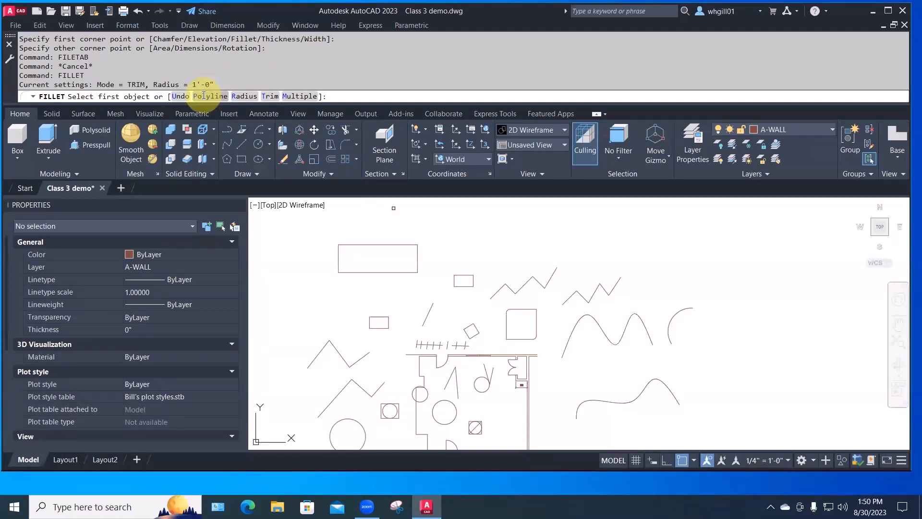
{"action": "left_click", "coordinate": [204, 97]}
{"action": "left_click", "coordinate": [360, 245]}
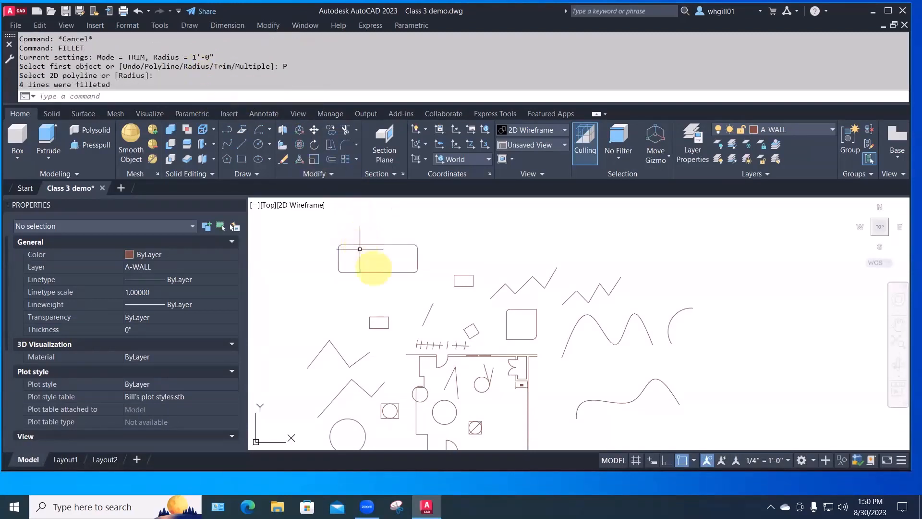
Chamfer the upper-left corner of the small rectangle below the wide rounded rectangle with both distances set to 6 inches.
{"action": "scroll", "coordinate": [381, 261], "scroll_direction": "up", "scroll_amount": 2}
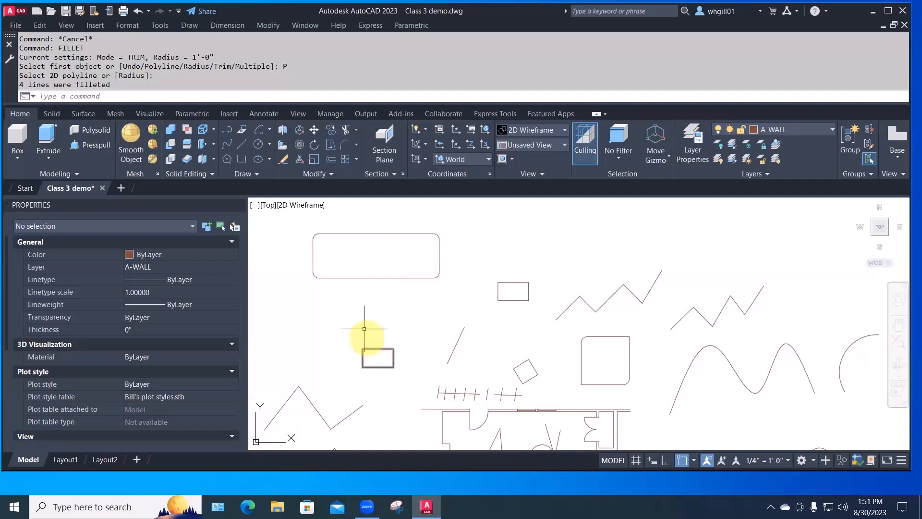
{"action": "left_click", "coordinate": [267, 25]}
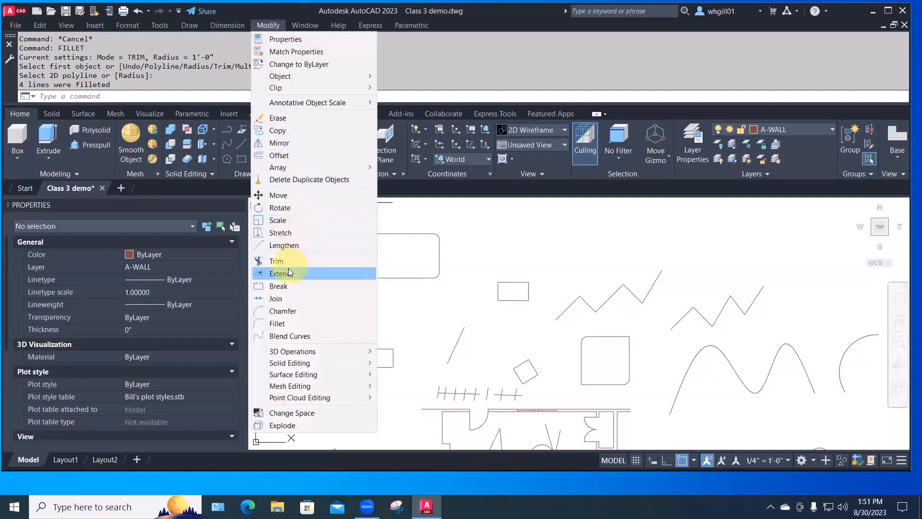
{"action": "left_click", "coordinate": [283, 311]}
{"action": "scroll", "coordinate": [341, 337], "scroll_direction": "up", "scroll_amount": 10}
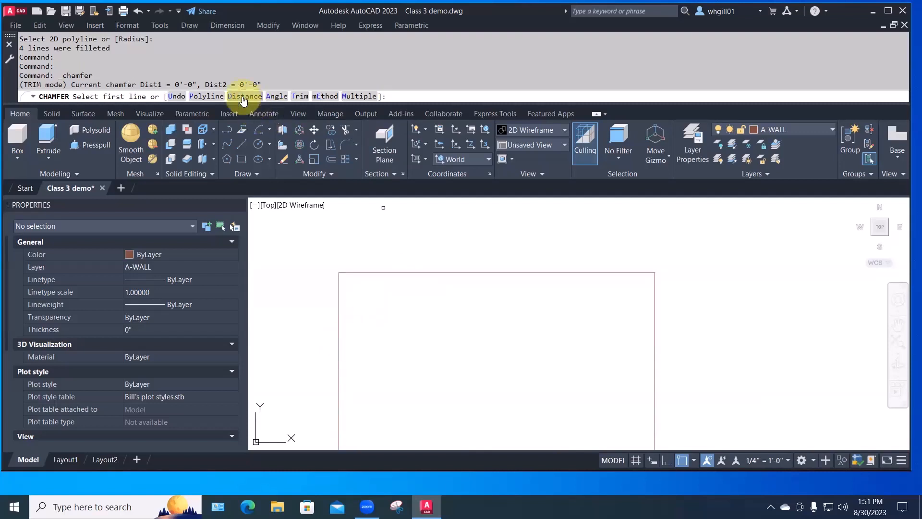
{"action": "type", "text": "d"}
{"action": "key", "text": "Return"}
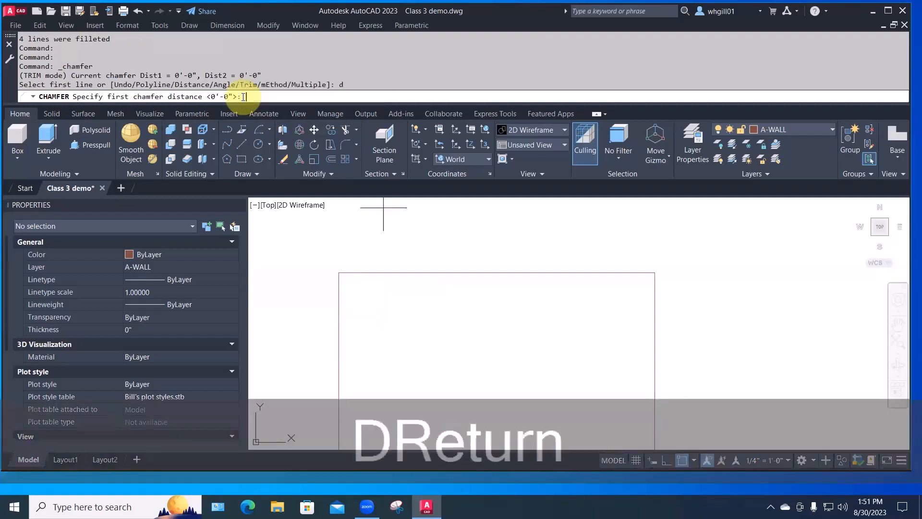
{"action": "type", "text": "6"}
{"action": "key", "text": "Return"}
{"action": "type", "text": "6"}
{"action": "key", "text": "Return"}
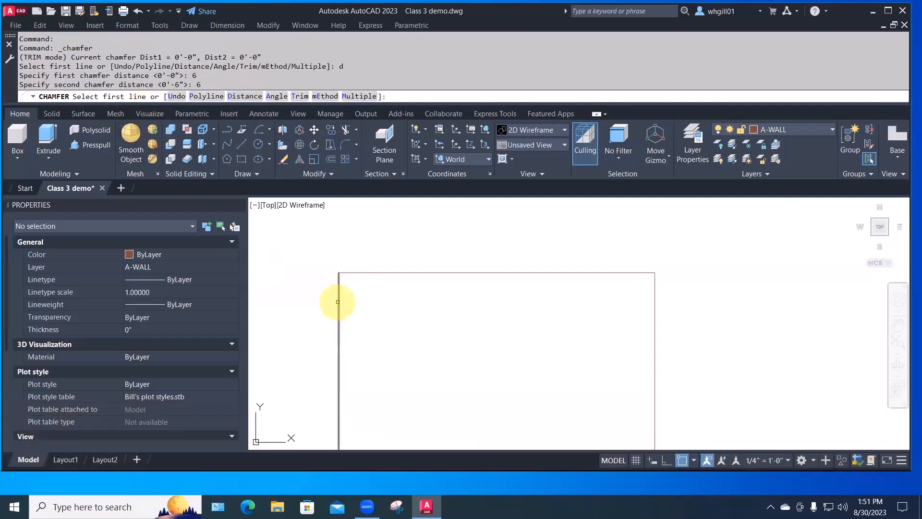
{"action": "left_click", "coordinate": [338, 302]}
{"action": "left_click", "coordinate": [361, 272]}
{"action": "scroll", "coordinate": [499, 351], "scroll_direction": "down", "scroll_amount": 5}
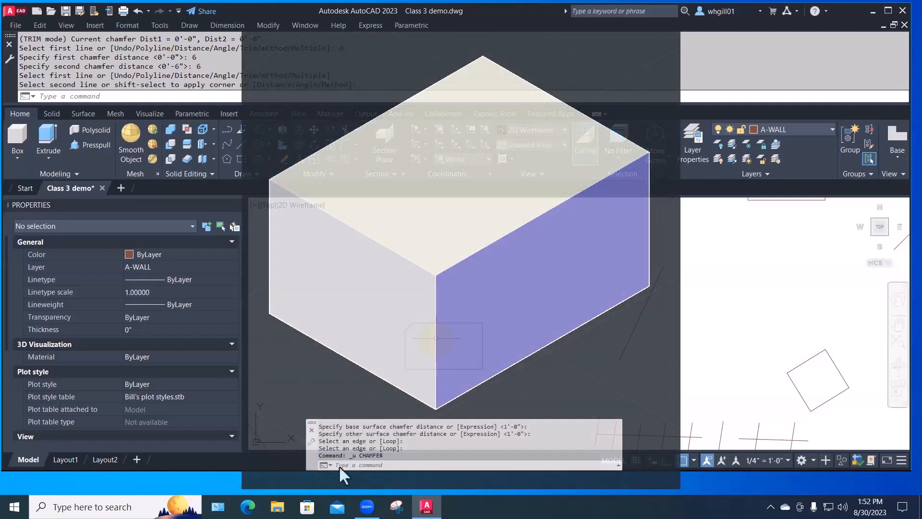
Chamfer the edge between the 3D box's top and blue front face with the CHA alias, accepting the current 1'-0" distances.
{"action": "type", "text": "c"}
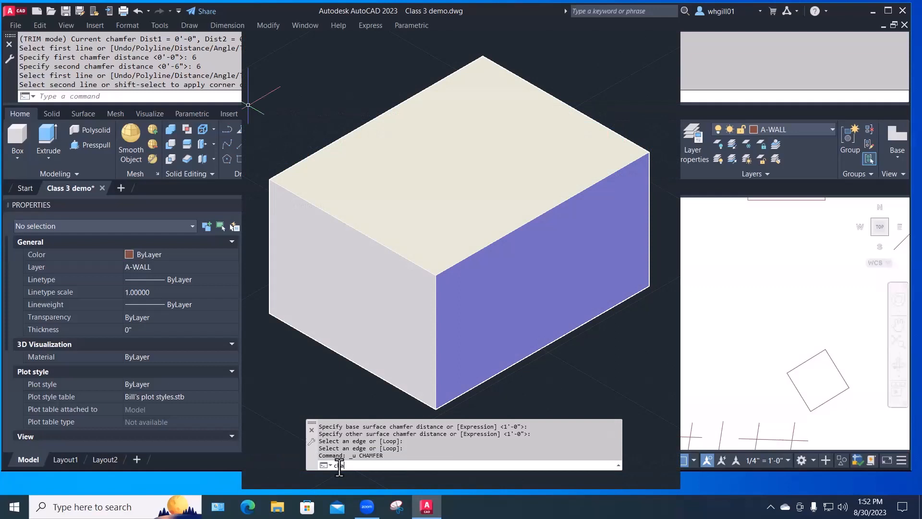
{"action": "type", "text": "ha"}
{"action": "key", "text": "Return"}
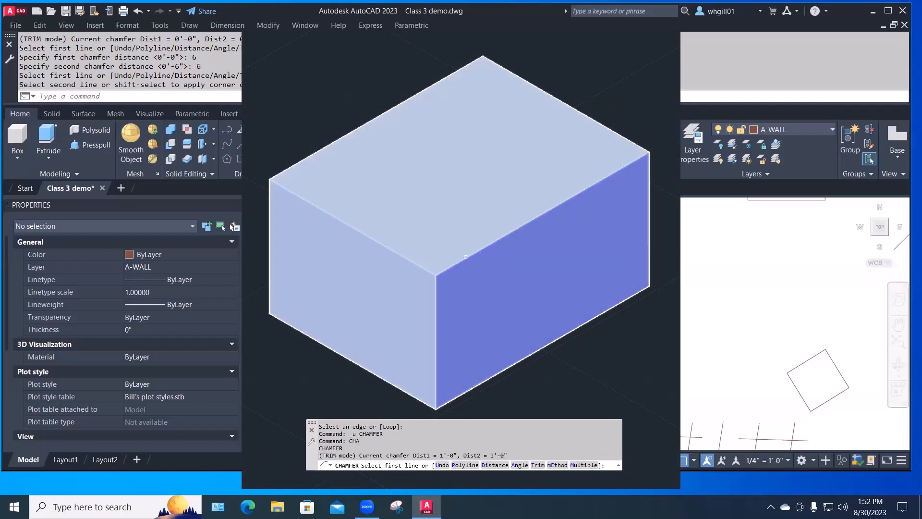
{"action": "left_click", "coordinate": [466, 258]}
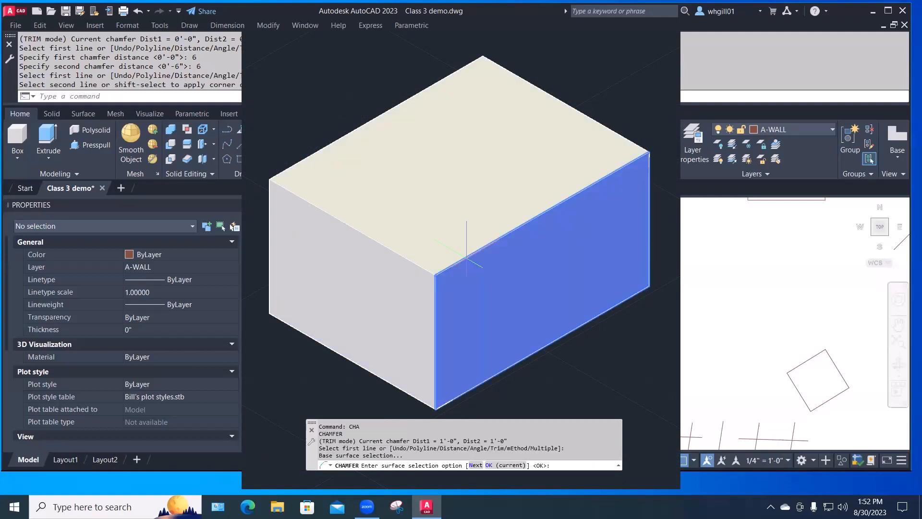
{"action": "key", "text": "Return"}
{"action": "key", "text": "Return"}
{"action": "key", "text": "Return"}
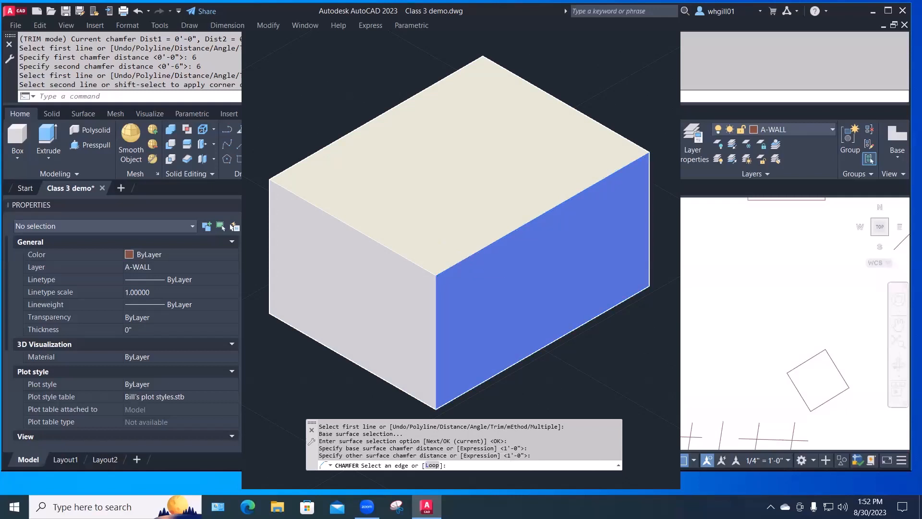
{"action": "left_click", "coordinate": [470, 251]}
{"action": "key", "text": "Return"}
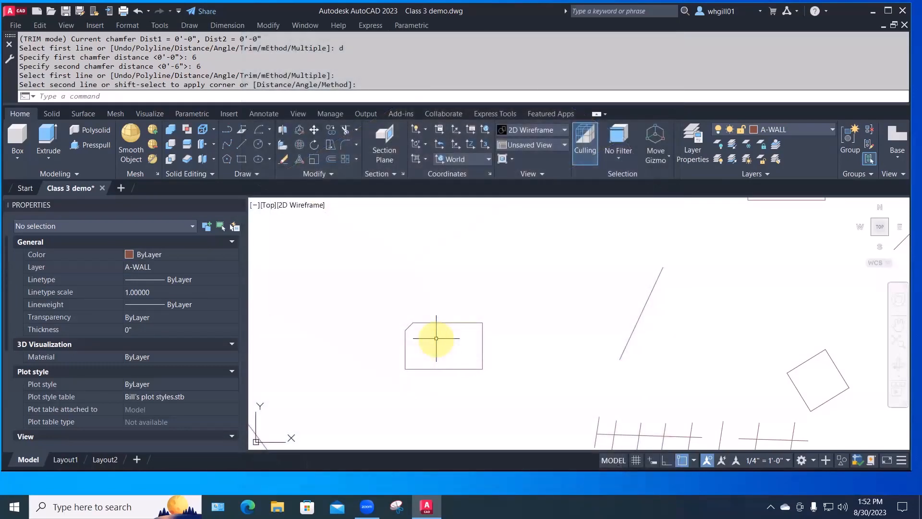
Draw a short diagonal line above and to the right of the chamfered rectangle with the L alias.
{"action": "type", "text": "l"}
{"action": "key", "text": "space"}
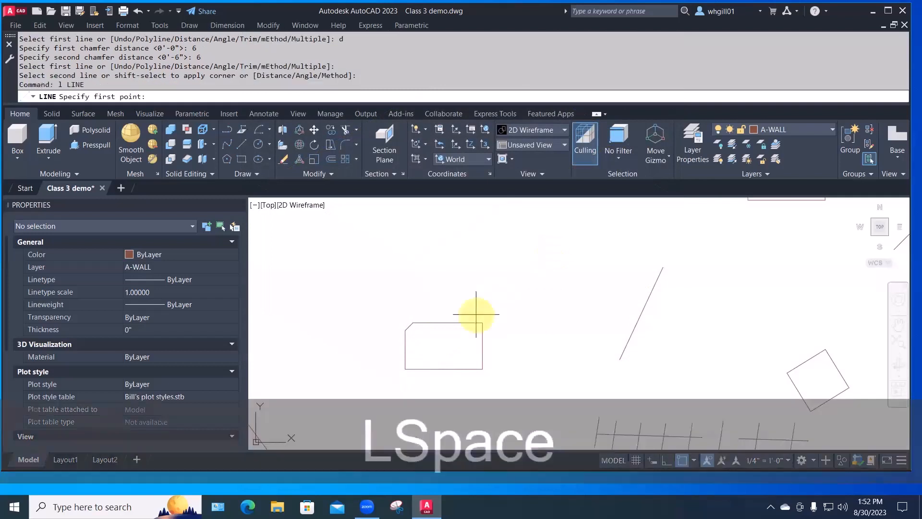
{"action": "left_click", "coordinate": [502, 291]}
{"action": "left_click", "coordinate": [539, 259]}
{"action": "key", "text": "space"}
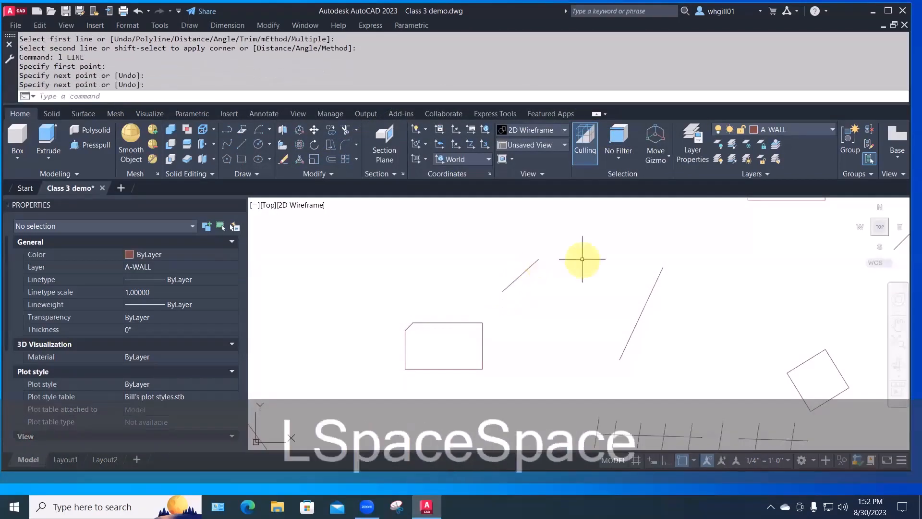
Draw a three-point arc forming most of a circle, open at the bottom, beyond the short diagonal line's upper end.
{"action": "type", "text": "arc"}
{"action": "key", "text": "space"}
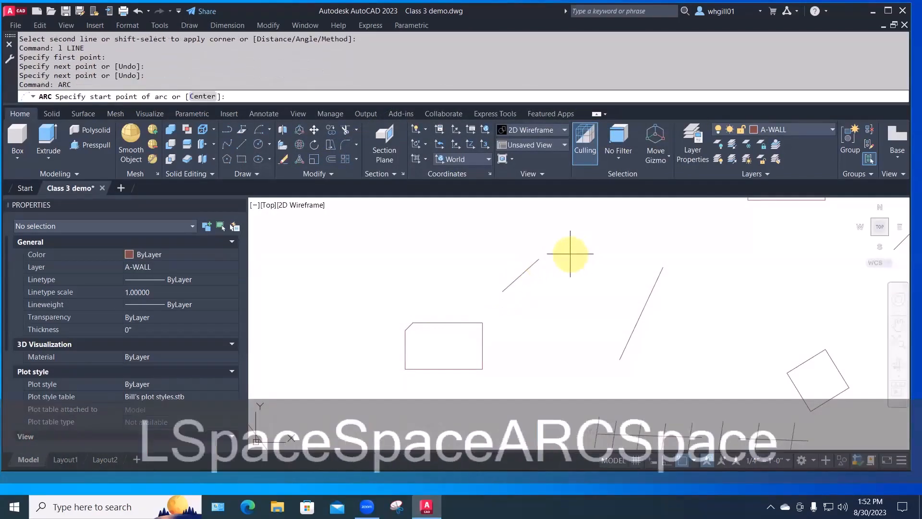
{"action": "left_click", "coordinate": [568, 251]}
{"action": "left_click", "coordinate": [618, 224]}
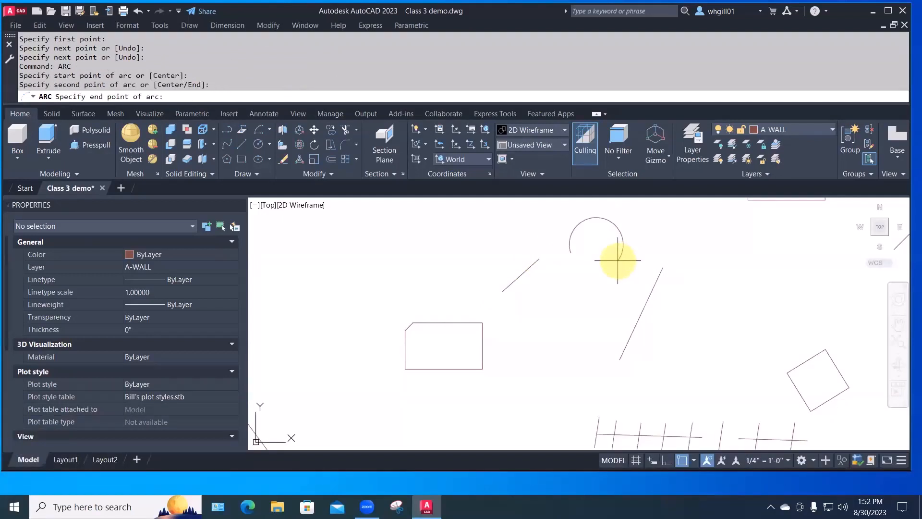
{"action": "left_click", "coordinate": [621, 263]}
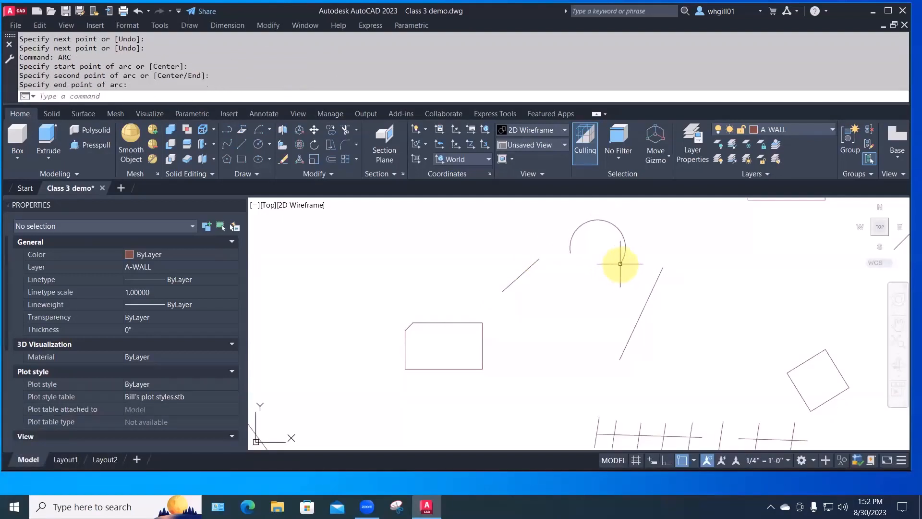
Stretch the upper end of the short diagonal line slightly down and to the right with the S alias.
{"action": "type", "text": "s"}
{"action": "key", "text": "space"}
{"action": "left_click", "coordinate": [552, 273]}
{"action": "left_click", "coordinate": [533, 246]}
{"action": "key", "text": "space"}
{"action": "left_click", "coordinate": [515, 244]}
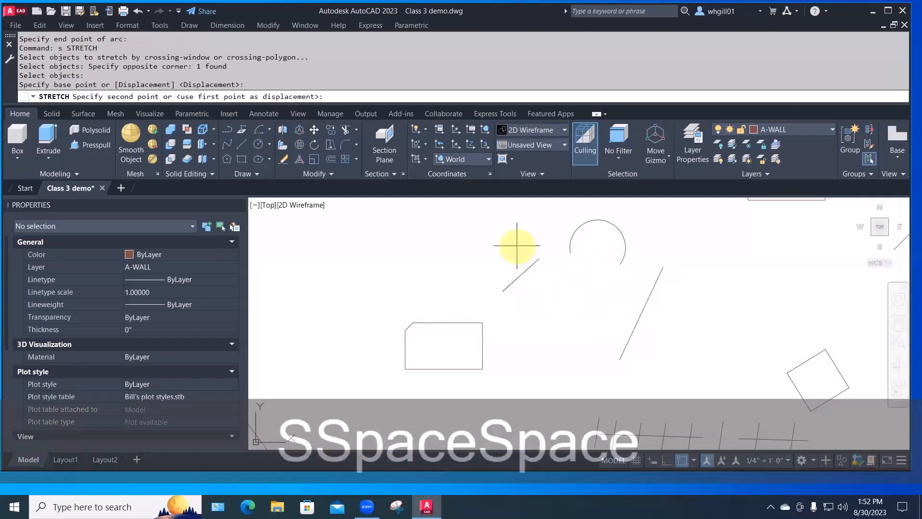
{"action": "left_click", "coordinate": [527, 256]}
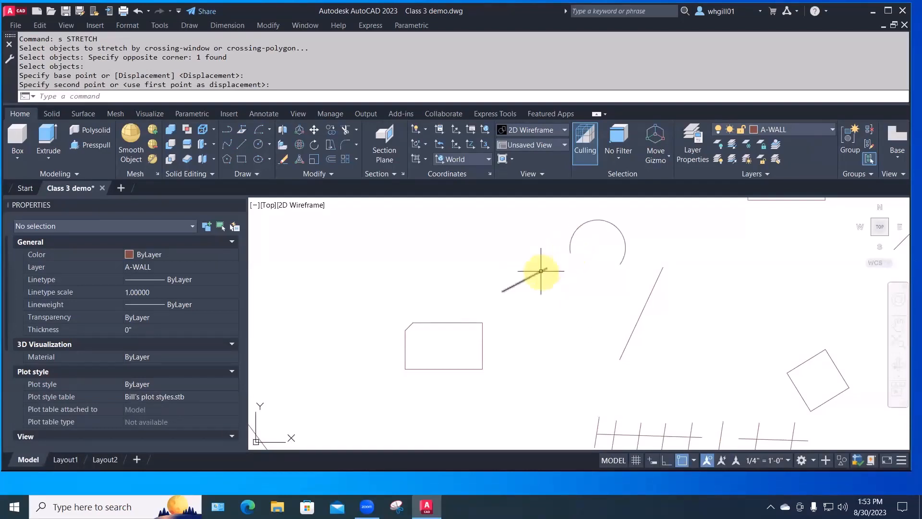
Connect the short line's upper end to the arc's left end with a tangent curve using the BLEND command.
{"action": "type", "text": "b"}
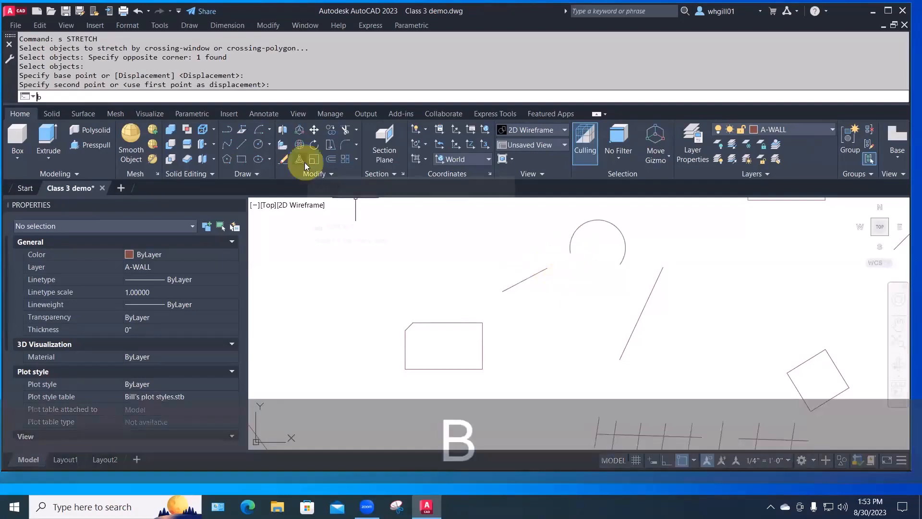
{"action": "type", "text": "lend"}
{"action": "key", "text": "Return"}
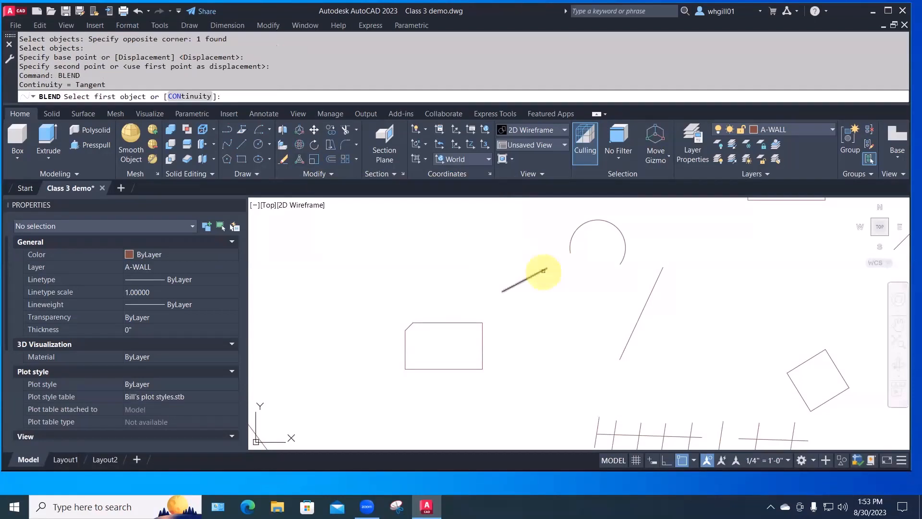
{"action": "left_click", "coordinate": [539, 271]}
{"action": "left_click", "coordinate": [569, 247]}
{"action": "scroll", "coordinate": [574, 256], "scroll_direction": "up", "scroll_amount": 5}
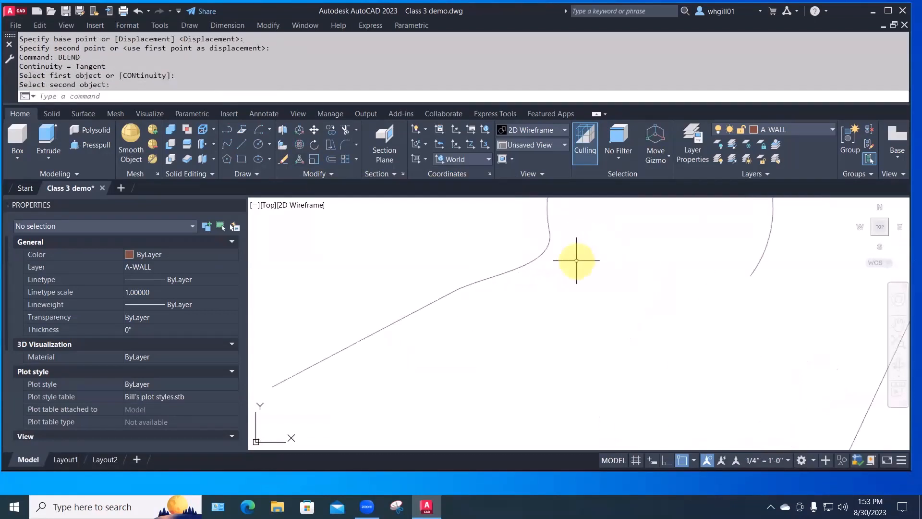
{"action": "middle_click_drag", "start_coordinate": [575, 264], "coordinate": [529, 377]}
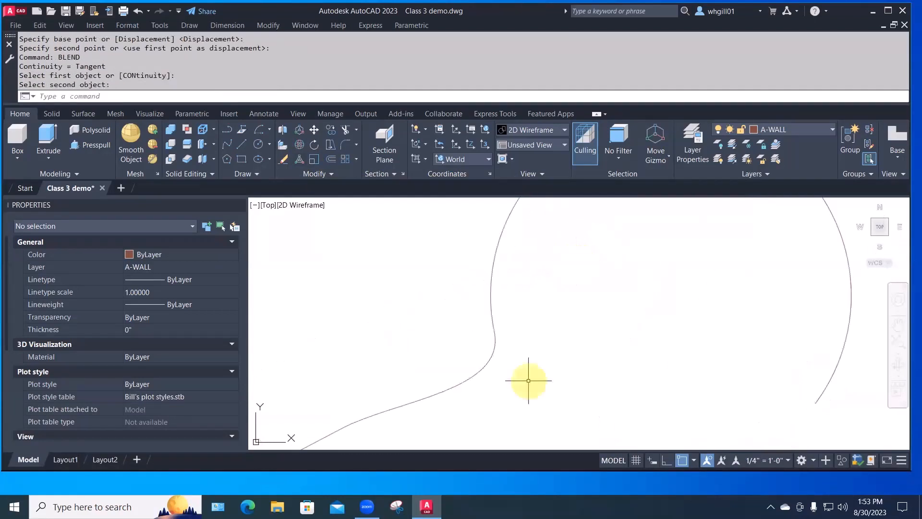
{"action": "left_click", "coordinate": [488, 362]}
{"action": "scroll", "coordinate": [533, 346], "scroll_direction": "down", "scroll_amount": 5}
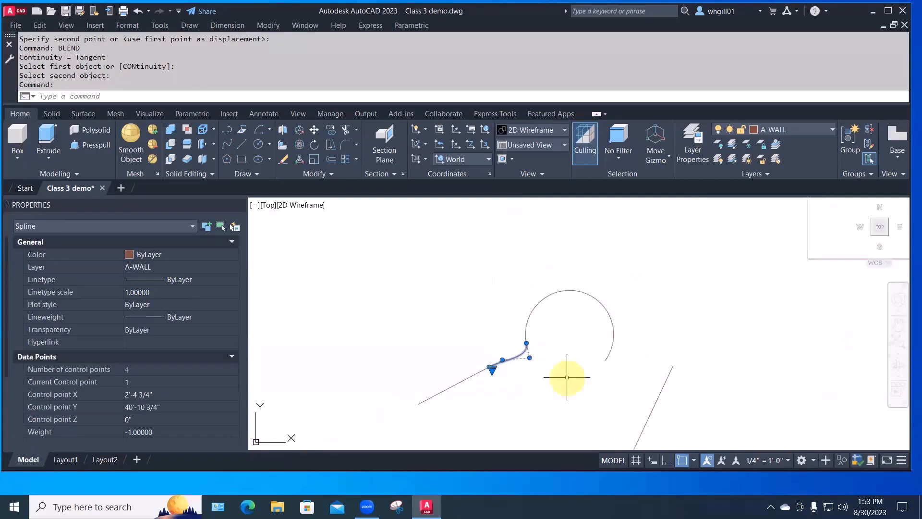
{"action": "key", "text": "Escape"}
{"action": "middle_click_drag", "start_coordinate": [564, 376], "coordinate": [526, 315]}
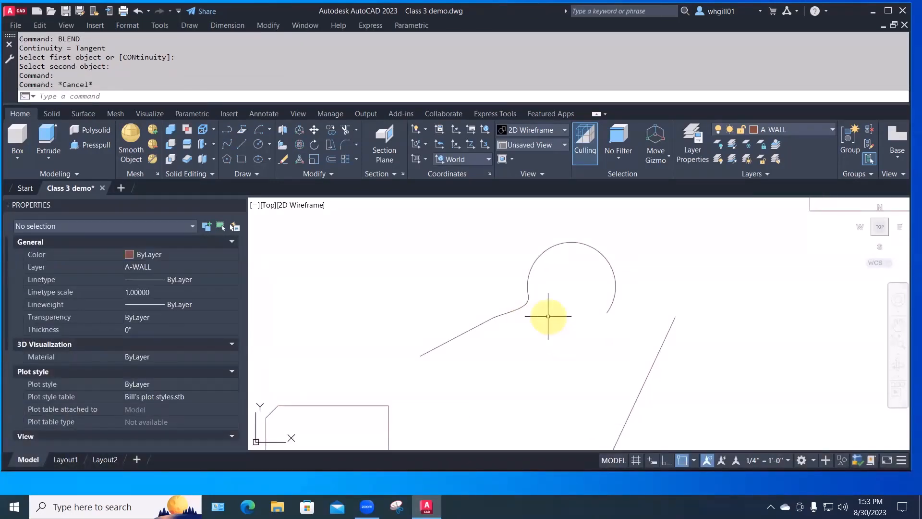
{"action": "type", "text": "w"}
{"action": "key", "text": "space"}
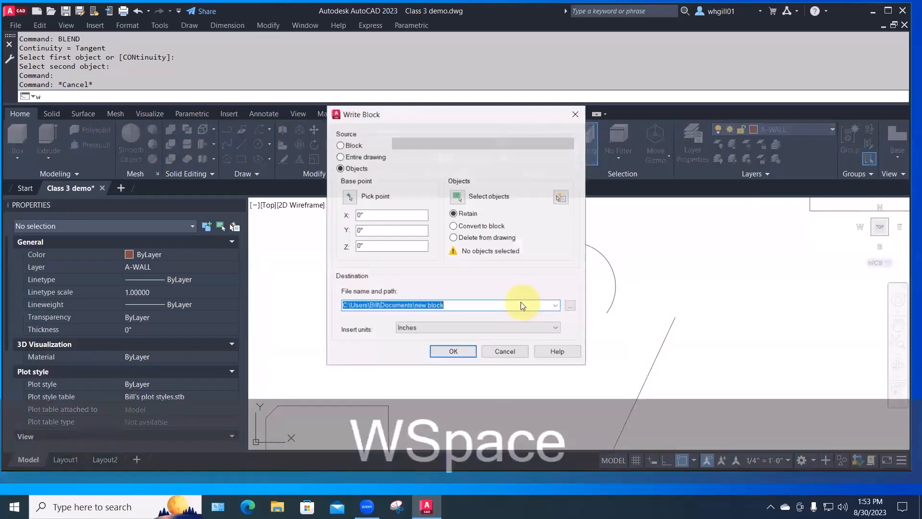
{"action": "key", "text": "Escape"}
{"action": "key", "text": "Escape"}
{"action": "key", "text": "Escape"}
Erase the blend curve and fillet the line to the arc's left end with a radius of 0.
{"action": "type", "text": "e"}
{"action": "key", "text": "space"}
{"action": "left_click", "coordinate": [500, 309]}
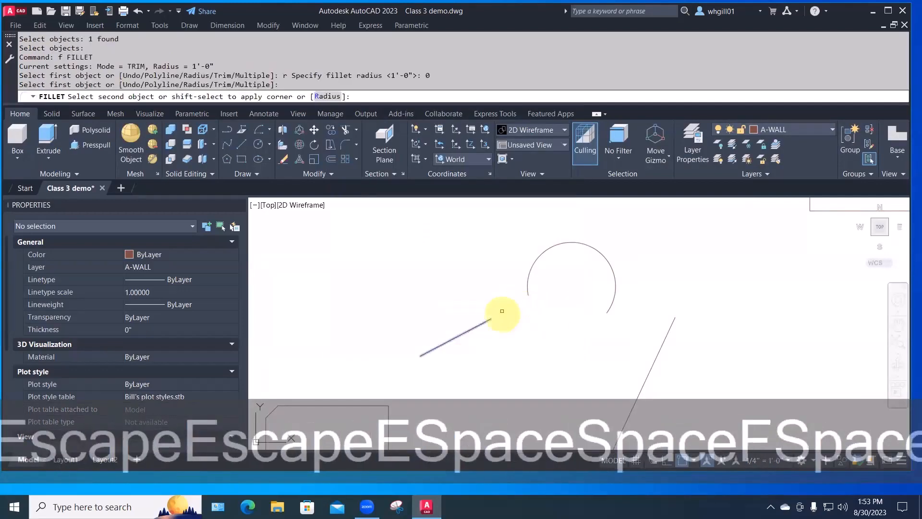
{"action": "left_click", "coordinate": [527, 282]}
{"action": "scroll", "coordinate": [527, 288], "scroll_direction": "up", "scroll_amount": 4}
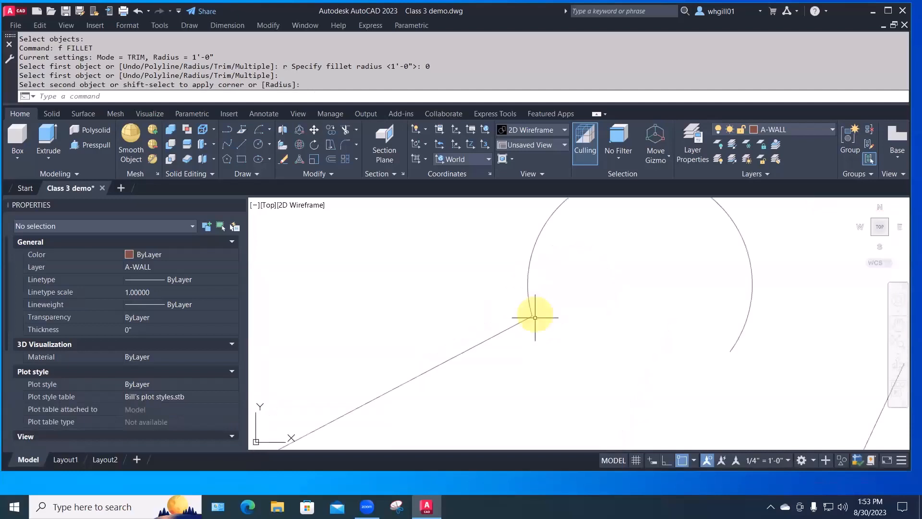
{"action": "left_click", "coordinate": [533, 313]}
Fillet the corner between the line and the arc with a radius of 6 inches.
{"action": "type", "text": "f"}
{"action": "key", "text": "space"}
{"action": "type", "text": "r"}
{"action": "key", "text": "space"}
{"action": "type", "text": "6"}
{"action": "key", "text": "space"}
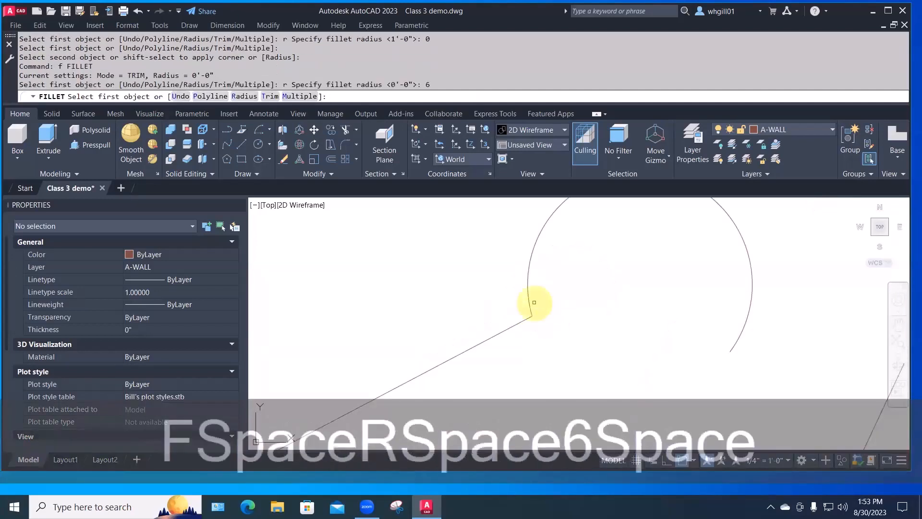
{"action": "left_click", "coordinate": [529, 303]}
{"action": "left_click", "coordinate": [522, 322]}
{"action": "scroll", "coordinate": [522, 322], "scroll_direction": "down", "scroll_amount": 5}
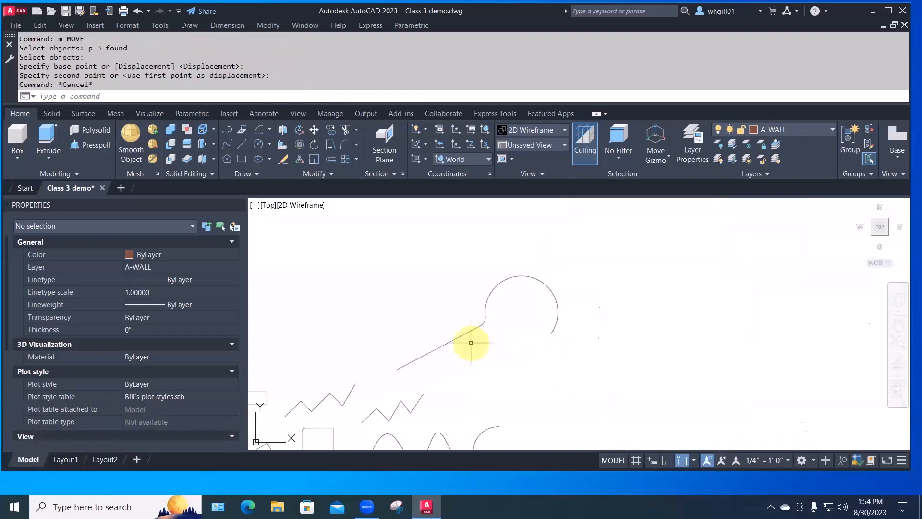
{"action": "left_click", "coordinate": [476, 327]}
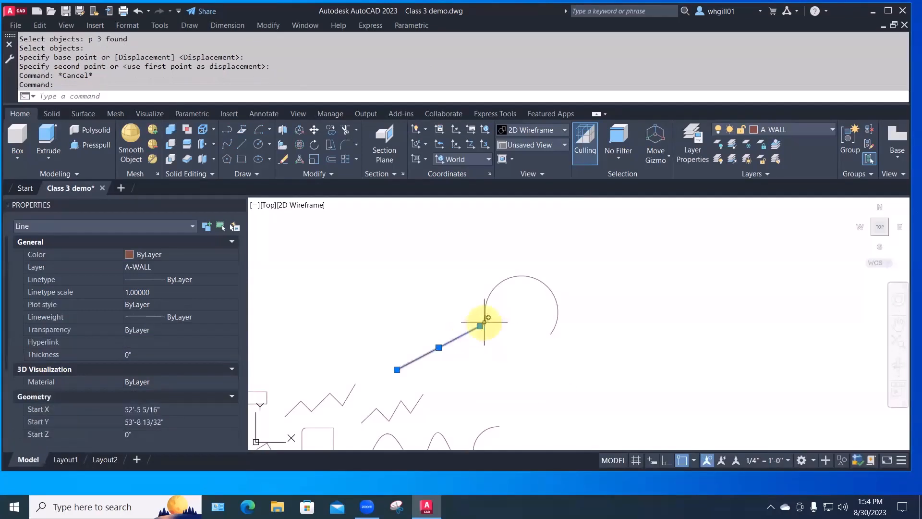
{"action": "key", "text": "Escape"}
{"action": "key", "text": "Escape"}
{"action": "key", "text": "Escape"}
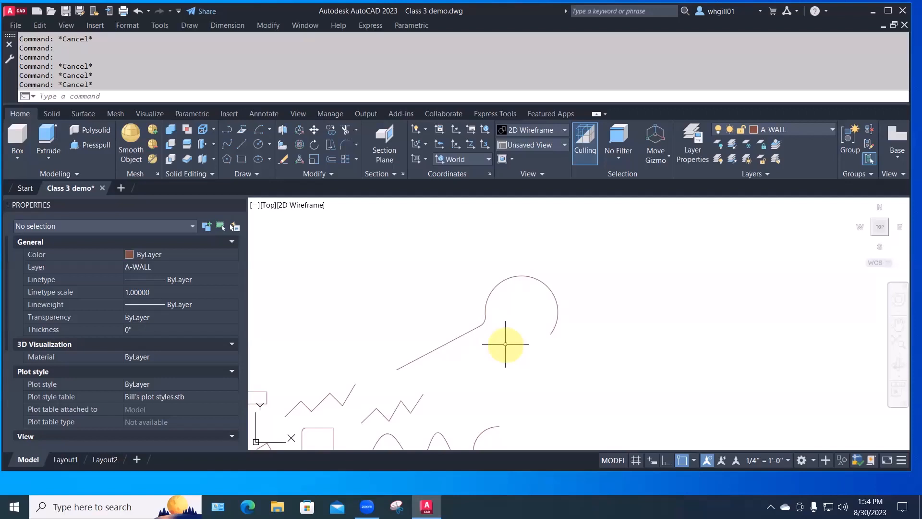
Join the line, the small fillet arc and the large arc into one object with the JOIN command.
{"action": "type", "text": "JOIN"}
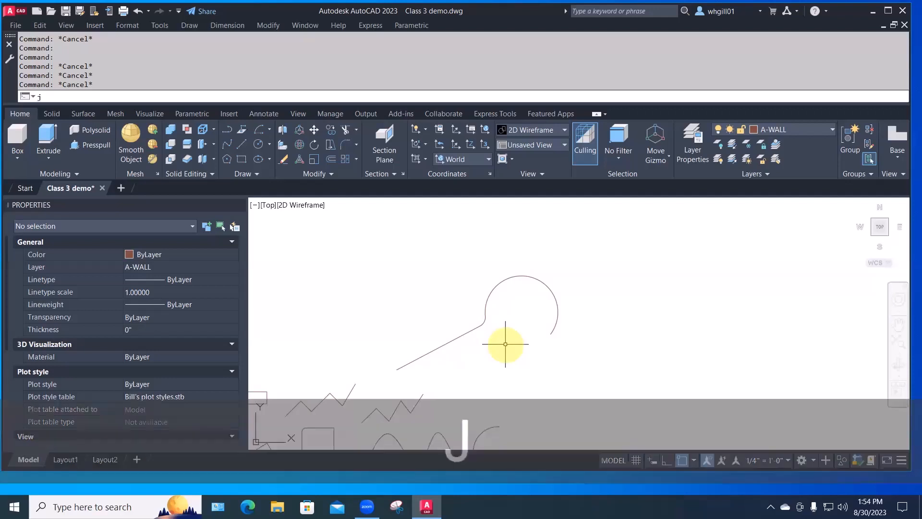
{"action": "key", "text": "Return"}
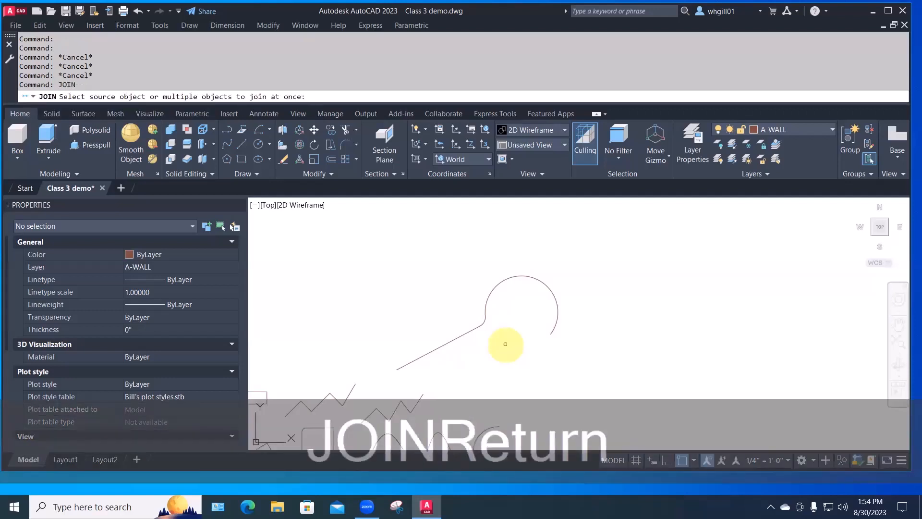
{"action": "left_click", "coordinate": [458, 338]}
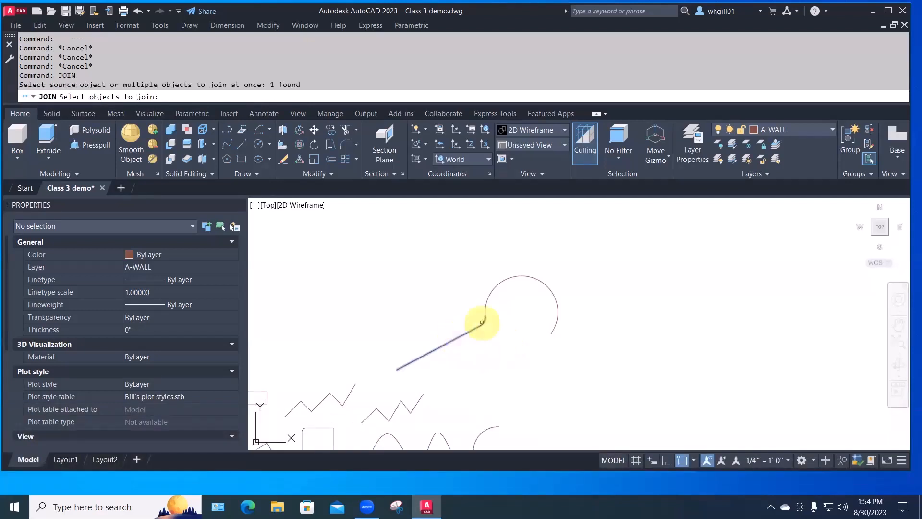
{"action": "left_click", "coordinate": [482, 322]}
{"action": "left_click", "coordinate": [485, 310]}
{"action": "key", "text": "Return"}
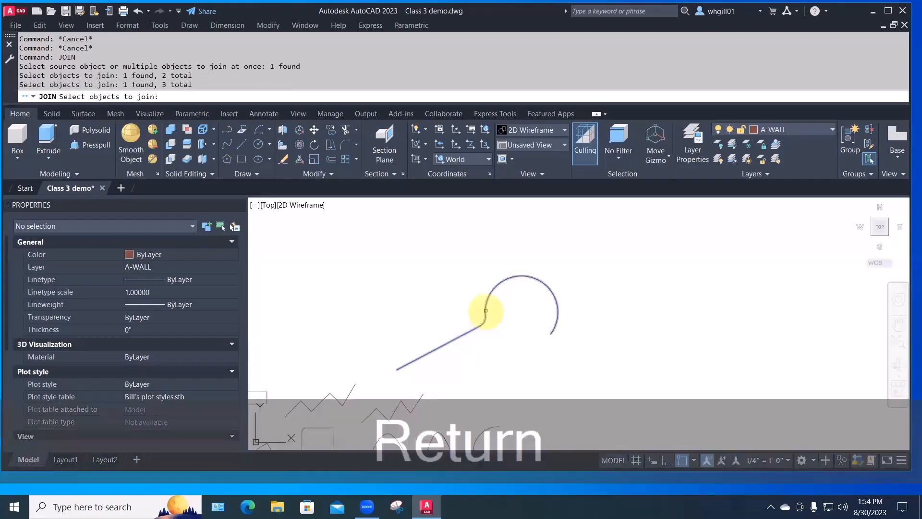
Offset the joined line-and-arc polyline by 2' to both its upper outer side and its lower inner side.
{"action": "left_click", "coordinate": [485, 310]}
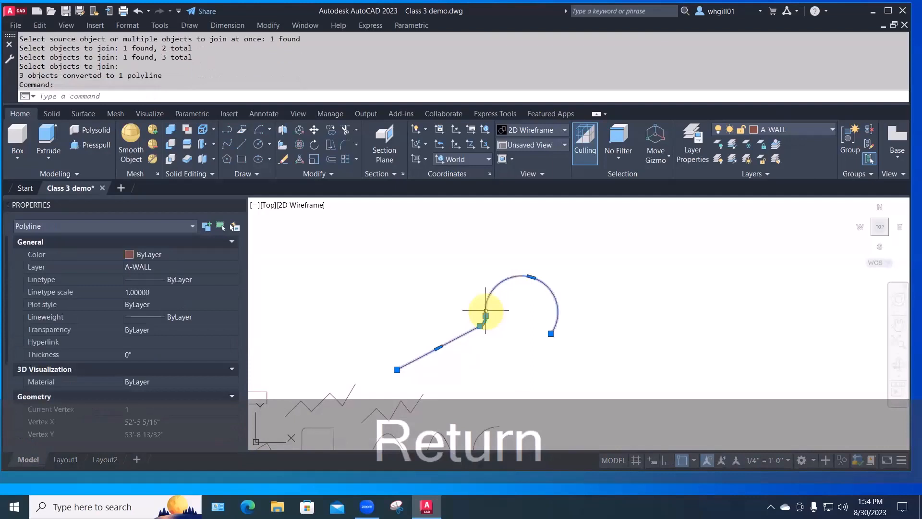
{"action": "key", "text": "Escape"}
{"action": "type", "text": "OF"}
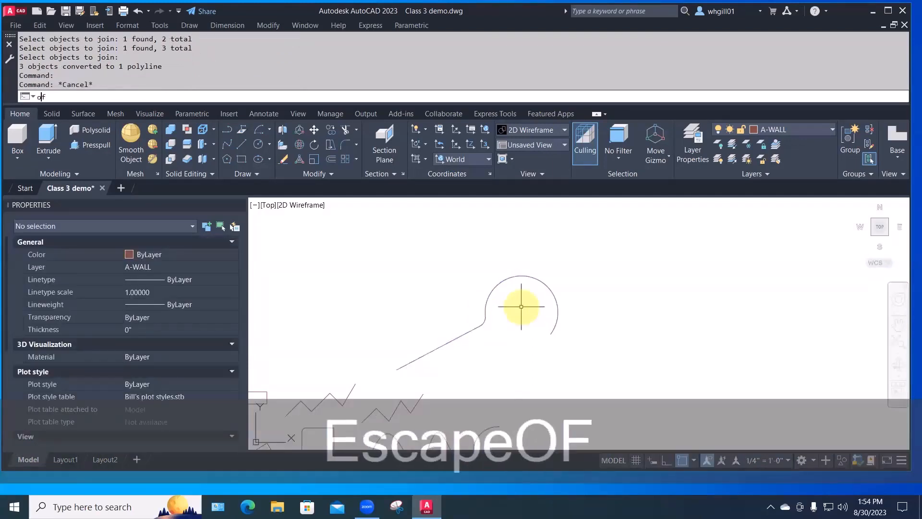
{"action": "key", "text": "Return"}
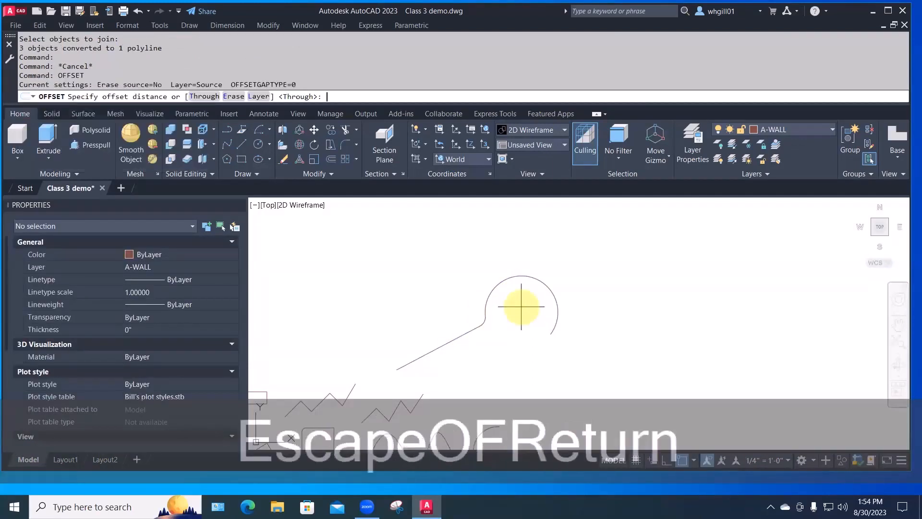
{"action": "type", "text": "2'"}
{"action": "key", "text": "Return"}
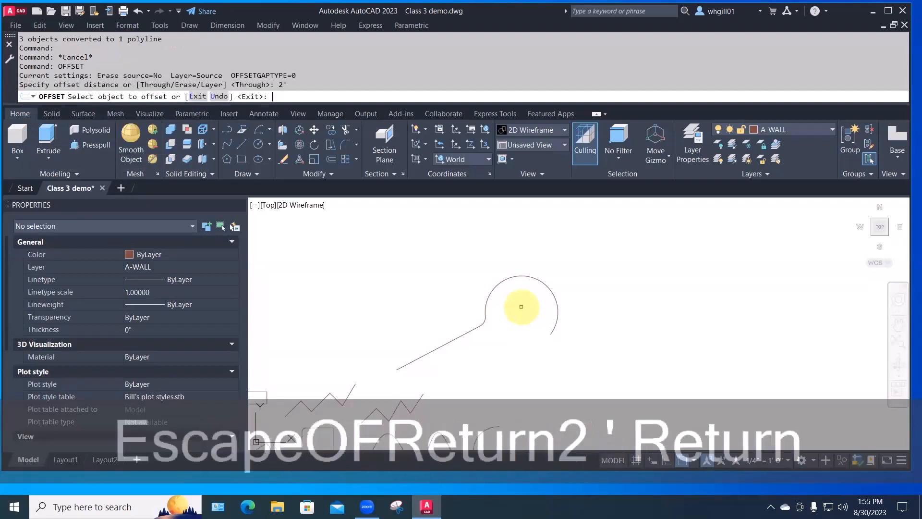
{"action": "left_click", "coordinate": [469, 330]}
{"action": "left_click", "coordinate": [446, 305]}
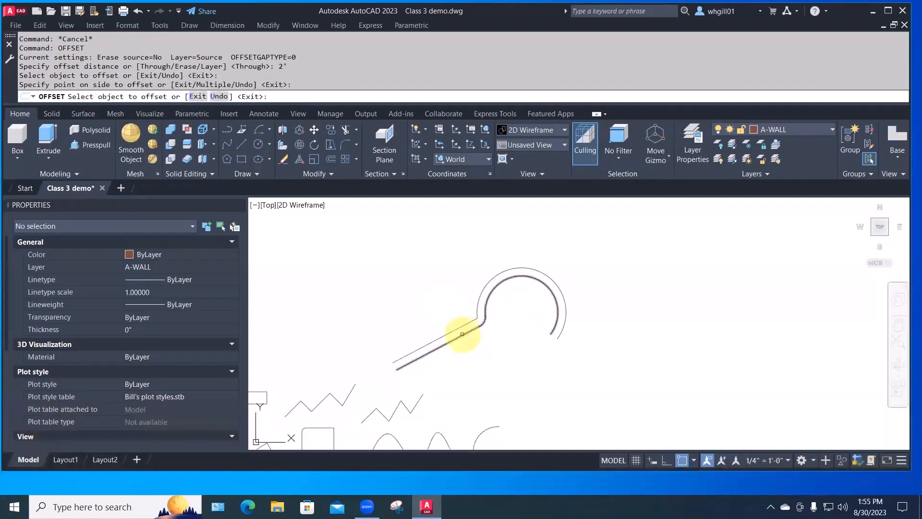
{"action": "left_click", "coordinate": [463, 335]}
{"action": "left_click", "coordinate": [493, 360]}
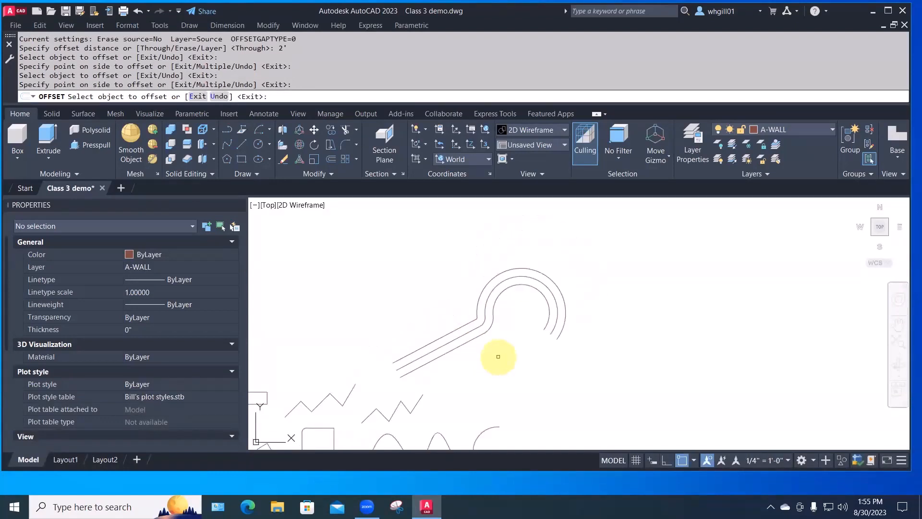
{"action": "scroll", "coordinate": [498, 356], "scroll_direction": "up", "scroll_amount": 2}
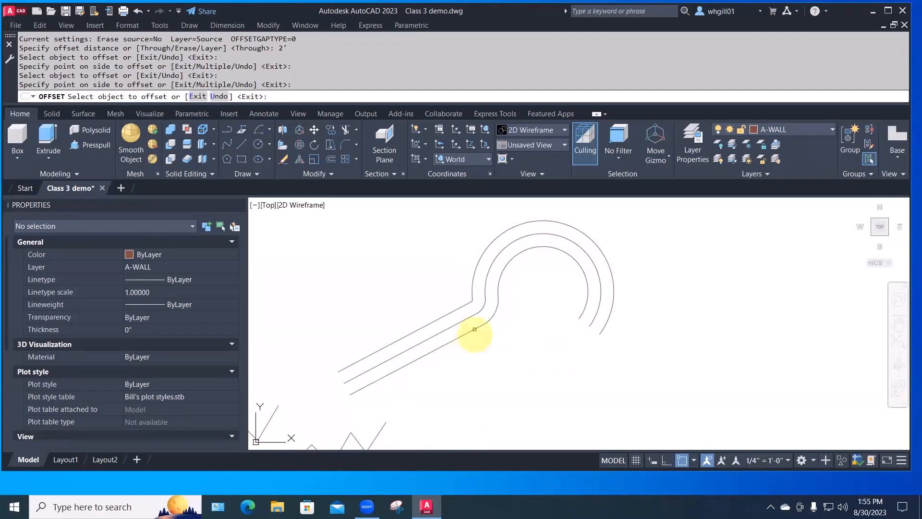
{"action": "left_click", "coordinate": [459, 307]}
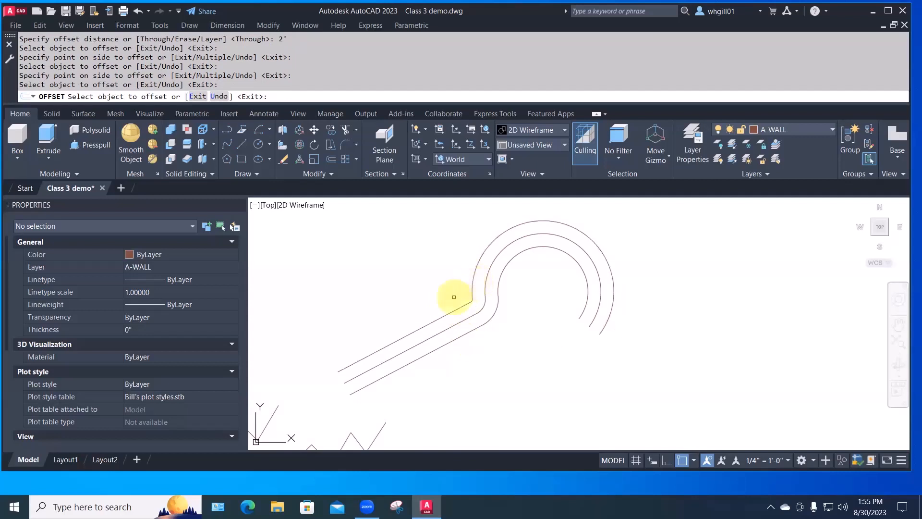
{"action": "key", "text": "Escape"}
Explode the outer offset polyline and select its pieces at the corner individually to check them.
{"action": "type", "text": "EXPLODE"}
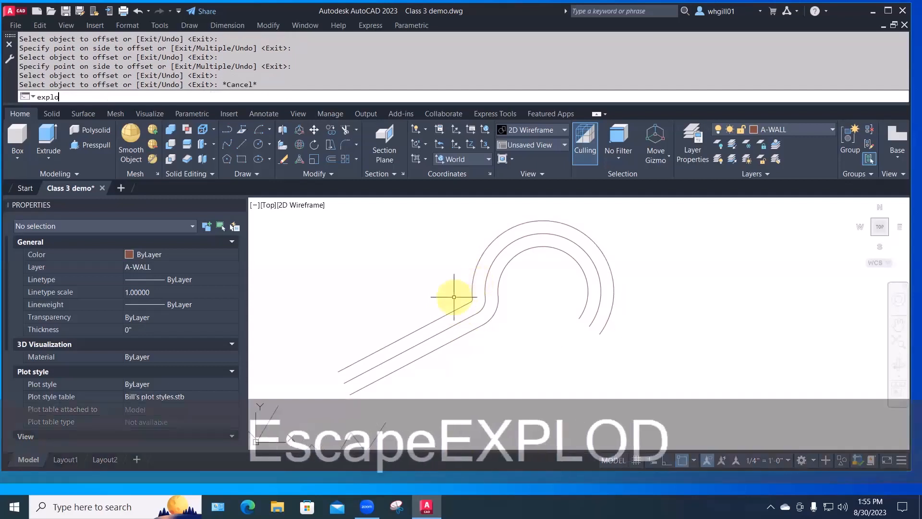
{"action": "key", "text": "Return"}
{"action": "left_click", "coordinate": [459, 307]}
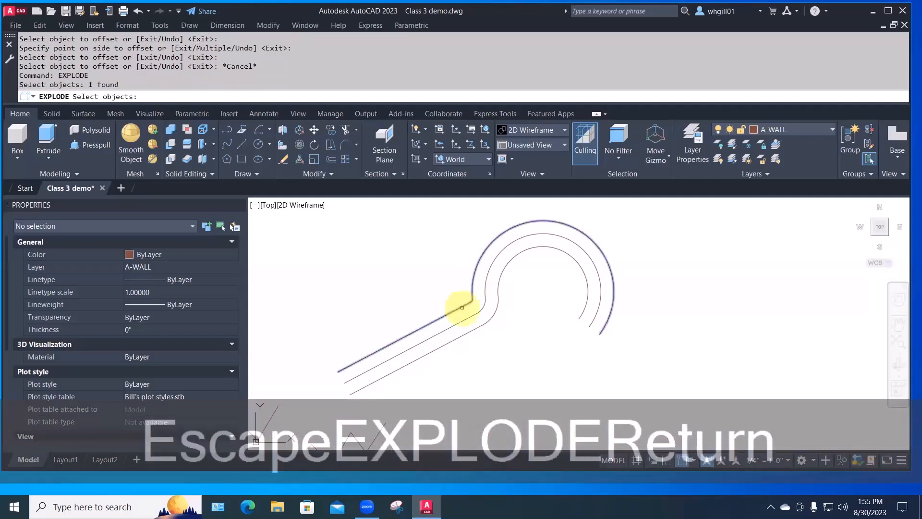
{"action": "key", "text": "space"}
{"action": "left_click", "coordinate": [458, 308]}
{"action": "left_click", "coordinate": [471, 290]}
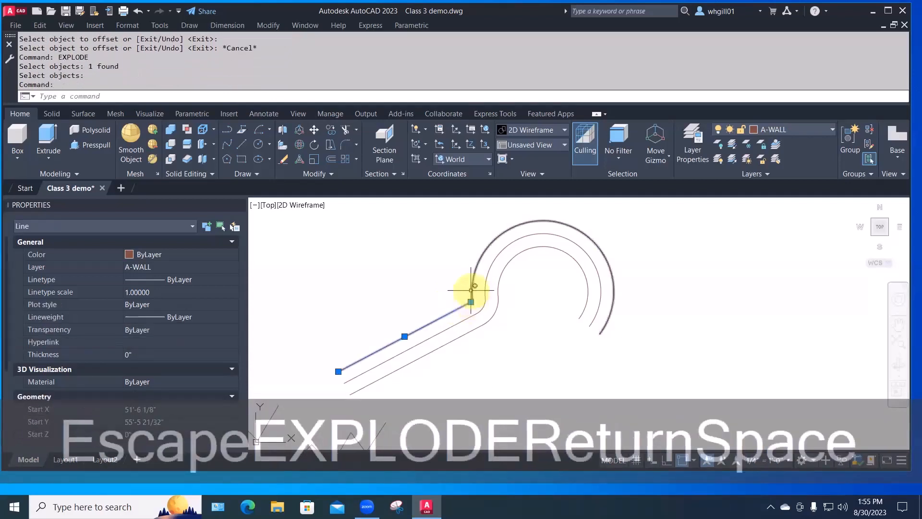
{"action": "key", "text": "Escape"}
{"action": "scroll", "coordinate": [470, 291], "scroll_direction": "up", "scroll_amount": 3}
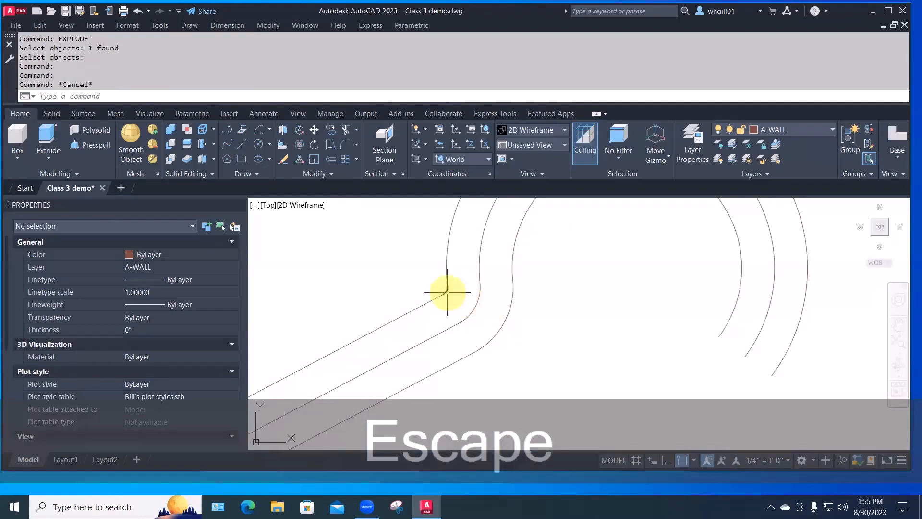
{"action": "left_click", "coordinate": [446, 291]}
{"action": "key", "text": "Escape"}
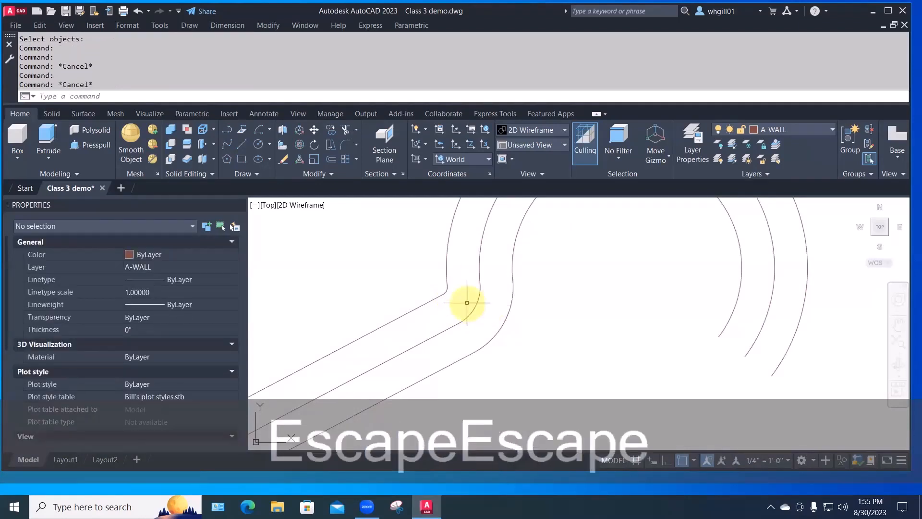
{"action": "scroll", "coordinate": [464, 303], "scroll_direction": "down", "scroll_amount": 5}
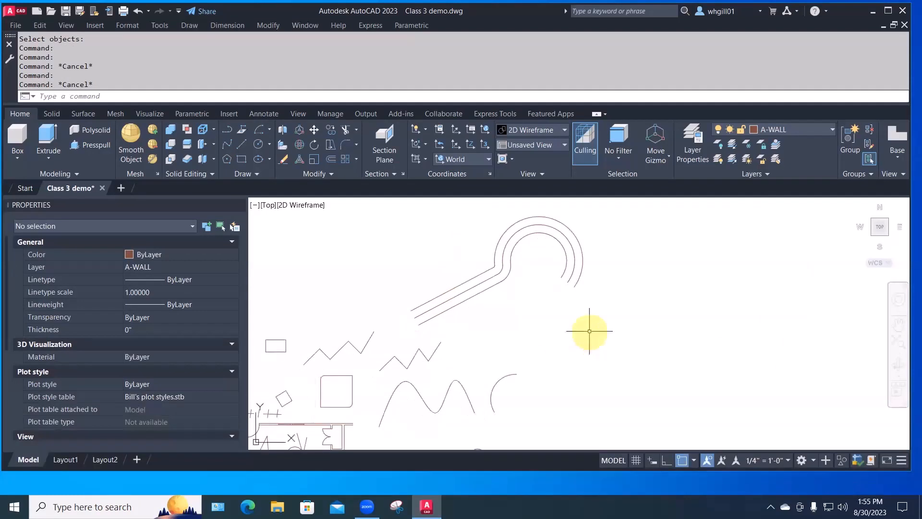
{"action": "middle_click_drag", "start_coordinate": [589, 331], "coordinate": [616, 294]}
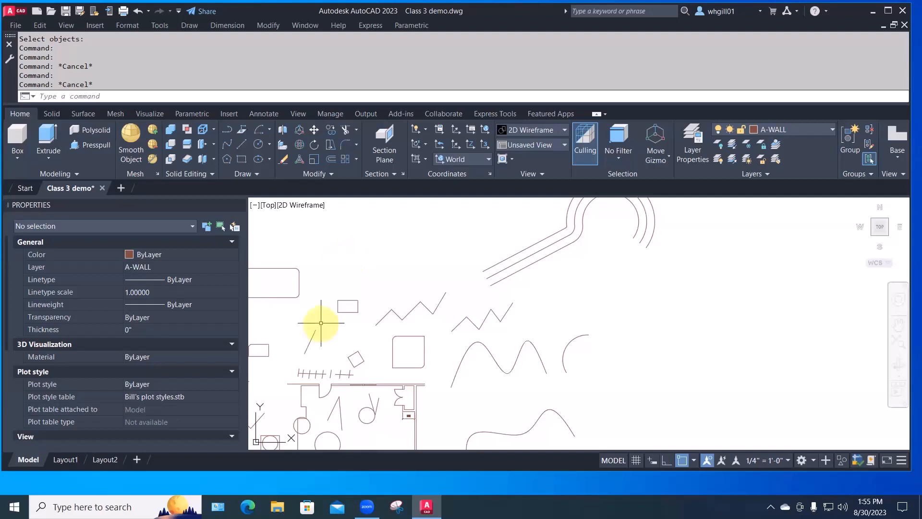
{"action": "type", "text": "s"}
{"action": "key", "text": "space"}
{"action": "left_click", "coordinate": [326, 343]}
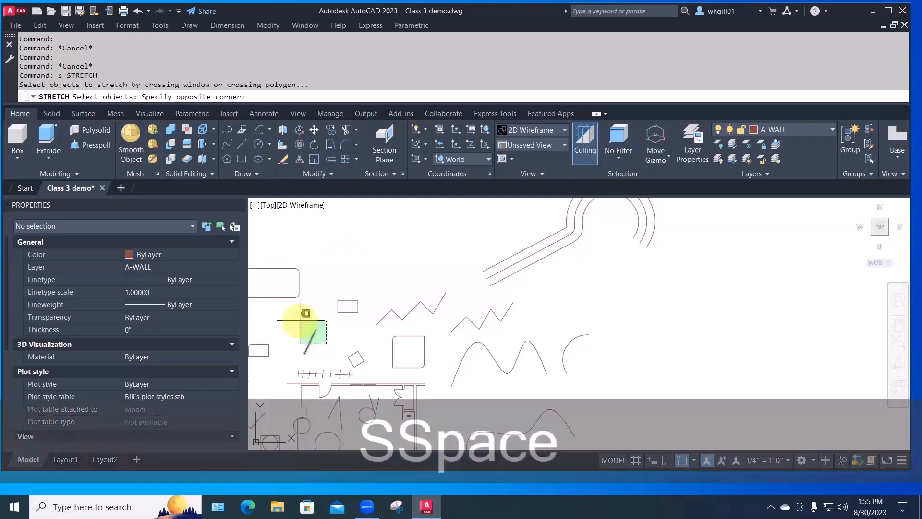
{"action": "left_click", "coordinate": [300, 319]}
{"action": "key", "text": "space"}
{"action": "left_click", "coordinate": [332, 339]}
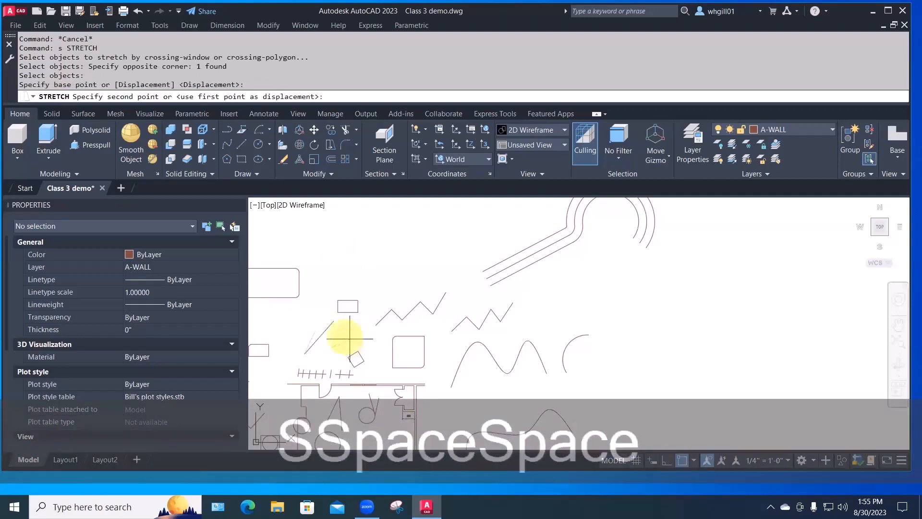
{"action": "key", "text": "Escape"}
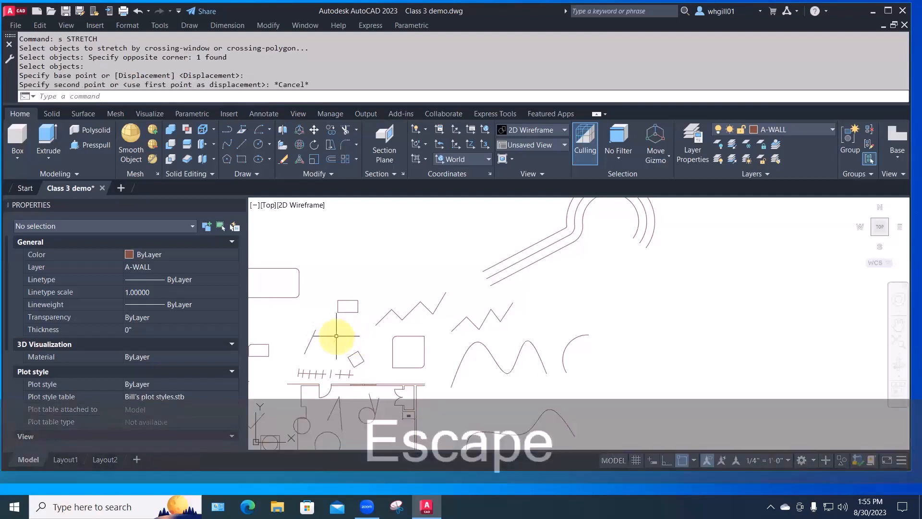
Measure the short slanted line with LENGTHEN, and extend its upper end well past the small rectangle using the Dynamic option.
{"action": "type", "text": "LEN"}
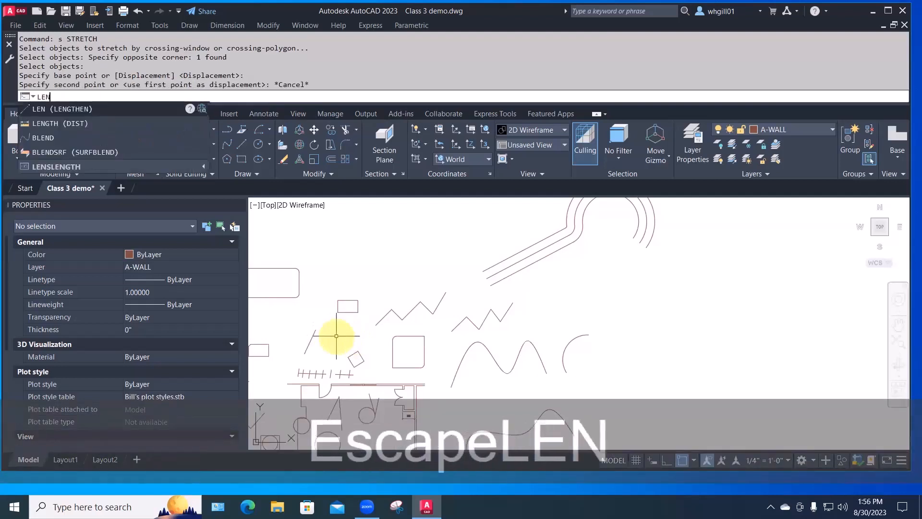
{"action": "type", "text": "GTHEN"}
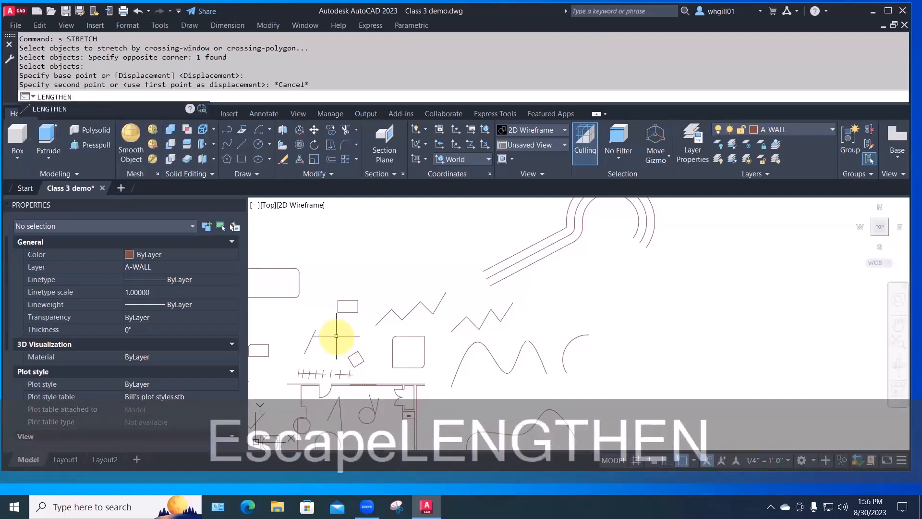
{"action": "key", "text": "Return"}
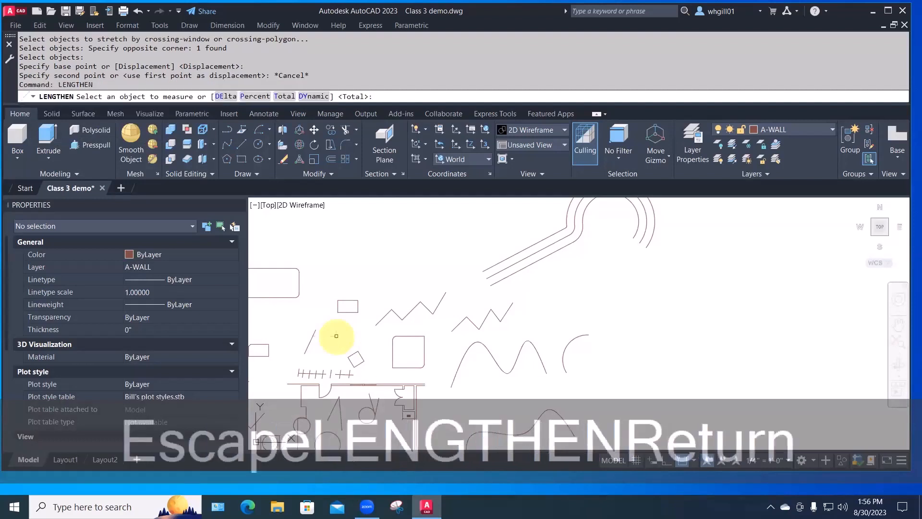
{"action": "left_click", "coordinate": [311, 335]}
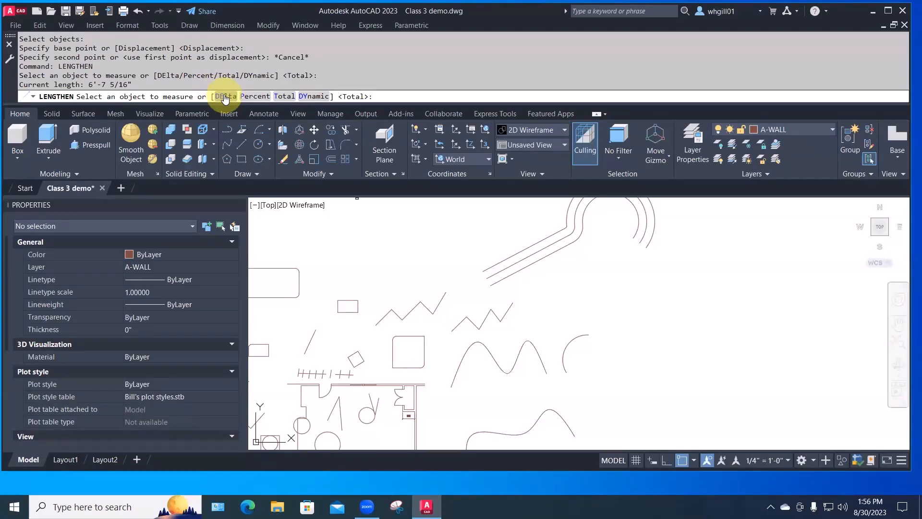
{"action": "left_click", "coordinate": [314, 96]}
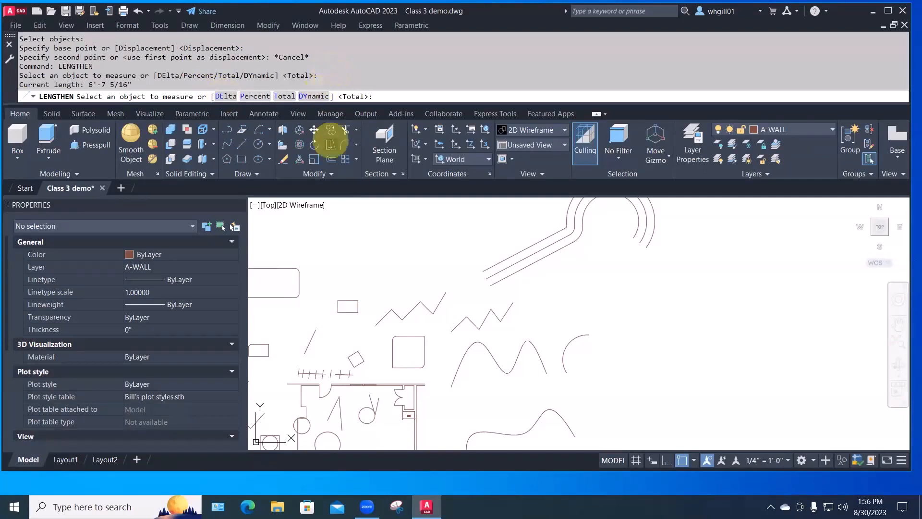
{"action": "left_click", "coordinate": [313, 332]}
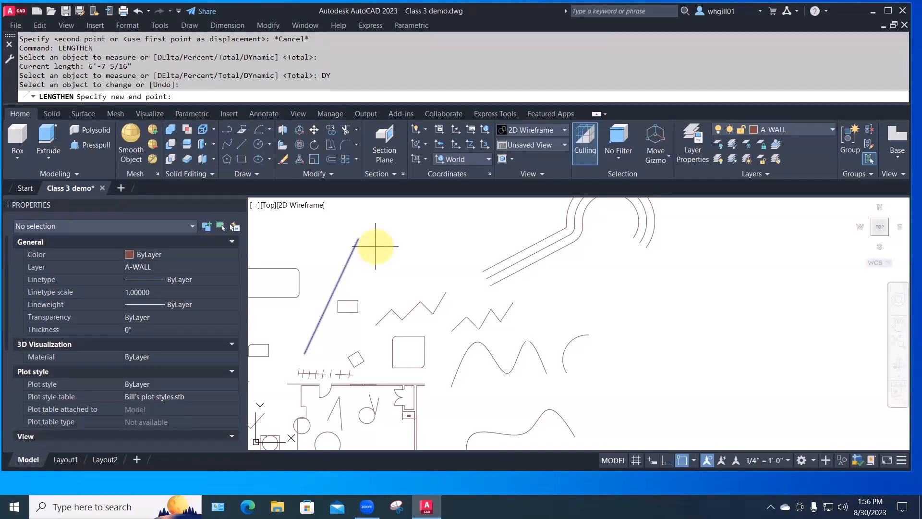
{"action": "left_click", "coordinate": [375, 246]}
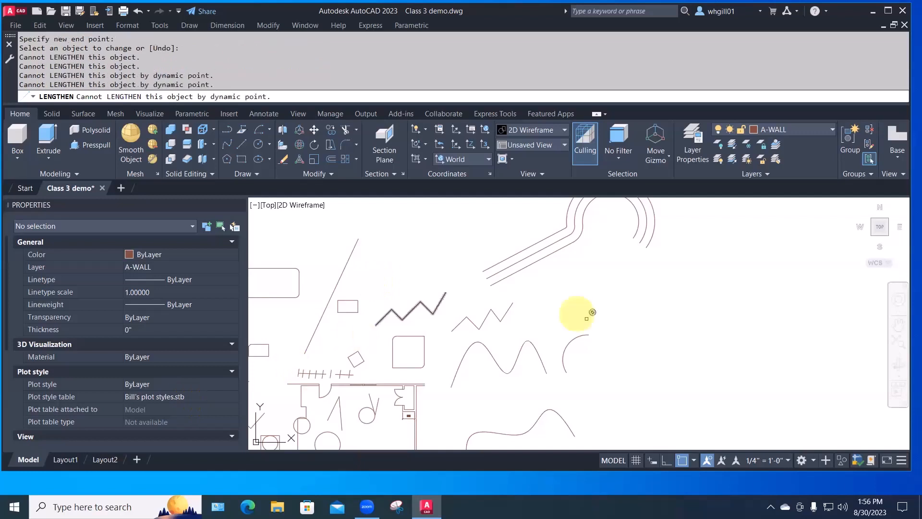
{"action": "middle_click_drag", "start_coordinate": [622, 300], "coordinate": [534, 353]}
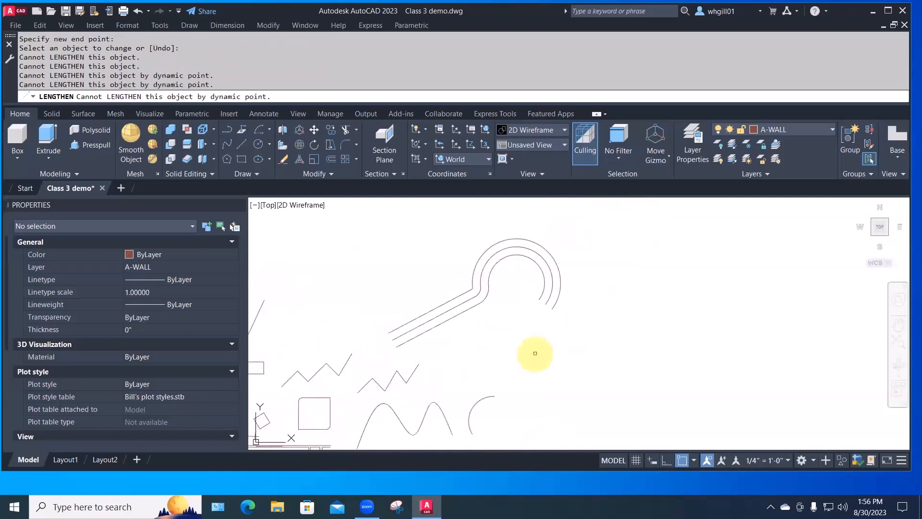
{"action": "key", "text": "F1"}
{"action": "type", "text": "mi"}
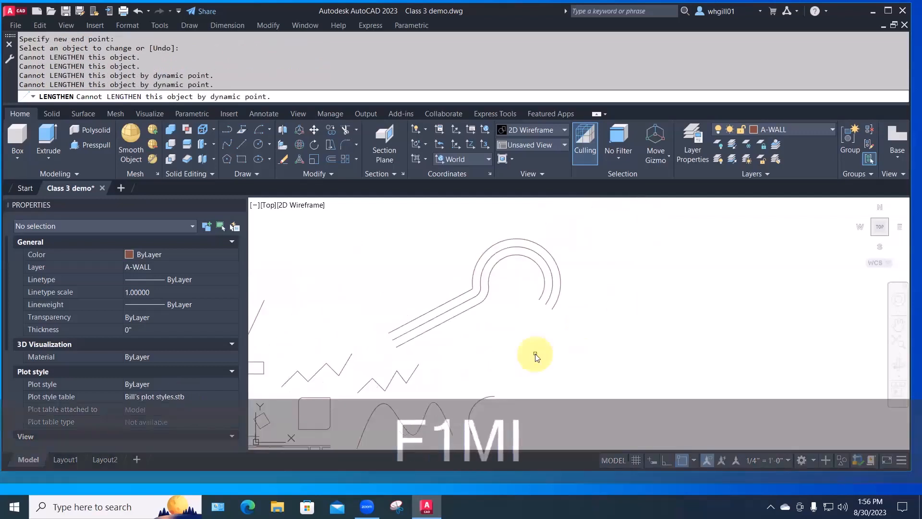
{"action": "key", "text": "Escape"}
{"action": "key", "text": "Escape"}
{"action": "key", "text": "Escape"}
{"action": "key", "text": "Escape"}
Mirror the three parallel line-and-arc outlines about a vertical line to their right with Ortho on, keeping the source objects.
{"action": "type", "text": "mi"}
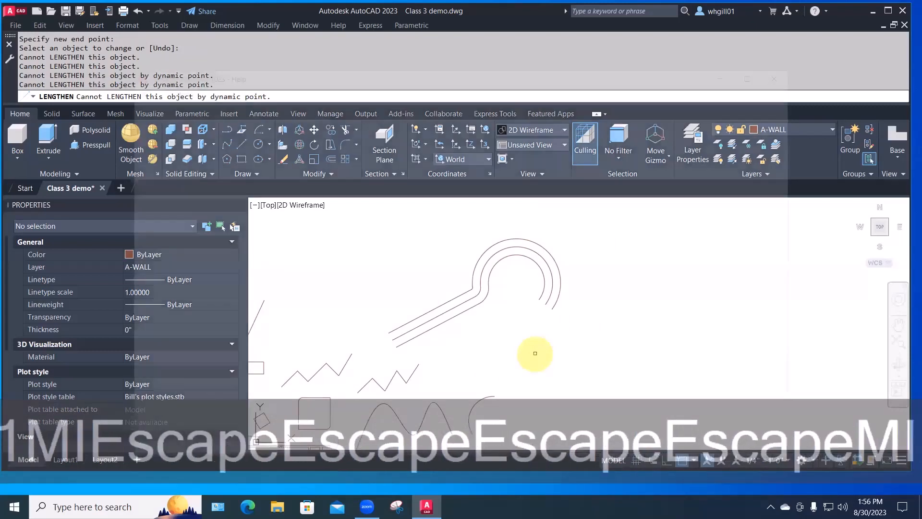
{"action": "type", "text": "rror"}
{"action": "key", "text": "Return"}
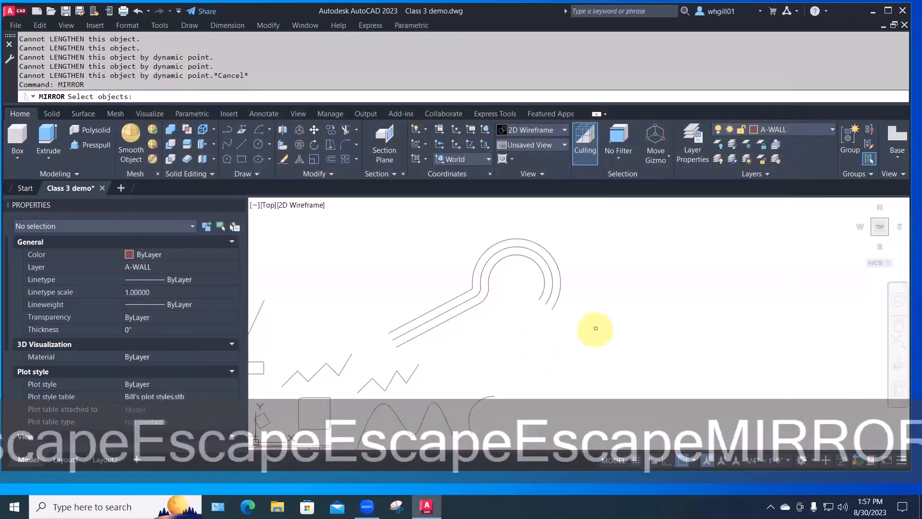
{"action": "left_click", "coordinate": [595, 324]}
{"action": "left_click", "coordinate": [451, 238]}
{"action": "key", "text": "space"}
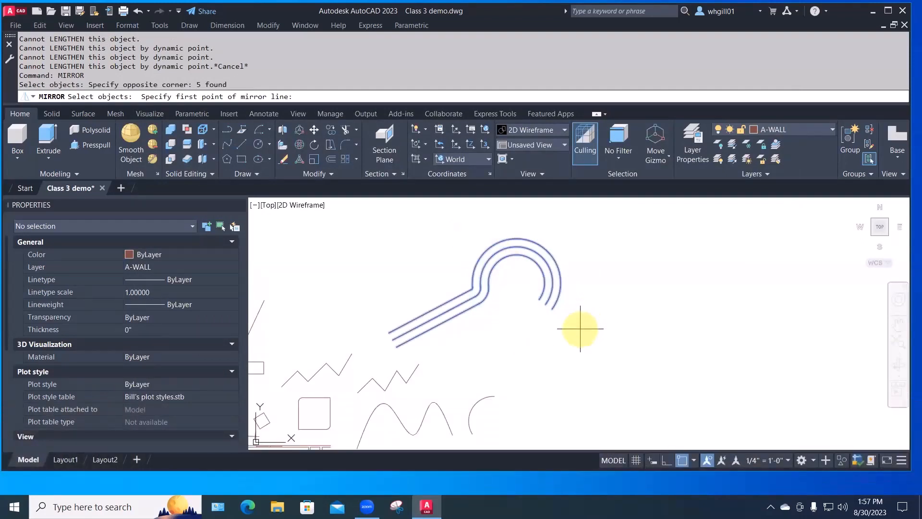
{"action": "left_click", "coordinate": [582, 338]}
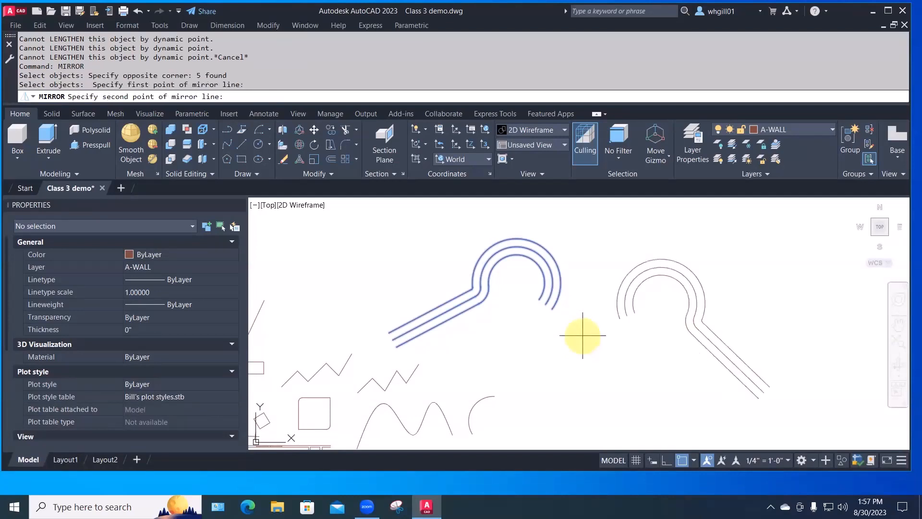
{"action": "key", "text": "F8"}
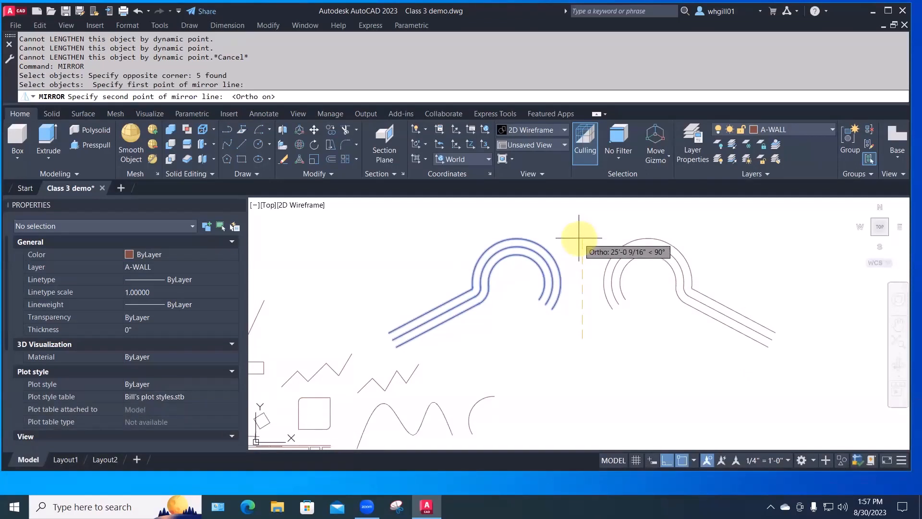
{"action": "left_click", "coordinate": [579, 238]}
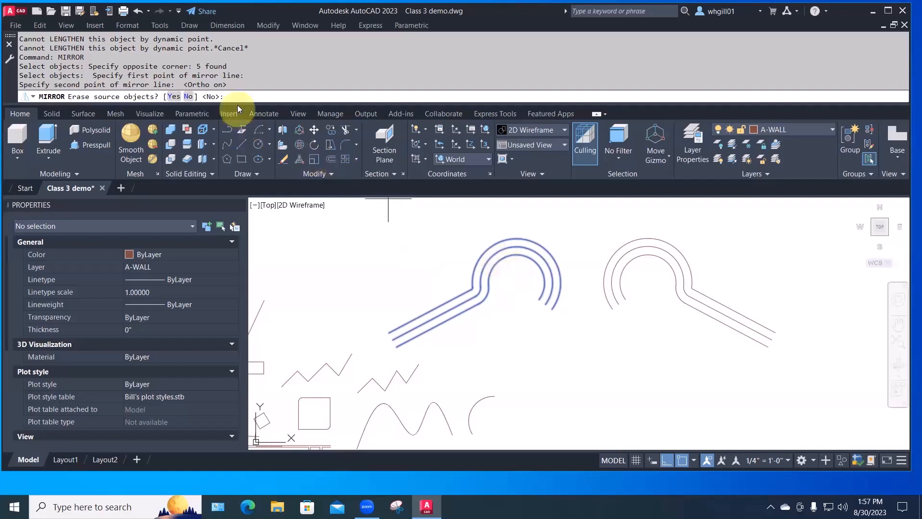
{"action": "type", "text": "n"}
{"action": "key", "text": "Return"}
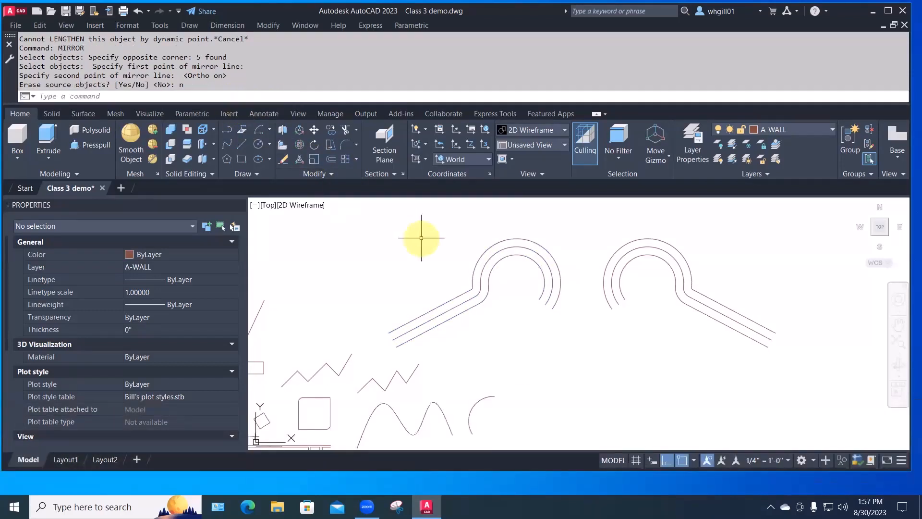
{"action": "scroll", "coordinate": [431, 254], "scroll_direction": "down", "scroll_amount": 4}
{"action": "middle_click_drag", "start_coordinate": [432, 253], "coordinate": [469, 315]}
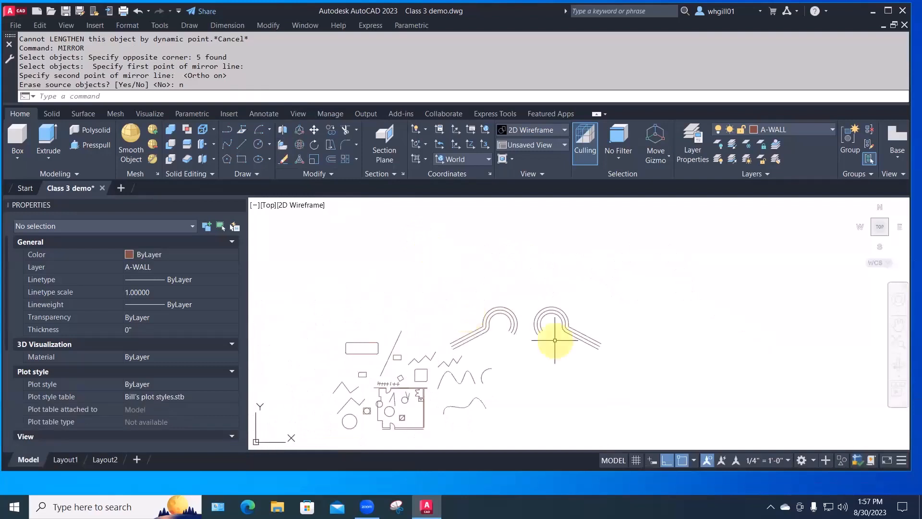
Try to mirror both sets of line-and-arc outlines about a horizontal line just above them.
{"action": "left_click", "coordinate": [623, 341]}
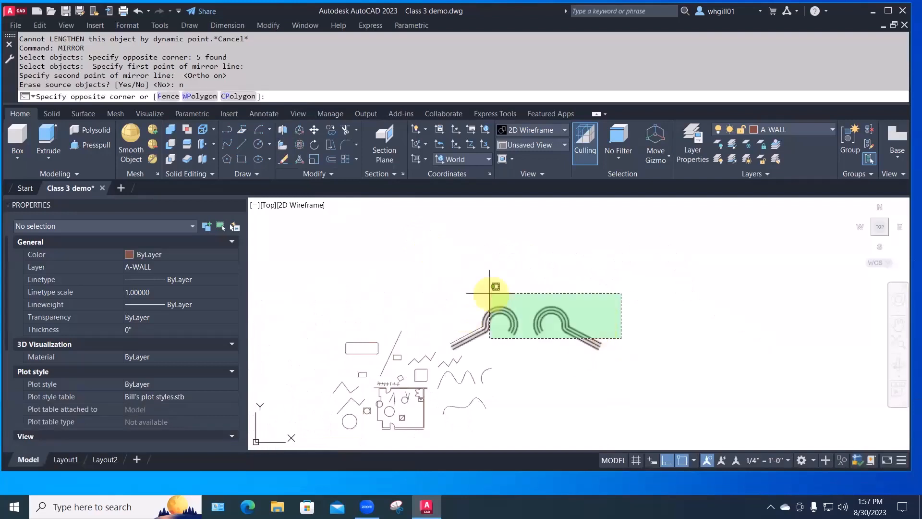
{"action": "left_click", "coordinate": [473, 294]}
{"action": "type", "text": "MIRROR"}
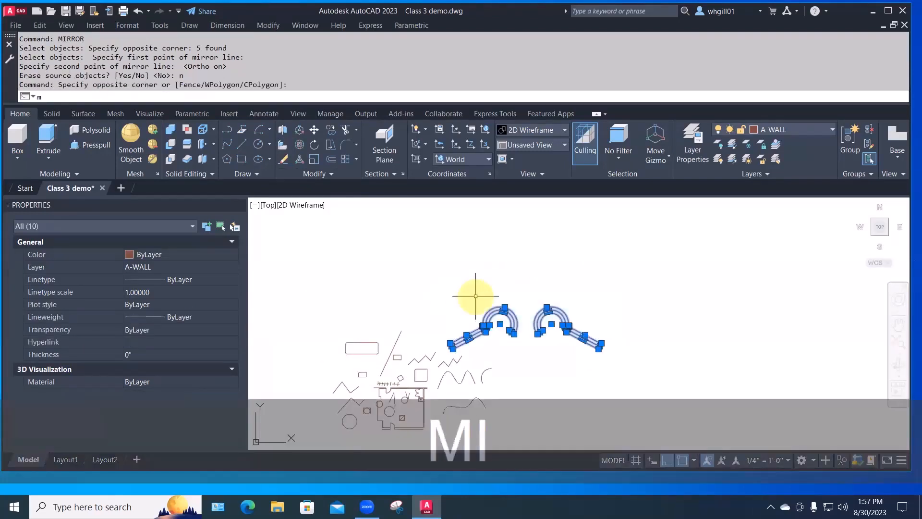
{"action": "key", "text": "Return"}
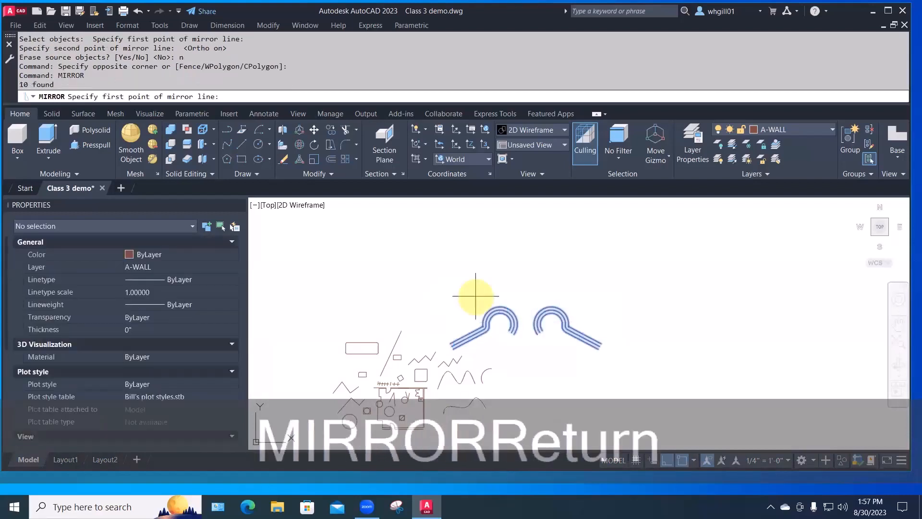
{"action": "left_click", "coordinate": [475, 296]}
{"action": "left_click", "coordinate": [606, 304]}
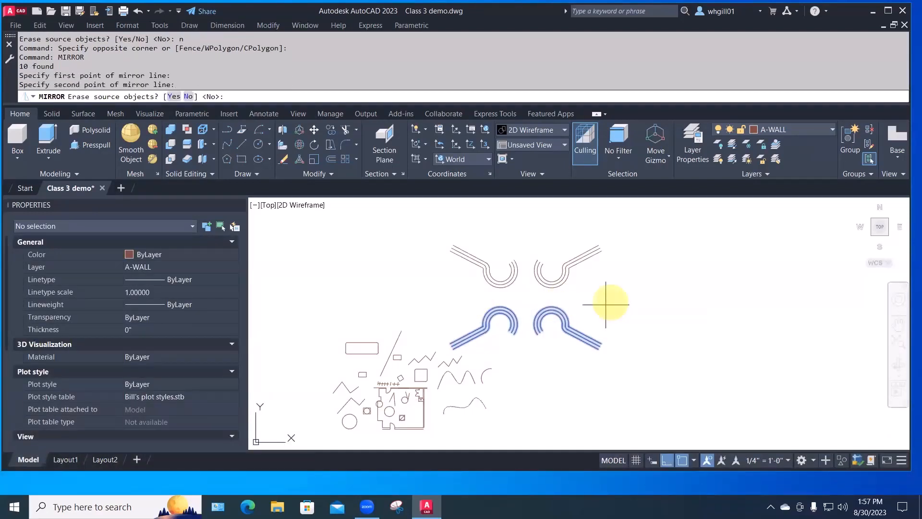
{"action": "key", "text": "Escape"}
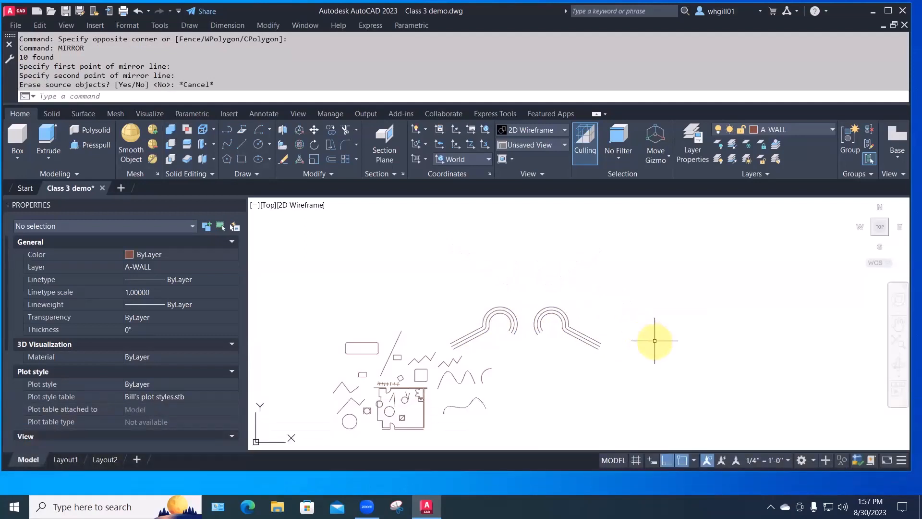
{"action": "type", "text": "m"}
{"action": "key", "text": "space"}
{"action": "left_click", "coordinate": [643, 350]}
{"action": "left_click", "coordinate": [449, 271]}
{"action": "key", "text": "space"}
{"action": "left_click", "coordinate": [462, 296]}
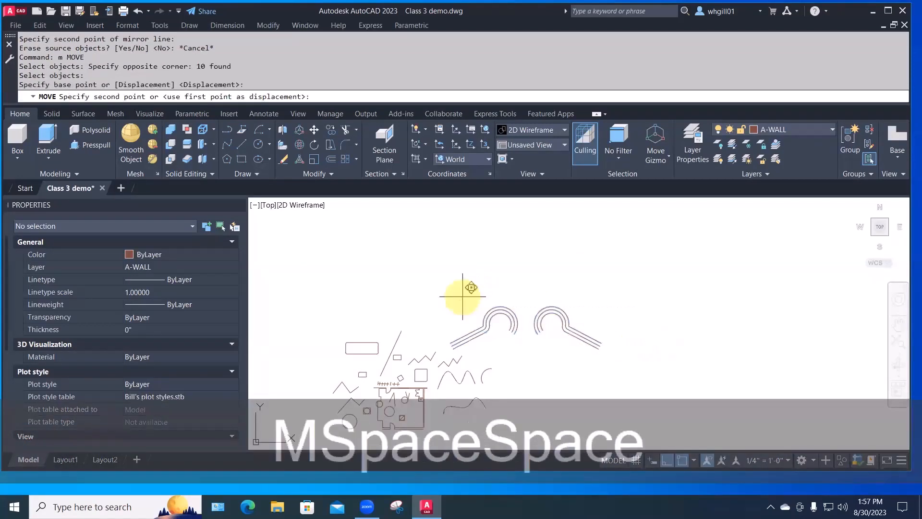
{"action": "key", "text": "Escape"}
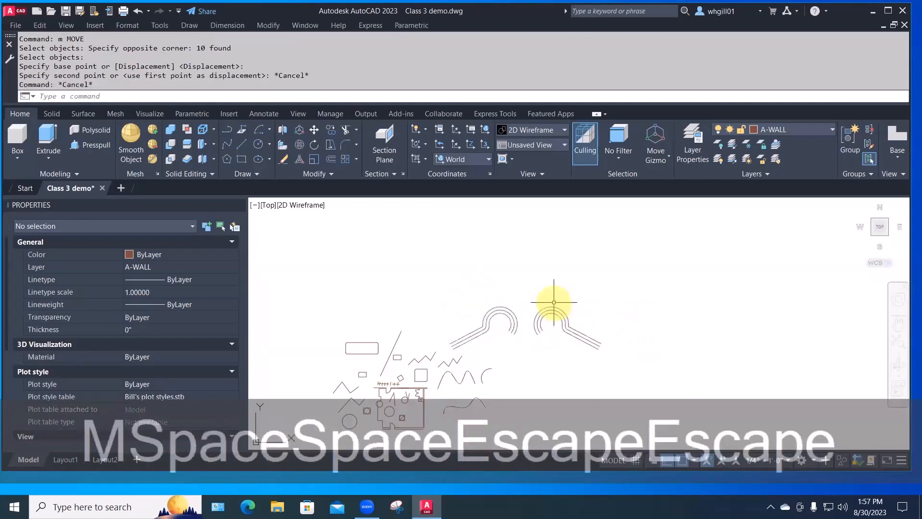
Mirror the two facing sets of line-and-arc outlines upward about a horizontal line above them, keeping the source objects.
{"action": "type", "text": "MI"}
{"action": "key", "text": "Return"}
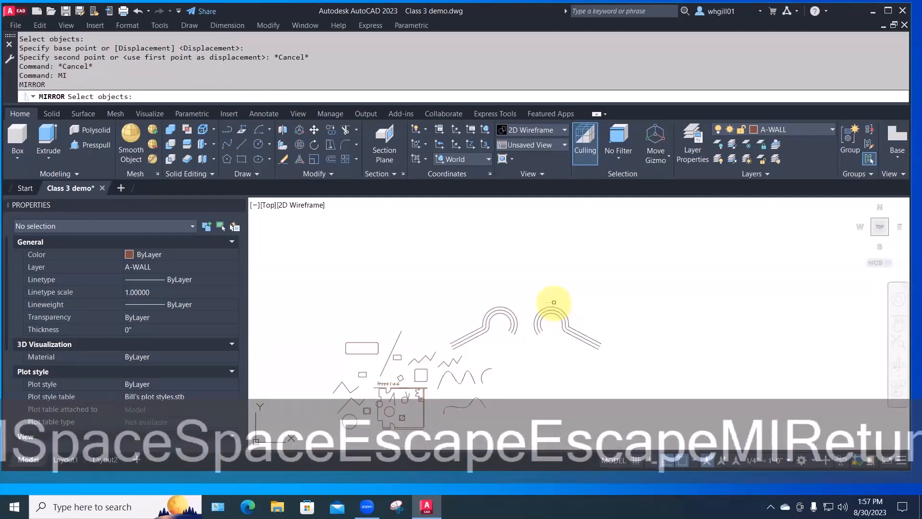
{"action": "left_click", "coordinate": [586, 326]}
{"action": "left_click", "coordinate": [453, 301]}
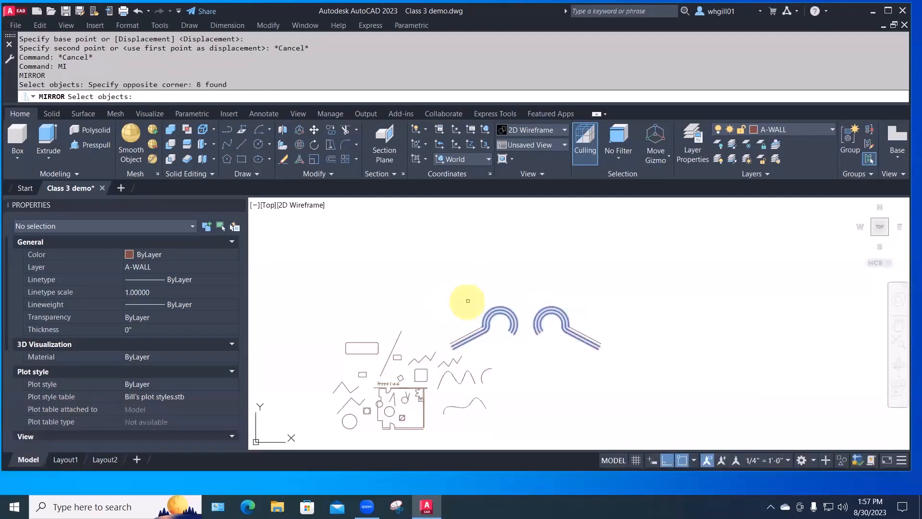
{"action": "key", "text": "space"}
{"action": "left_click", "coordinate": [469, 298]}
{"action": "left_click", "coordinate": [605, 311]}
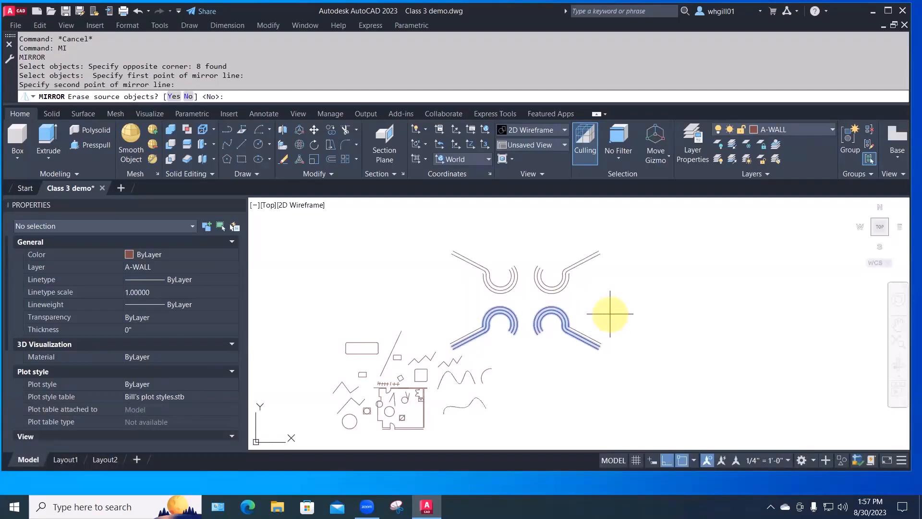
{"action": "type", "text": "n"}
{"action": "key", "text": "Return"}
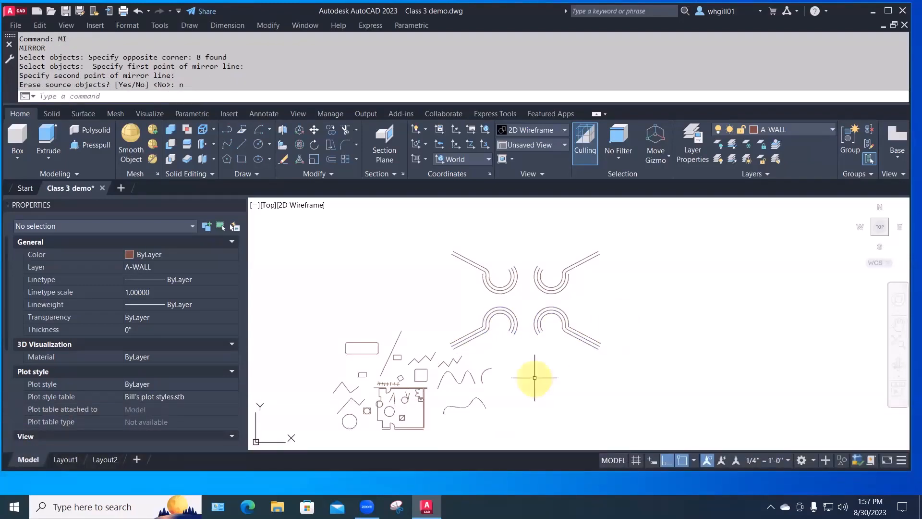
Draw a small, nearly square rectangle in the empty area to the right of the mirrored outlines.
{"action": "middle_click_drag", "start_coordinate": [595, 354], "coordinate": [537, 365]}
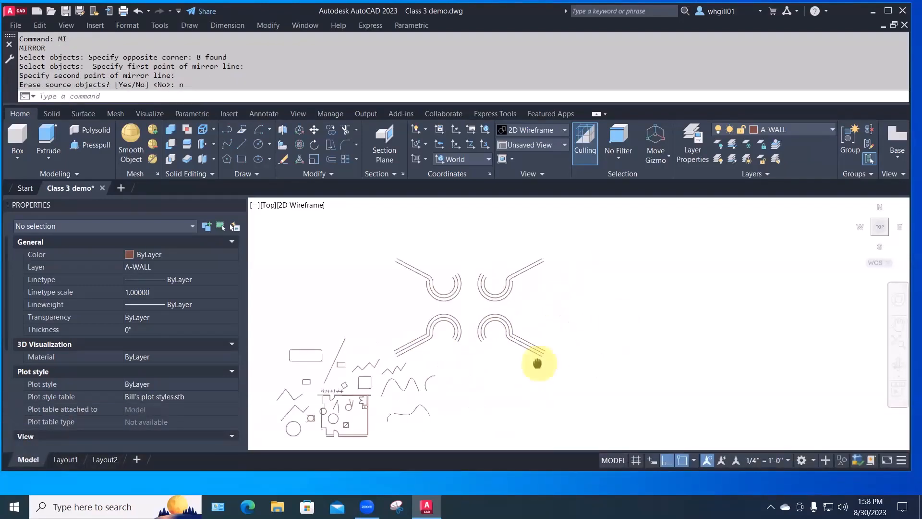
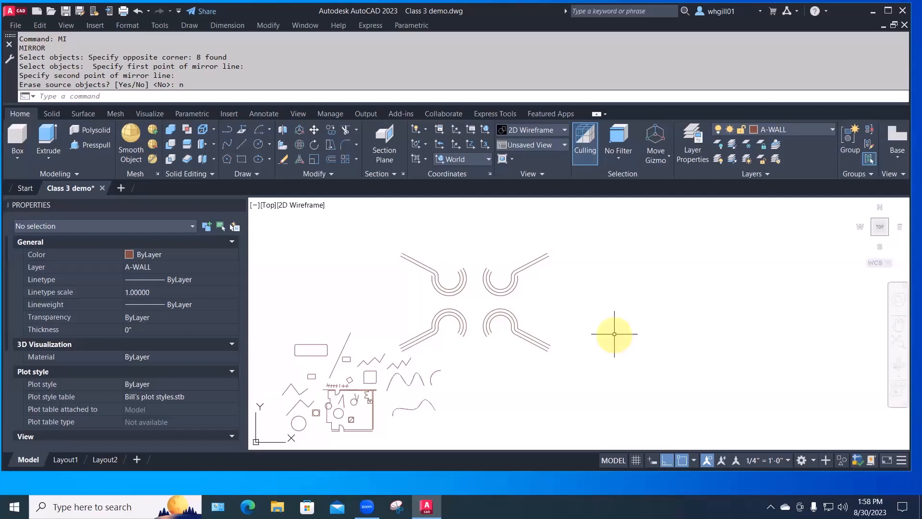
{"action": "type", "text": "rec"}
{"action": "key", "text": "Return"}
{"action": "left_click", "coordinate": [541, 324]}
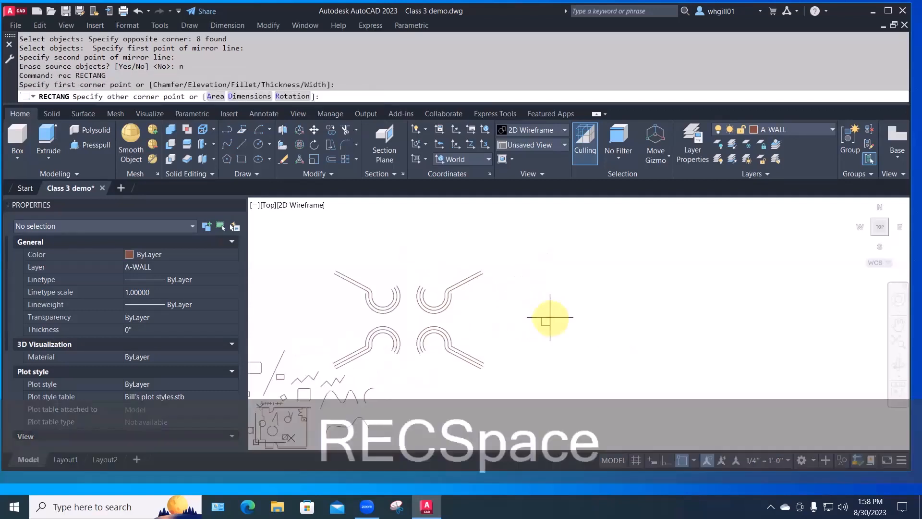
{"action": "left_click", "coordinate": [550, 317]}
Create an associative rectangular array from the small rectangle.
{"action": "scroll", "coordinate": [549, 316], "scroll_direction": "up", "scroll_amount": 6}
{"action": "middle_click_drag", "start_coordinate": [564, 349], "coordinate": [519, 394]}
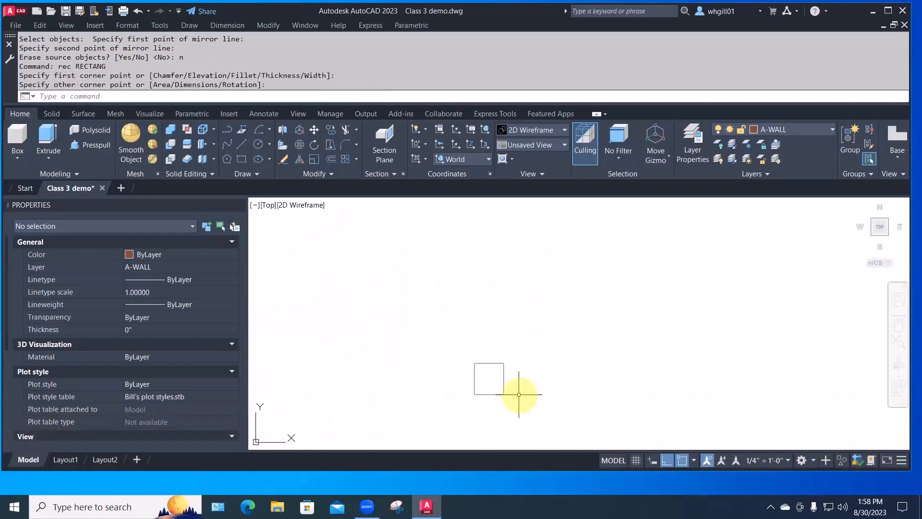
{"action": "left_click", "coordinate": [196, 28]}
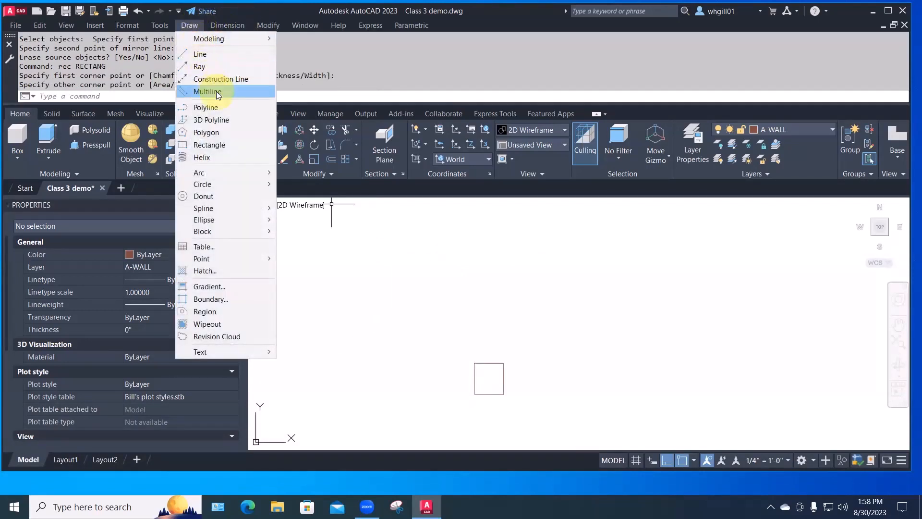
{"action": "mouse_move", "coordinate": [265, 25]}
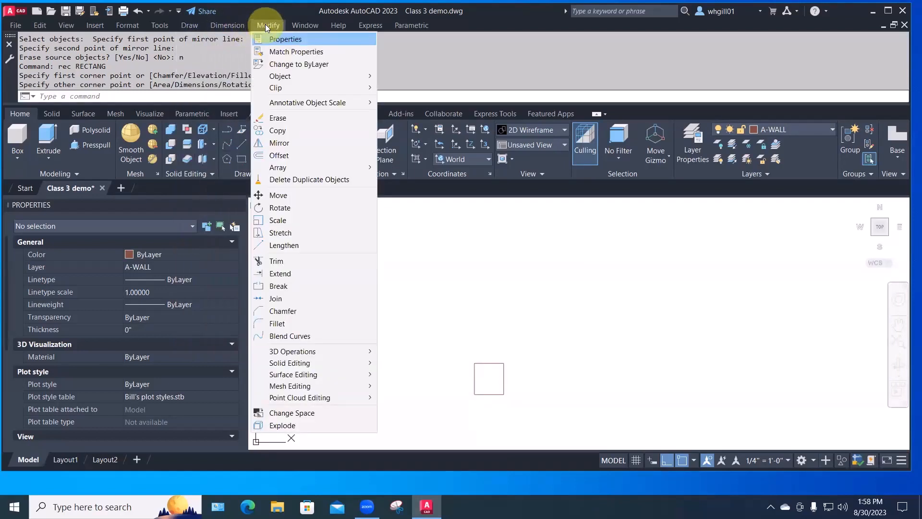
{"action": "mouse_move", "coordinate": [282, 169]}
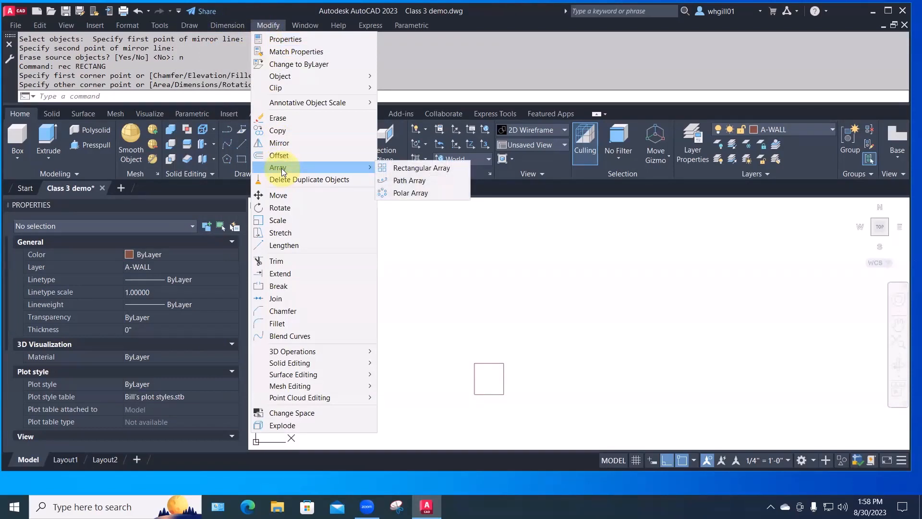
{"action": "left_click", "coordinate": [418, 169]}
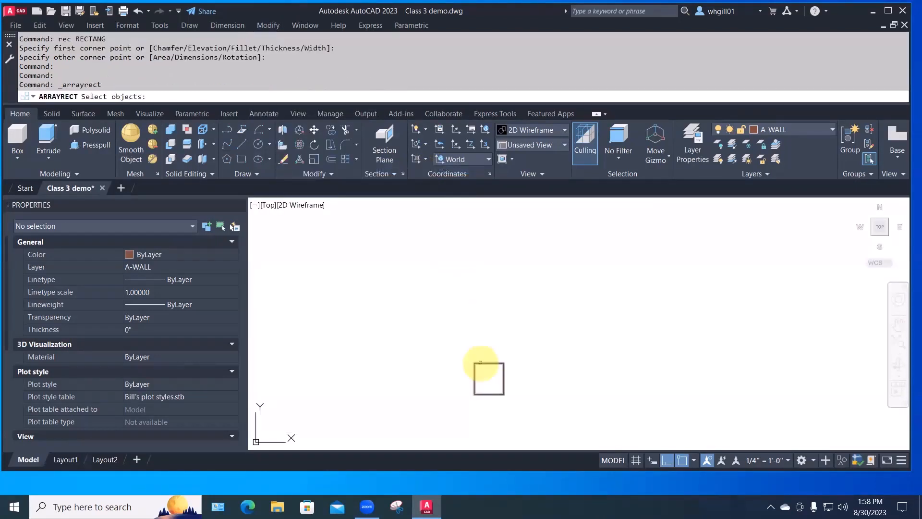
{"action": "left_click", "coordinate": [480, 362]}
{"action": "key", "text": "space"}
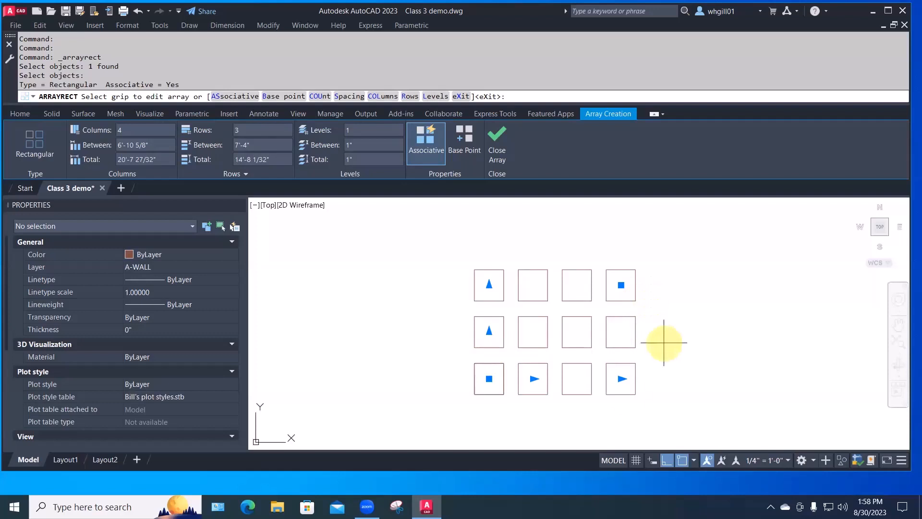
Increase the array to 6 columns and 4 rows.
{"action": "left_click", "coordinate": [620, 379]}
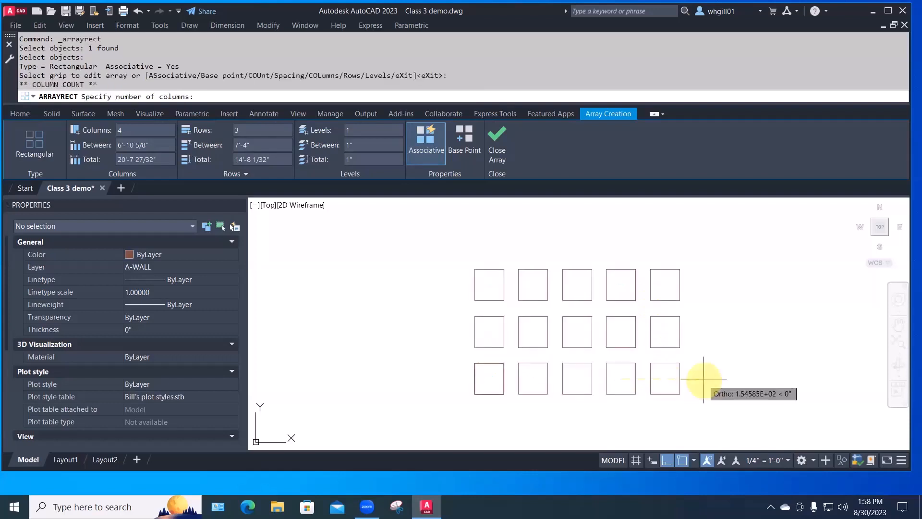
{"action": "left_click", "coordinate": [751, 375]}
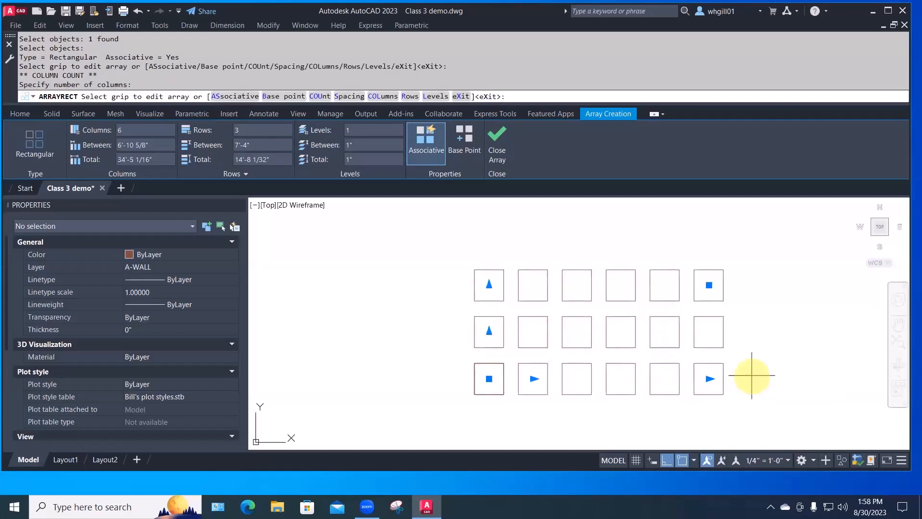
{"action": "left_click", "coordinate": [708, 285]}
{"action": "left_click", "coordinate": [710, 218]}
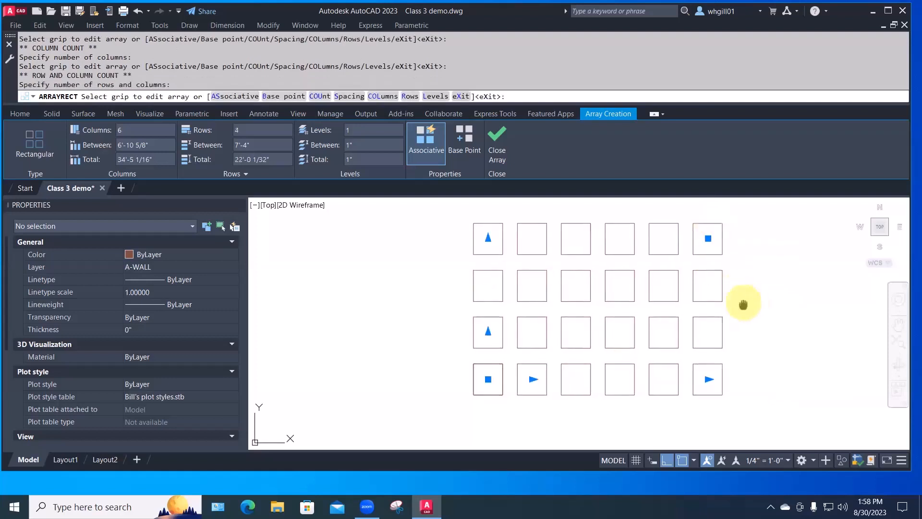
Widen the array spacing to about 13'-1" between columns and about 11'-11" between rows, and finish the array.
{"action": "middle_click_drag", "start_coordinate": [741, 304], "coordinate": [586, 312]}
{"action": "left_click", "coordinate": [383, 388]}
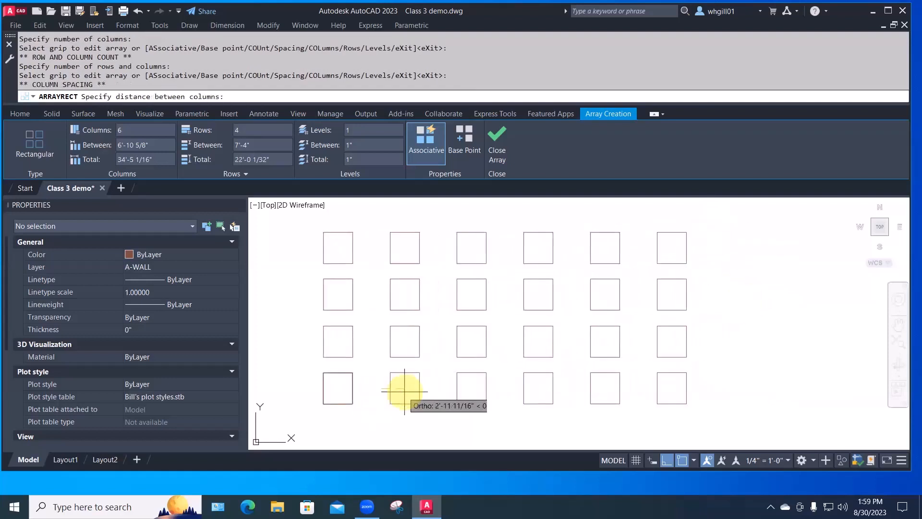
{"action": "left_click", "coordinate": [422, 392]}
{"action": "left_click", "coordinate": [338, 339]}
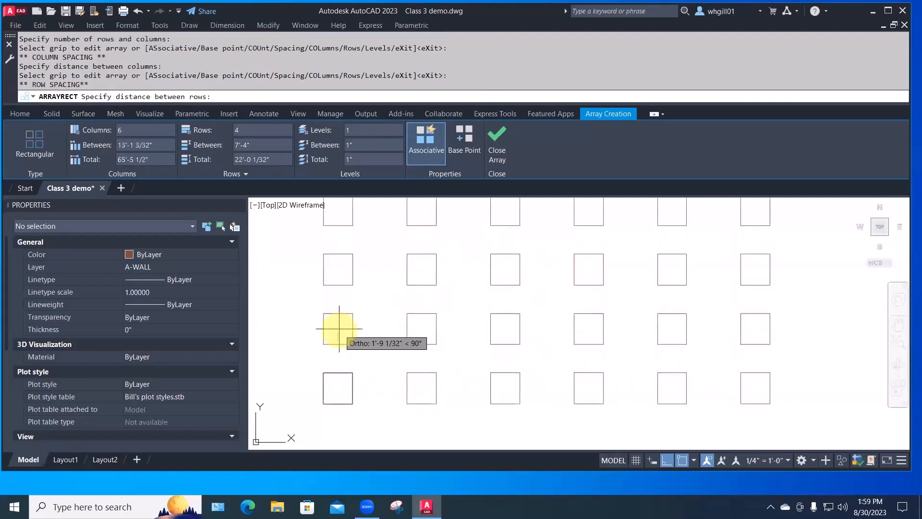
{"action": "left_click", "coordinate": [336, 312]}
{"action": "scroll", "coordinate": [389, 330], "scroll_direction": "down", "scroll_amount": 2}
{"action": "scroll", "coordinate": [392, 333], "scroll_direction": "down", "scroll_amount": 2}
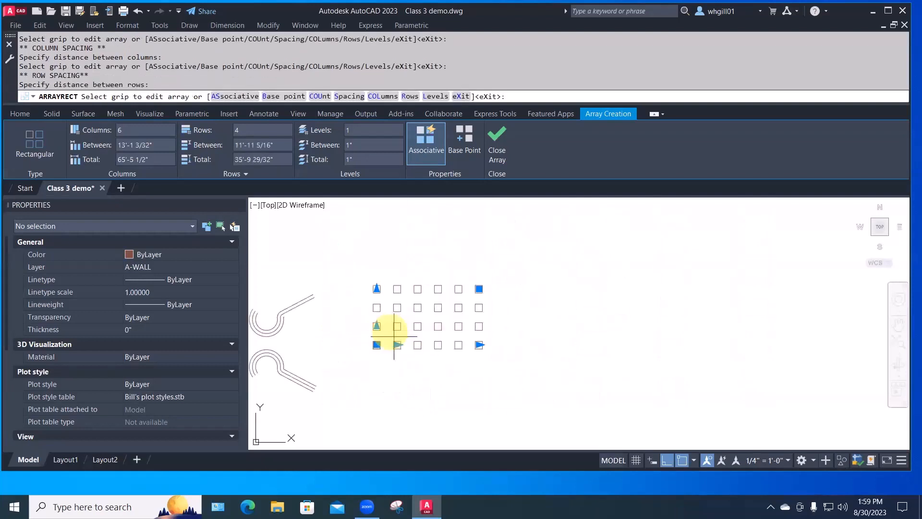
{"action": "middle_click_drag", "start_coordinate": [488, 394], "coordinate": [503, 421]}
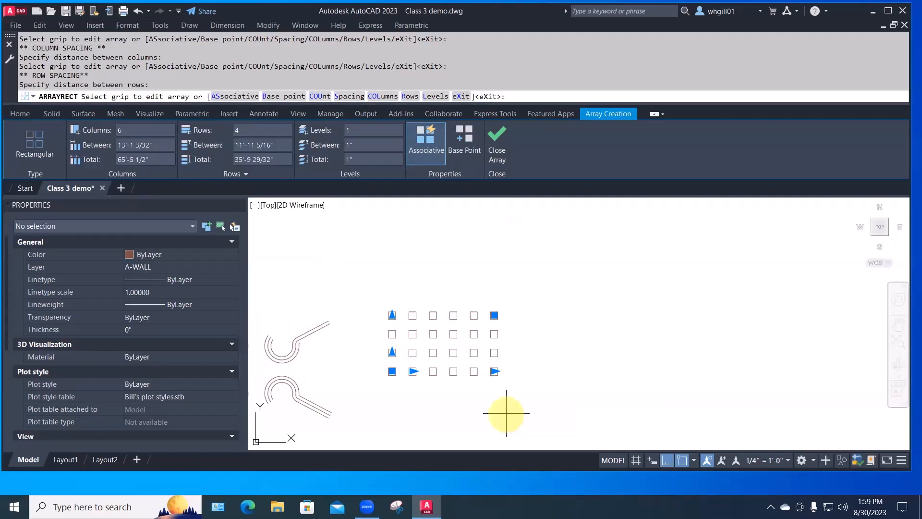
{"action": "key", "text": "Escape"}
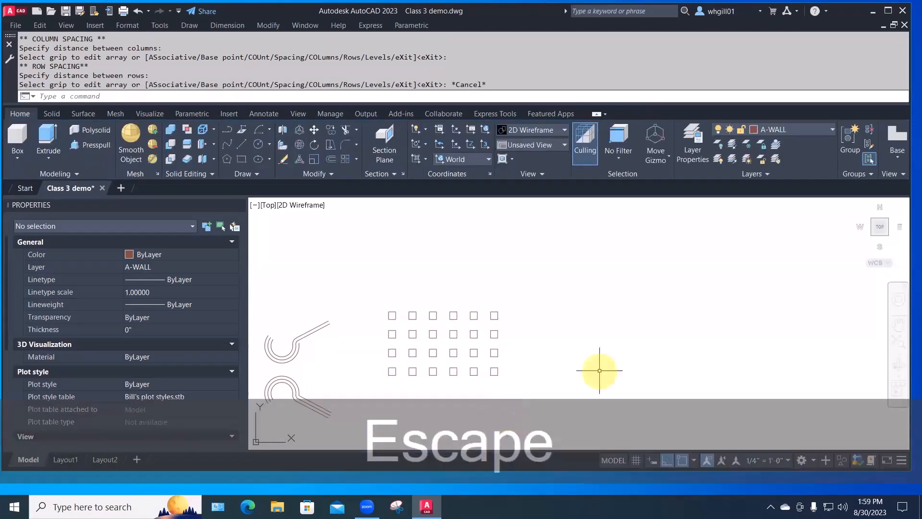
{"action": "left_click", "coordinate": [494, 371]}
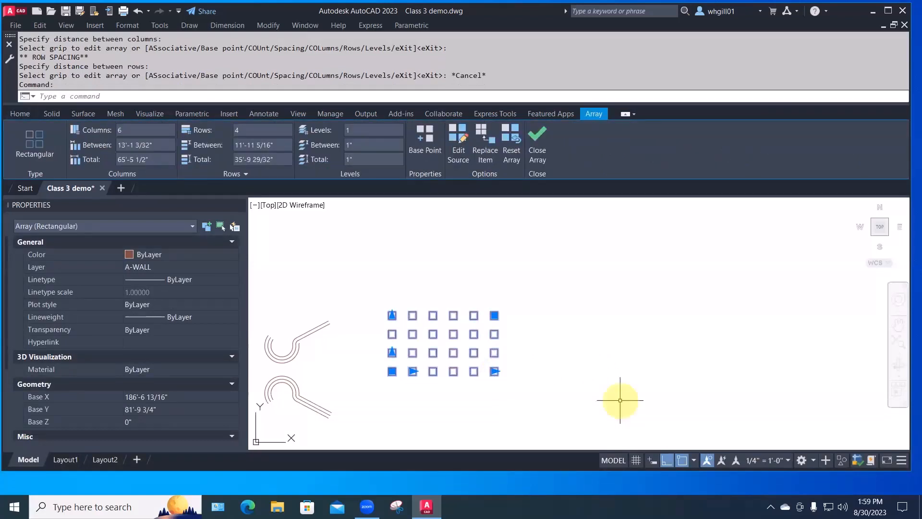
{"action": "left_click", "coordinate": [494, 371]}
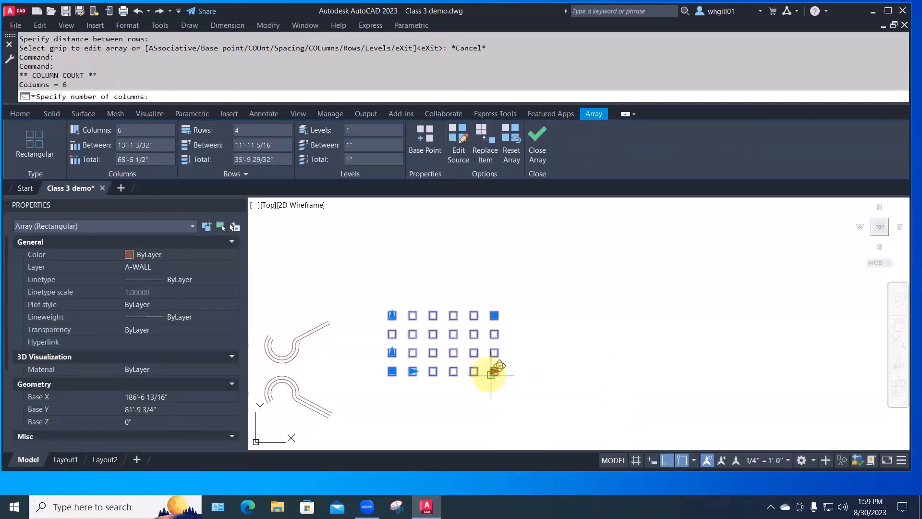
{"action": "key", "text": "Escape"}
{"action": "key", "text": "Escape"}
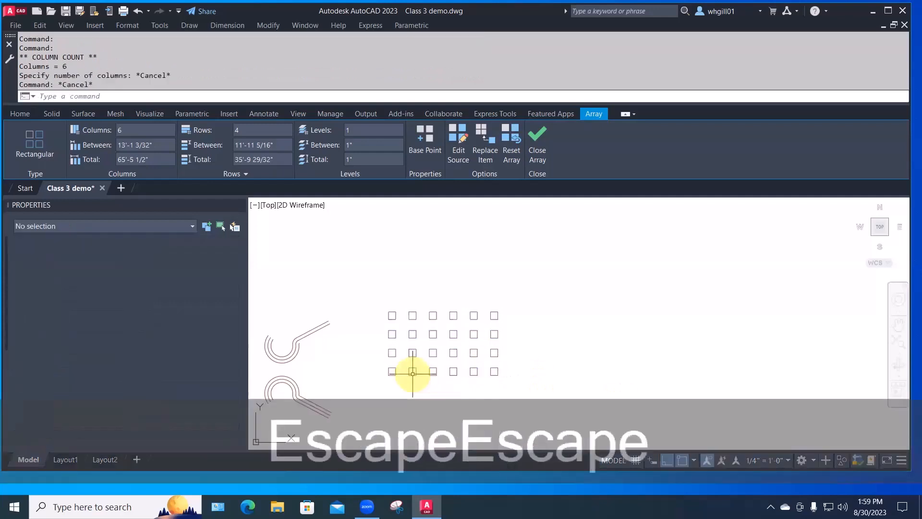
Select the finished array and reduce its column spacing to about 8'-6".
{"action": "left_click", "coordinate": [413, 371]}
{"action": "left_click", "coordinate": [412, 372]}
{"action": "left_click", "coordinate": [409, 372]}
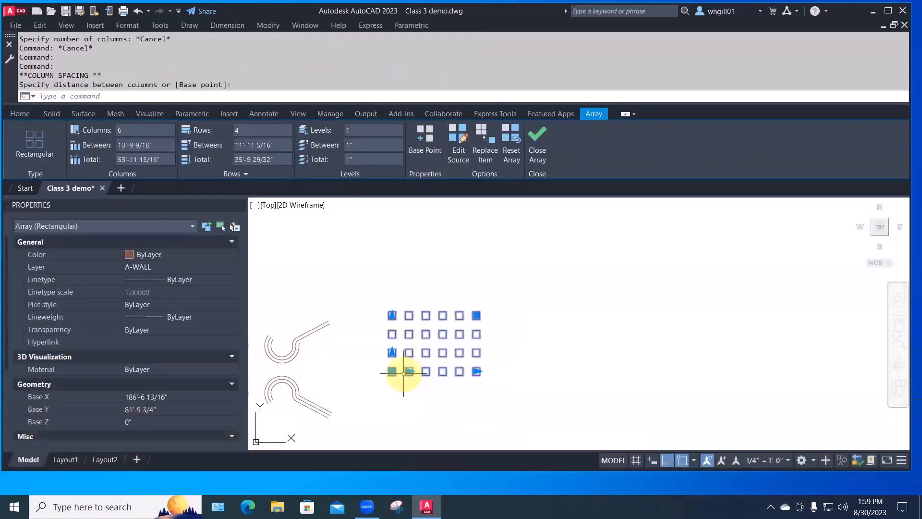
{"action": "scroll", "coordinate": [406, 372], "scroll_direction": "up", "scroll_amount": 4}
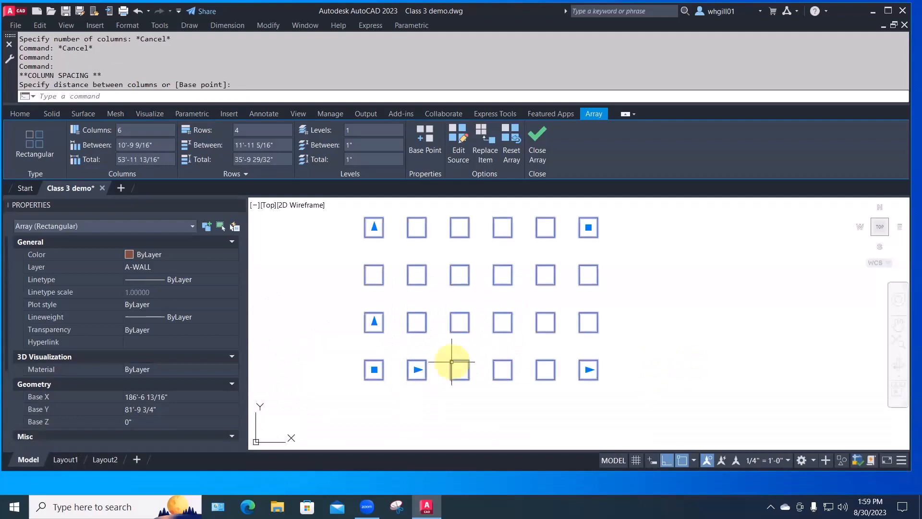
{"action": "left_click", "coordinate": [417, 370]}
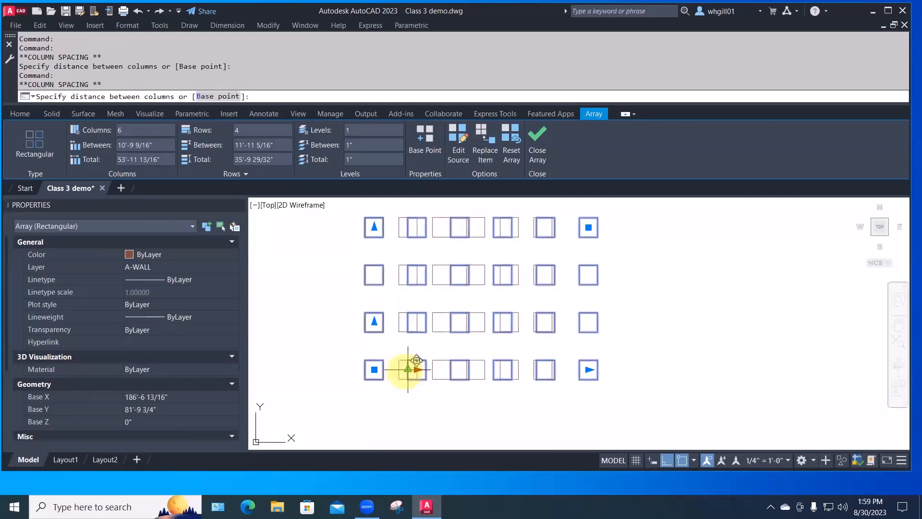
{"action": "left_click", "coordinate": [408, 370]}
Reduce the rectangular array to 3 rows and deselect it.
{"action": "left_click", "coordinate": [543, 227]}
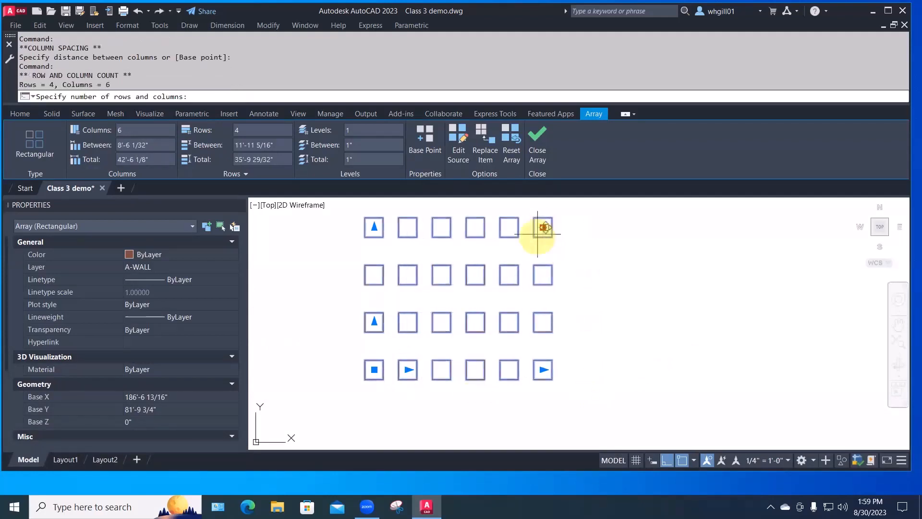
{"action": "left_click", "coordinate": [548, 254]}
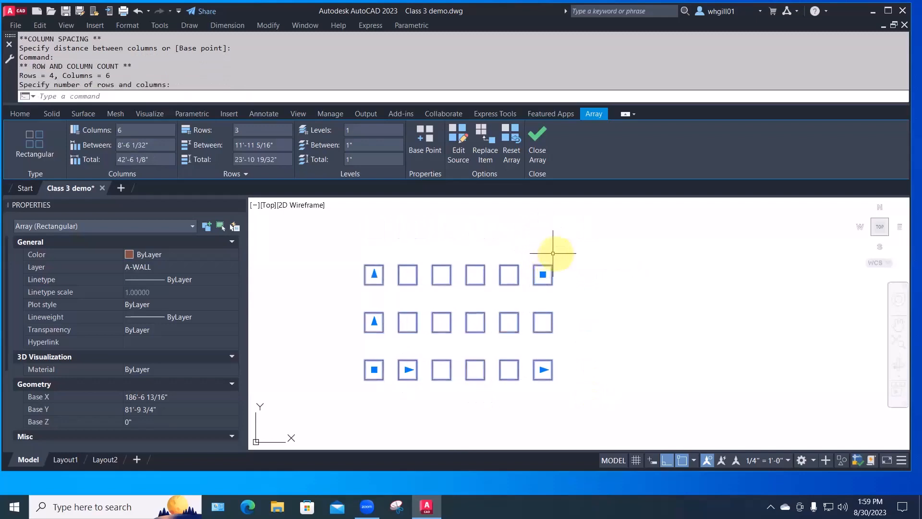
{"action": "key", "text": "Escape"}
{"action": "scroll", "coordinate": [584, 257], "scroll_direction": "down", "scroll_amount": 2}
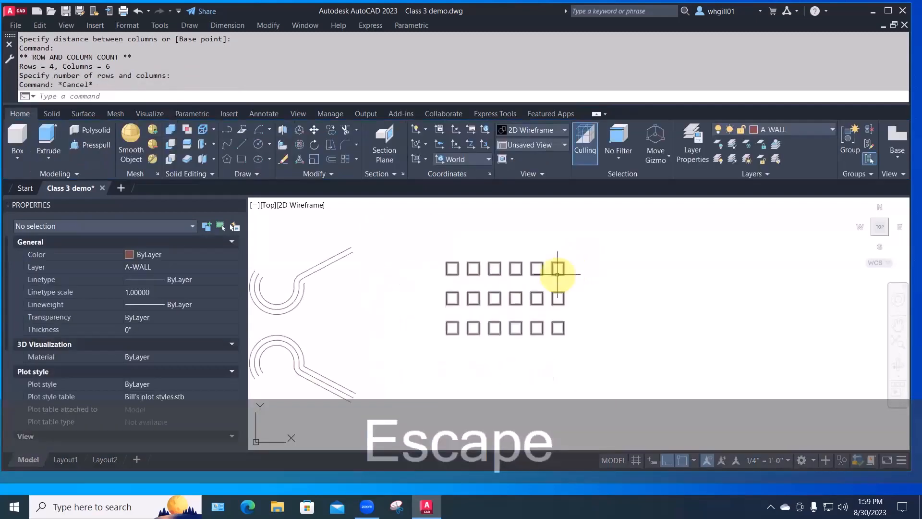
Reselect the rectangular array and enlarge it to 4 rows and 10 columns.
{"action": "left_click", "coordinate": [555, 264]}
{"action": "left_click", "coordinate": [558, 268]}
{"action": "left_click", "coordinate": [562, 233]}
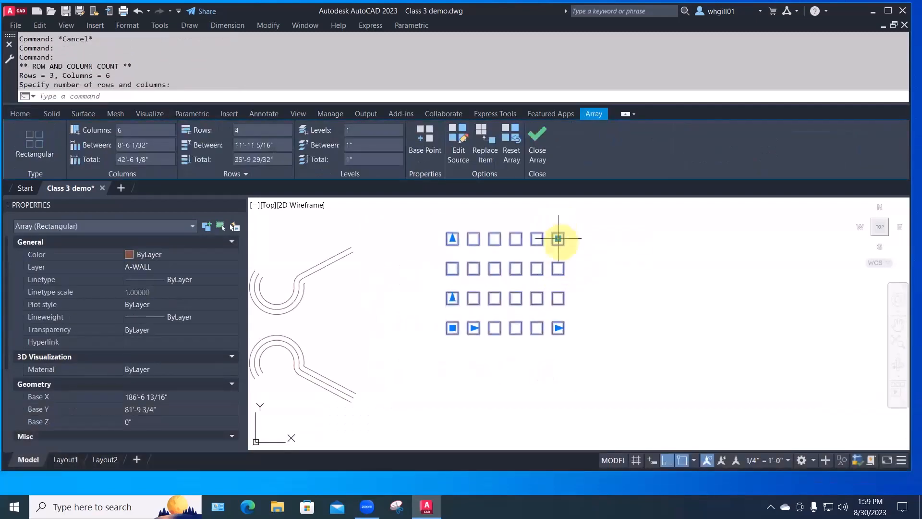
{"action": "left_click", "coordinate": [564, 238]}
{"action": "left_click", "coordinate": [621, 238]}
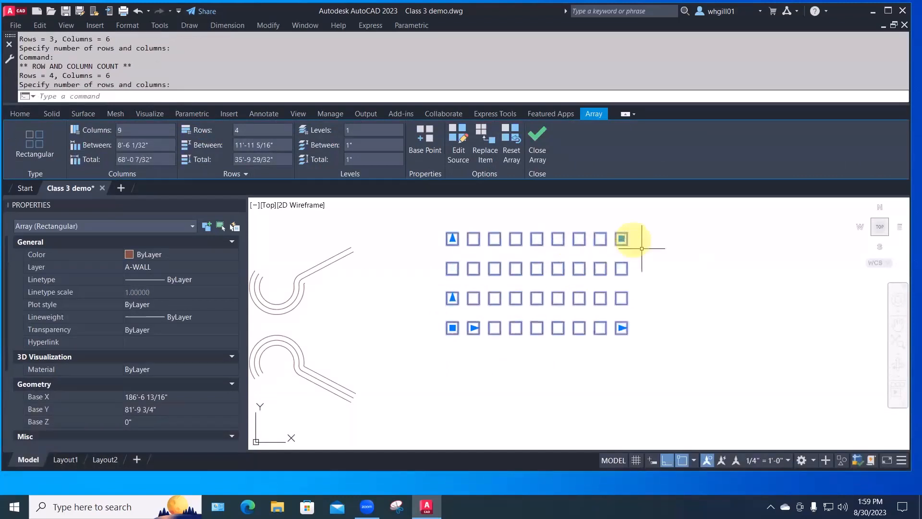
{"action": "left_click", "coordinate": [621, 328]}
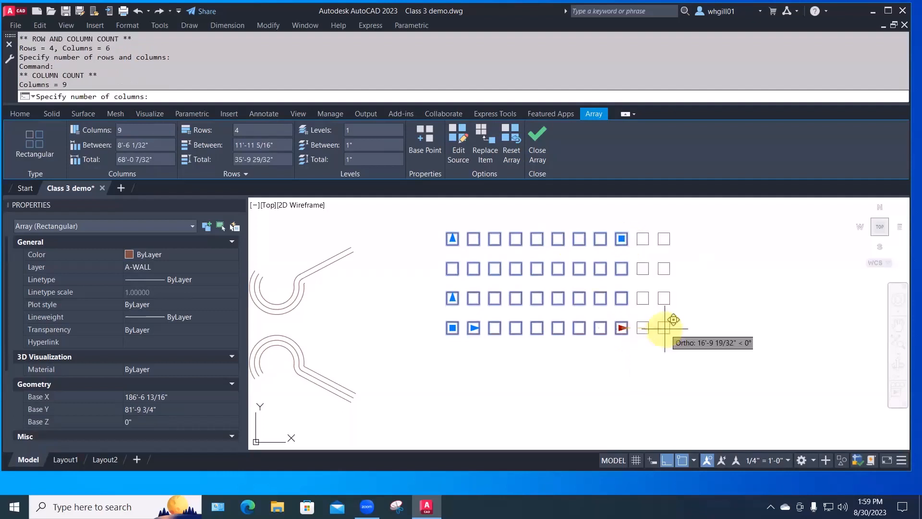
{"action": "left_click", "coordinate": [661, 328]}
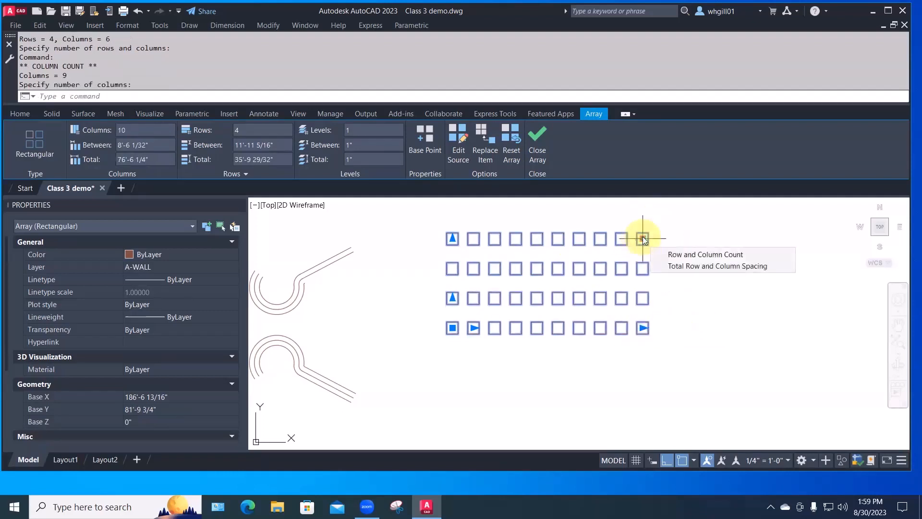
Extend the array diagonally to 13 columns and 7 rows with Ortho off, and deselect it.
{"action": "left_click", "coordinate": [643, 239]}
{"action": "middle_click_drag", "start_coordinate": [655, 207], "coordinate": [620, 328]}
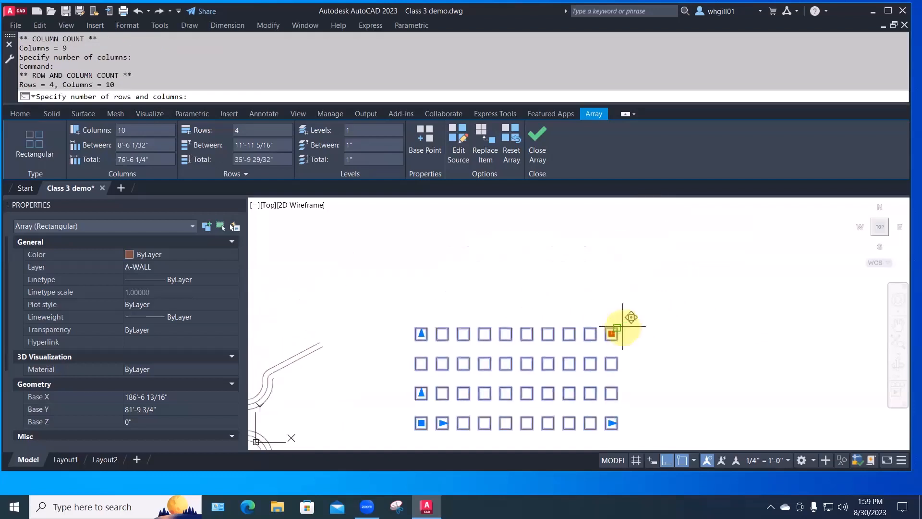
{"action": "key", "text": "F8"}
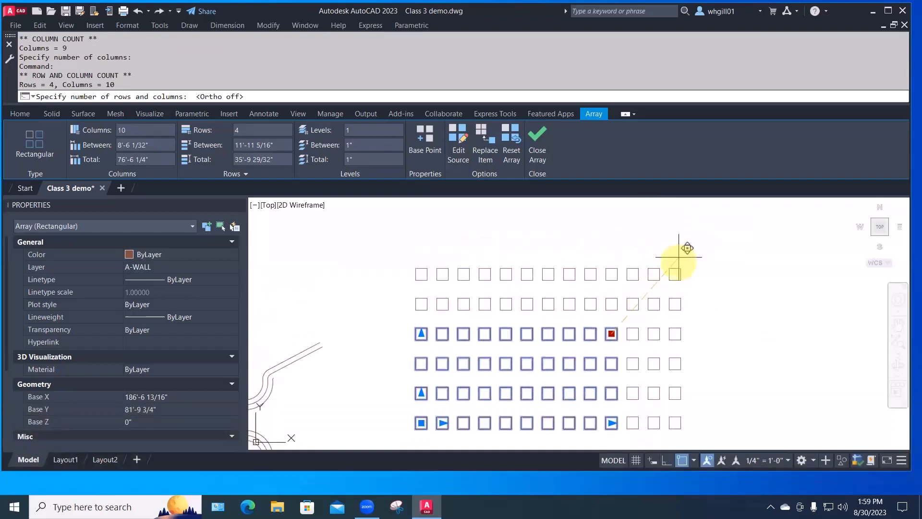
{"action": "left_click", "coordinate": [692, 238]}
{"action": "scroll", "coordinate": [692, 243], "scroll_direction": "down", "scroll_amount": 4}
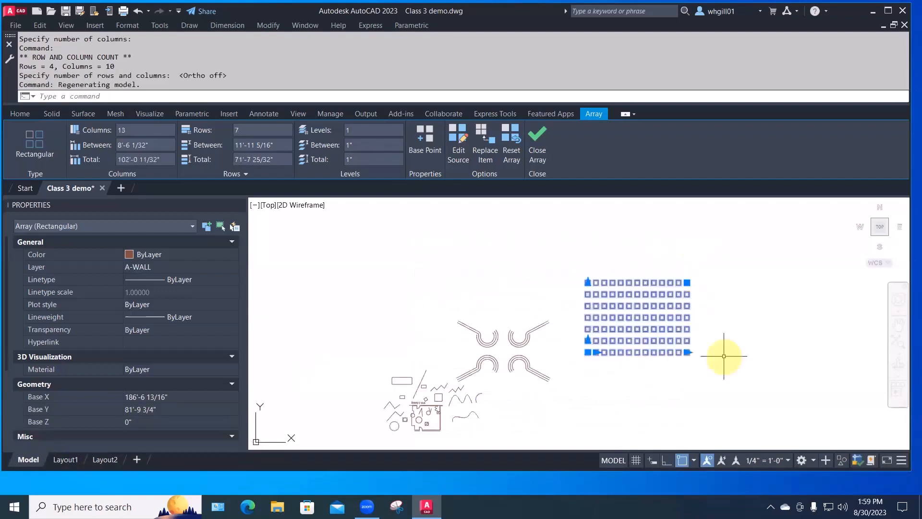
{"action": "middle_click_drag", "start_coordinate": [720, 355], "coordinate": [649, 354]}
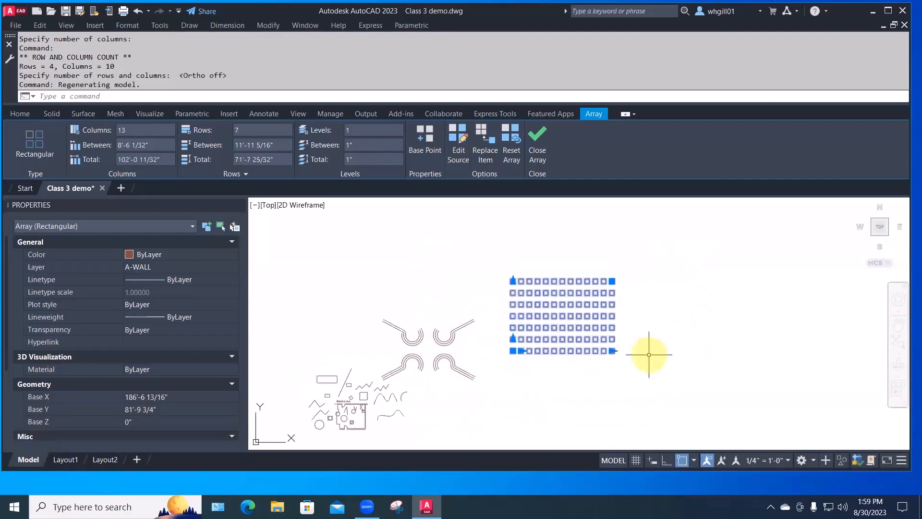
{"action": "key", "text": "Escape"}
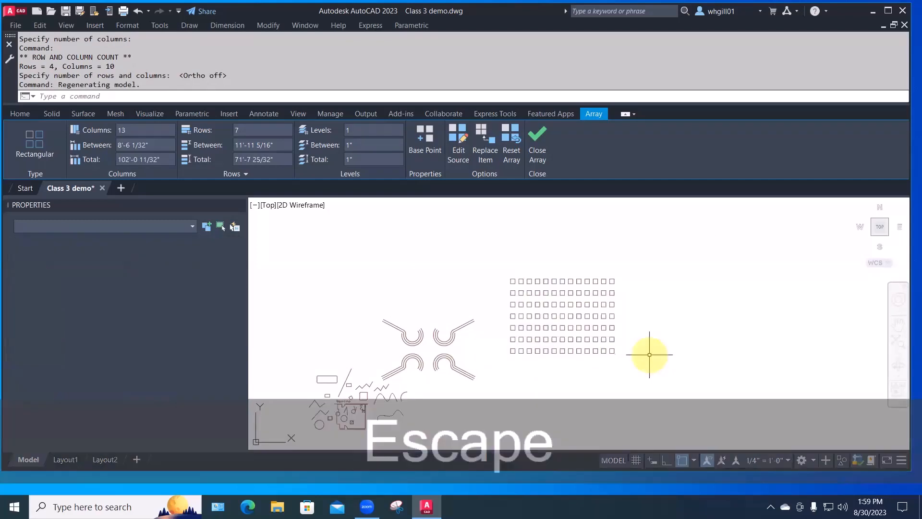
Draw a circle with a radius of about 11'-6" in the empty area below the rectangular array.
{"action": "scroll", "coordinate": [537, 303], "scroll_direction": "up", "scroll_amount": 5}
{"action": "type", "text": "c"}
{"action": "key", "text": "space"}
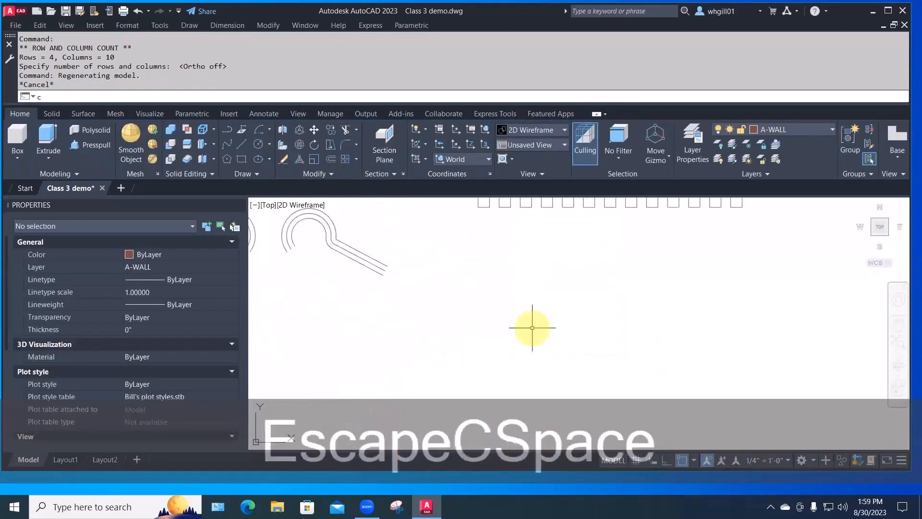
{"action": "left_click", "coordinate": [533, 352]}
{"action": "left_click", "coordinate": [554, 331]}
{"action": "key", "text": "space"}
{"action": "type", "text": "rec"}
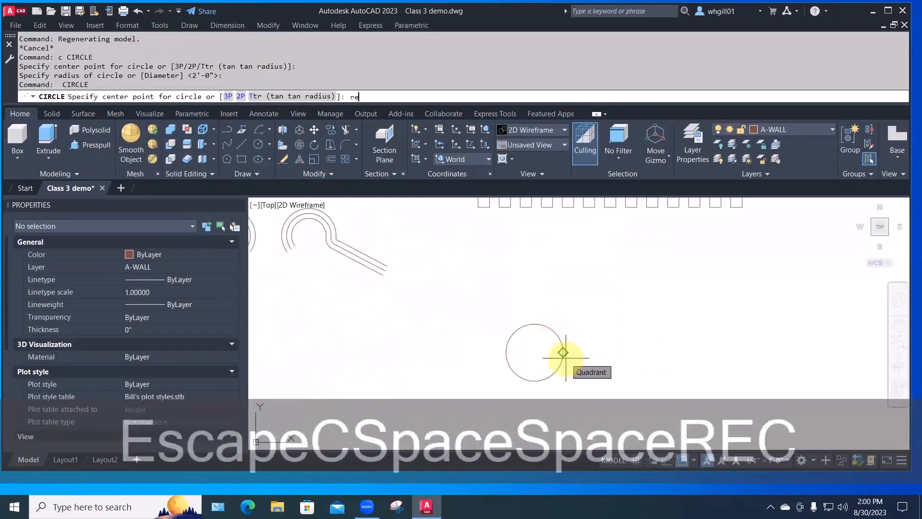
{"action": "key", "text": "space"}
{"action": "left_click", "coordinate": [487, 356]}
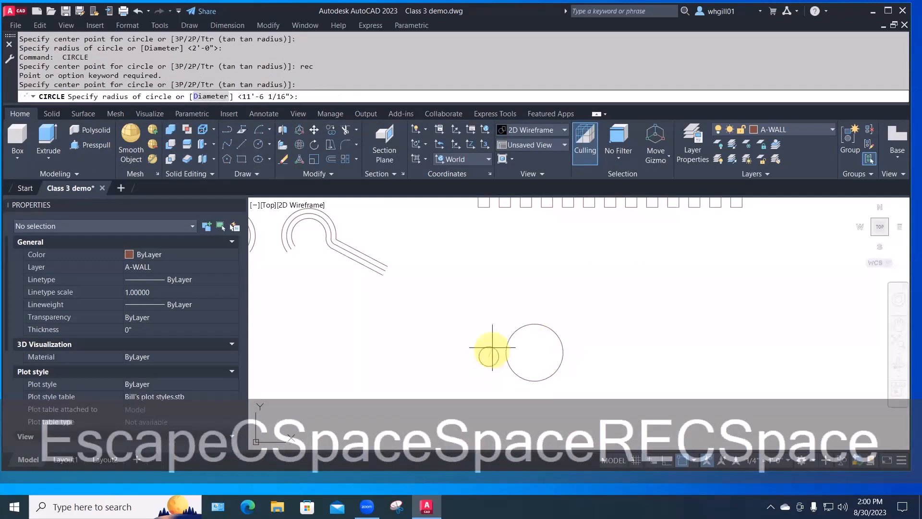
{"action": "key", "text": "Escape"}
{"action": "key", "text": "Escape"}
{"action": "key", "text": "Escape"}
Draw a thin rectangle against the circle's left side and erase it.
{"action": "type", "text": "rec"}
{"action": "key", "text": "space"}
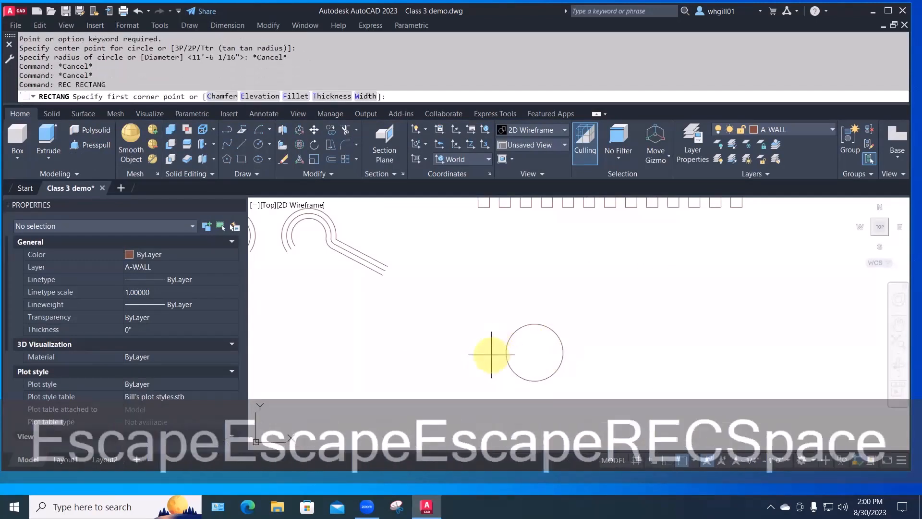
{"action": "left_click", "coordinate": [491, 354]}
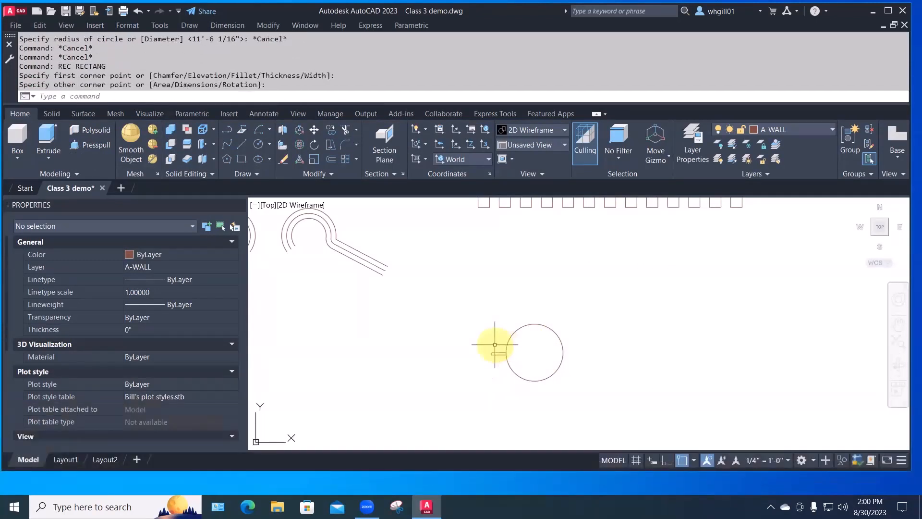
{"action": "scroll", "coordinate": [494, 344], "scroll_direction": "up", "scroll_amount": 7}
{"action": "key", "text": "Escape"}
{"action": "type", "text": "e"}
{"action": "key", "text": "space"}
{"action": "left_click", "coordinate": [501, 378]}
{"action": "key", "text": "space"}
Draw a small upright rectangle just outside the circle's left side.
{"action": "scroll", "coordinate": [490, 361], "scroll_direction": "down", "scroll_amount": 2}
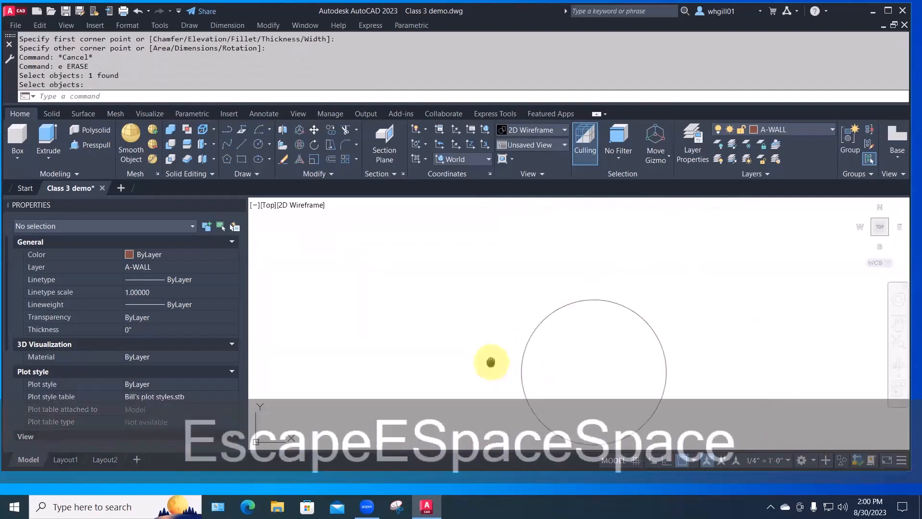
{"action": "middle_click_drag", "start_coordinate": [490, 361], "coordinate": [473, 302]}
{"action": "type", "text": "rec"}
{"action": "key", "text": "space"}
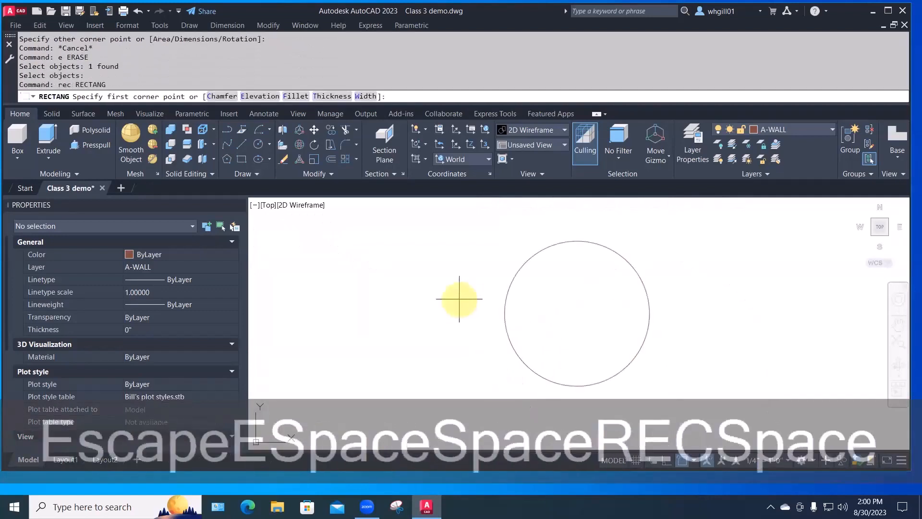
{"action": "left_click", "coordinate": [464, 288]}
{"action": "left_click", "coordinate": [498, 330]}
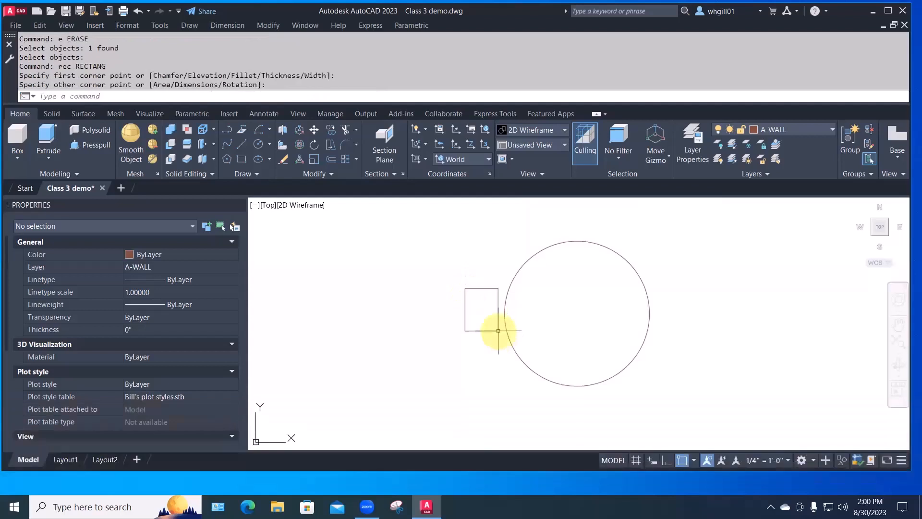
Stretch the small rectangle's left edge outward, away from the circle, to make the rectangle wider.
{"action": "mouse_move", "coordinate": [579, 320]}
{"action": "middle_mouse_down"}
{"action": "mouse_move", "coordinate": [489, 350]}
{"action": "mouse_move", "coordinate": [527, 323]}
{"action": "middle_mouse_up"}
{"action": "scroll", "coordinate": [526, 323], "scroll_direction": "down", "scroll_amount": 2}
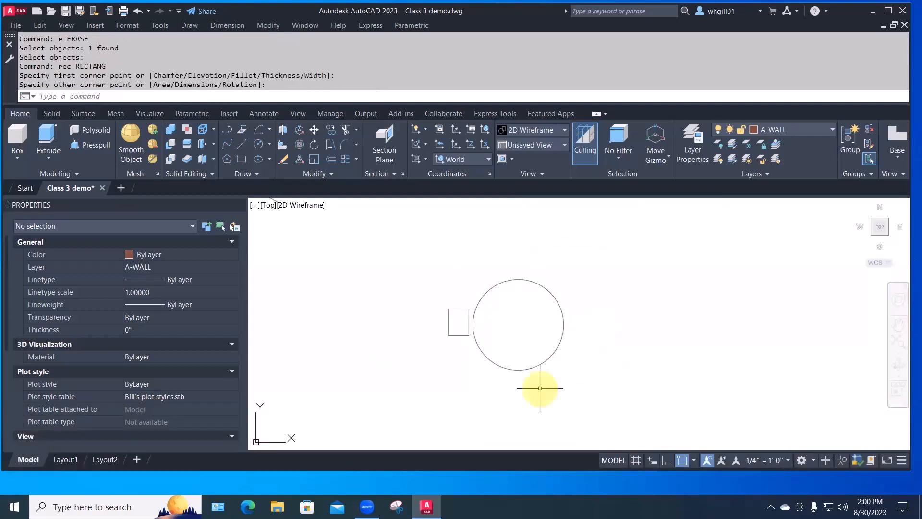
{"action": "type", "text": "s"}
{"action": "key", "text": "space"}
{"action": "left_click", "coordinate": [469, 347]}
{"action": "left_click", "coordinate": [437, 285]}
{"action": "key", "text": "space"}
{"action": "left_click", "coordinate": [477, 267]}
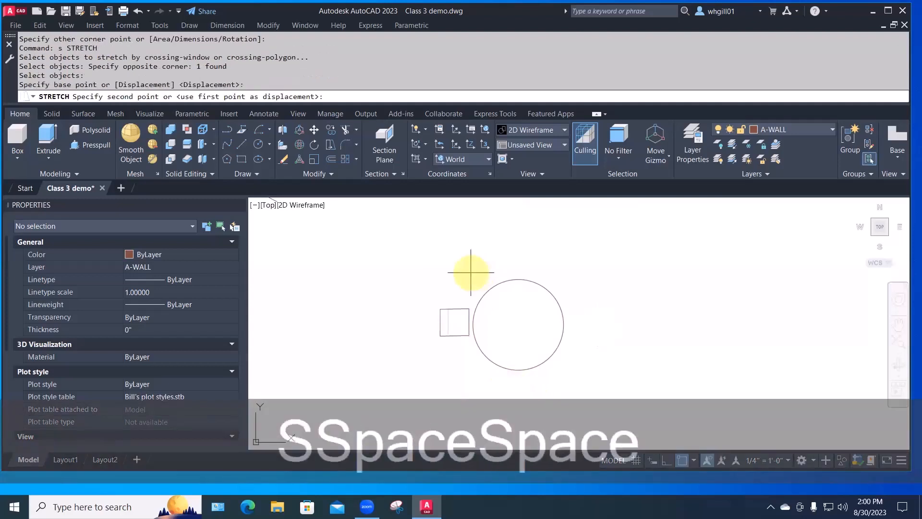
{"action": "left_click", "coordinate": [469, 268]}
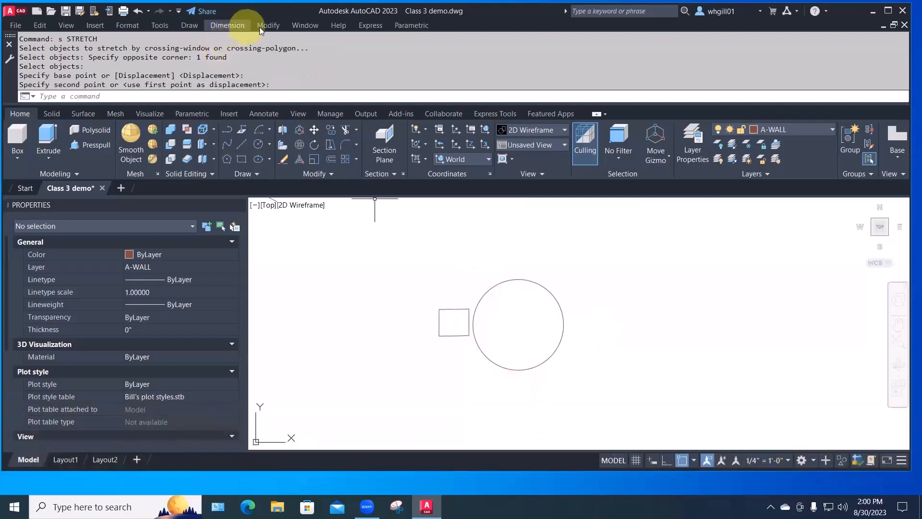
Create an associative polar array of the small rectangle around the circle's center.
{"action": "left_click", "coordinate": [264, 26]}
{"action": "mouse_move", "coordinate": [294, 169]}
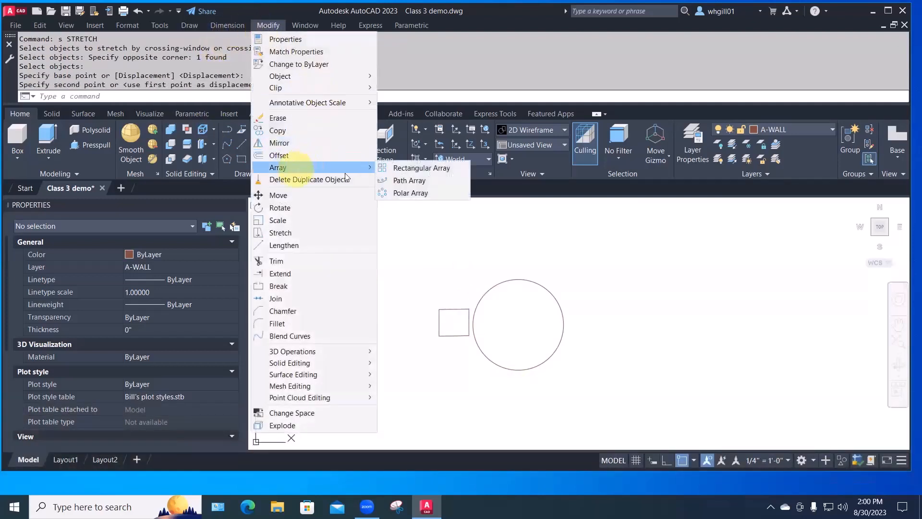
{"action": "left_click", "coordinate": [407, 192]}
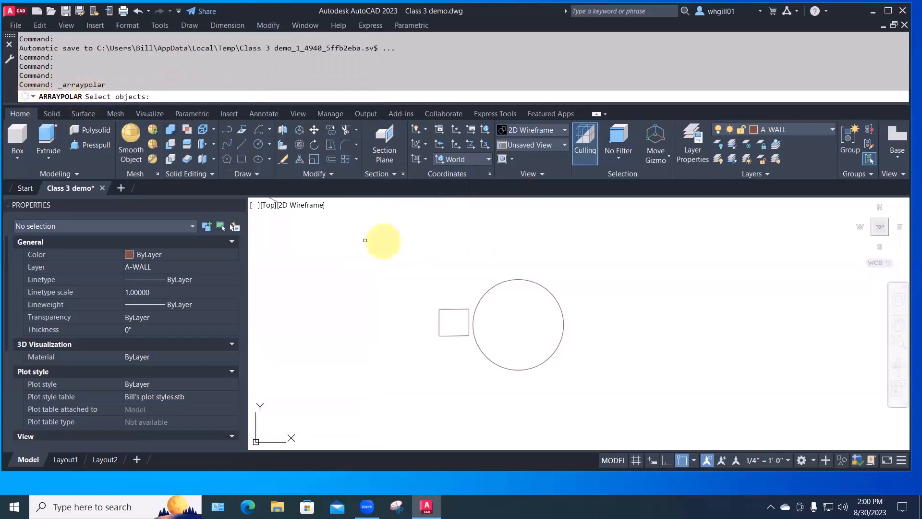
{"action": "left_click", "coordinate": [458, 309]}
{"action": "key", "text": "space"}
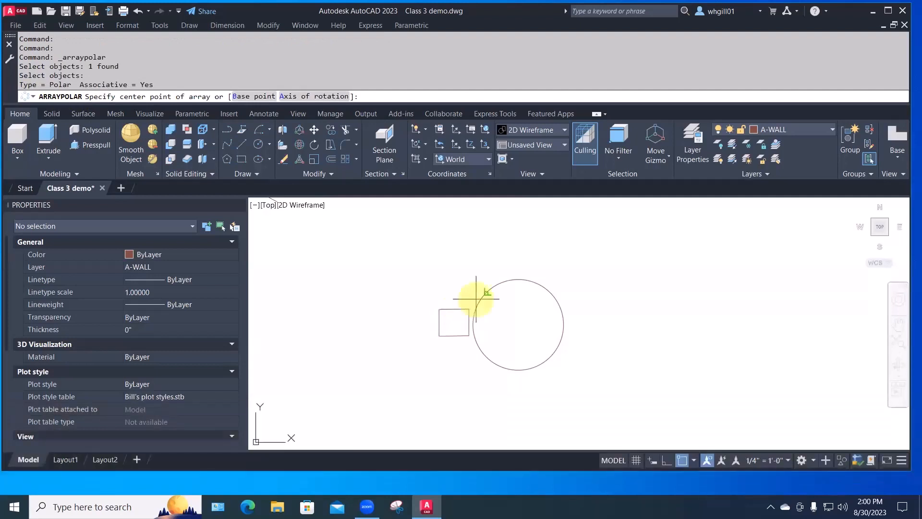
{"action": "left_click", "coordinate": [520, 324]}
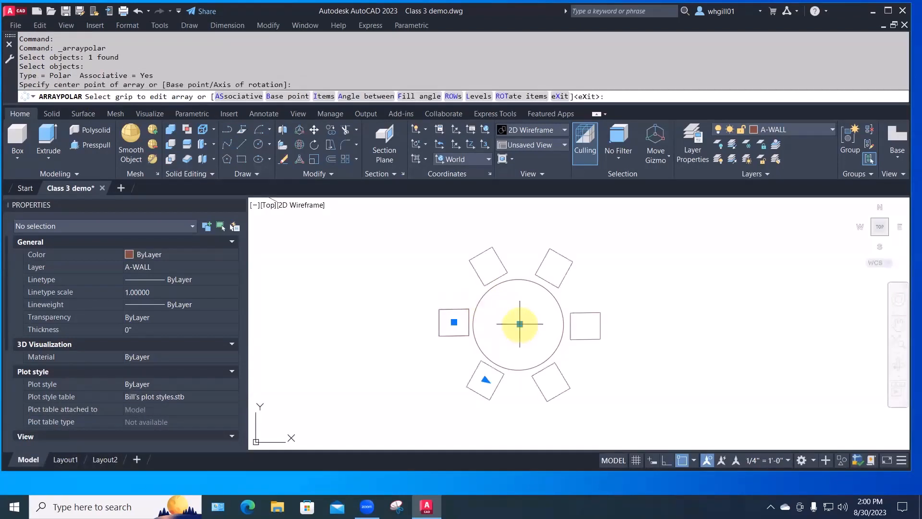
Set the angle between the polar array's items to about 64 degrees and move the items farther from the circle.
{"action": "left_click", "coordinate": [485, 380]}
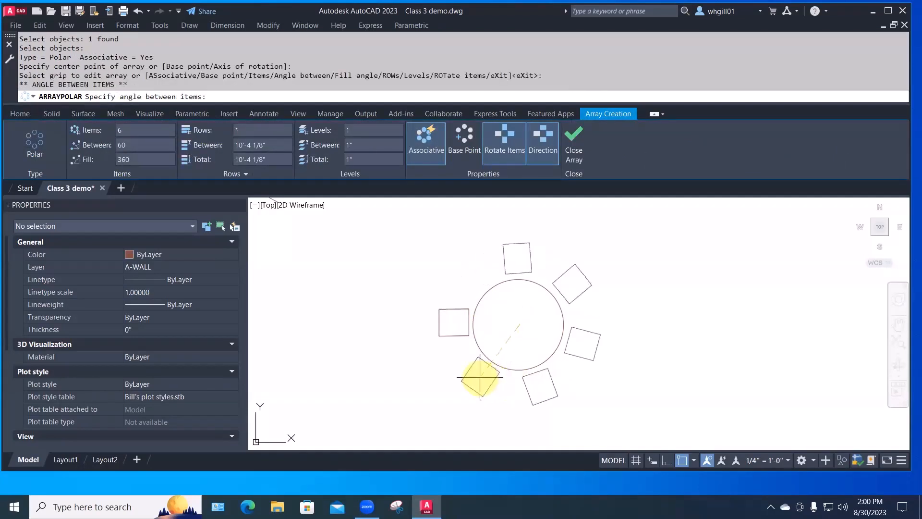
{"action": "left_click", "coordinate": [487, 376]}
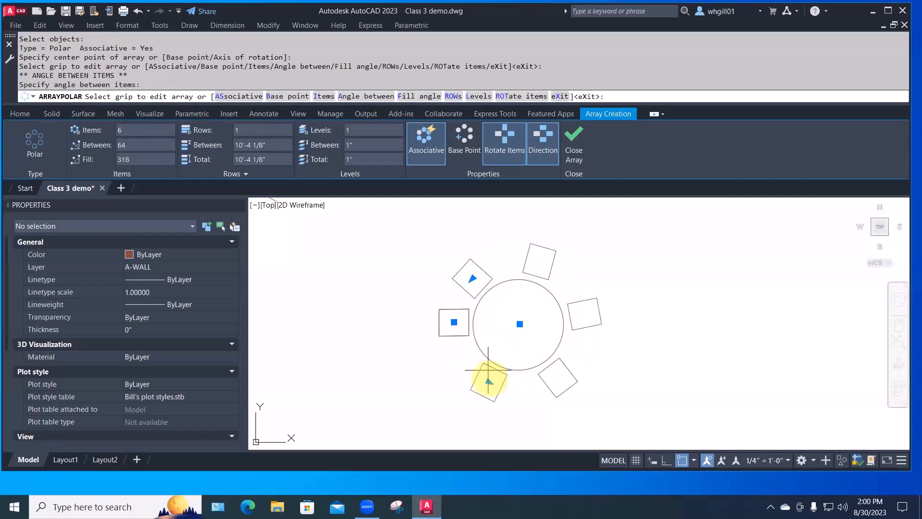
{"action": "left_click", "coordinate": [454, 321]}
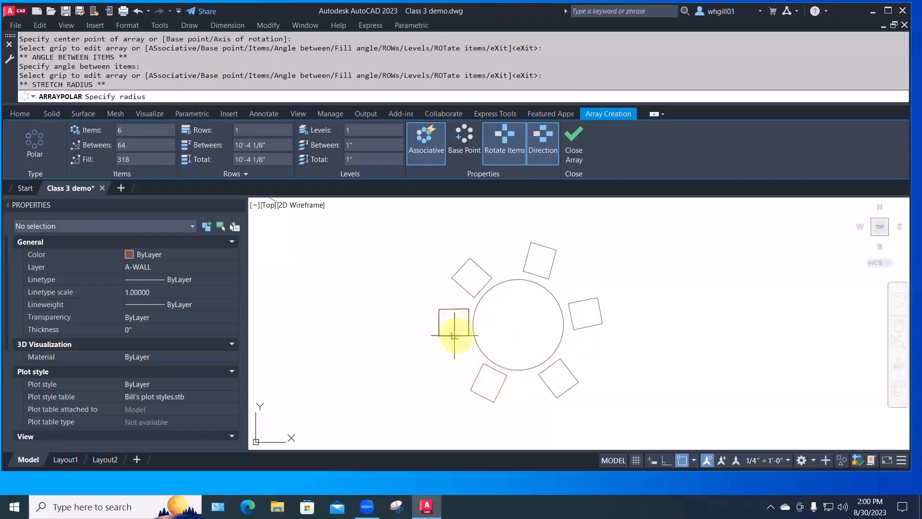
{"action": "left_click", "coordinate": [451, 369]}
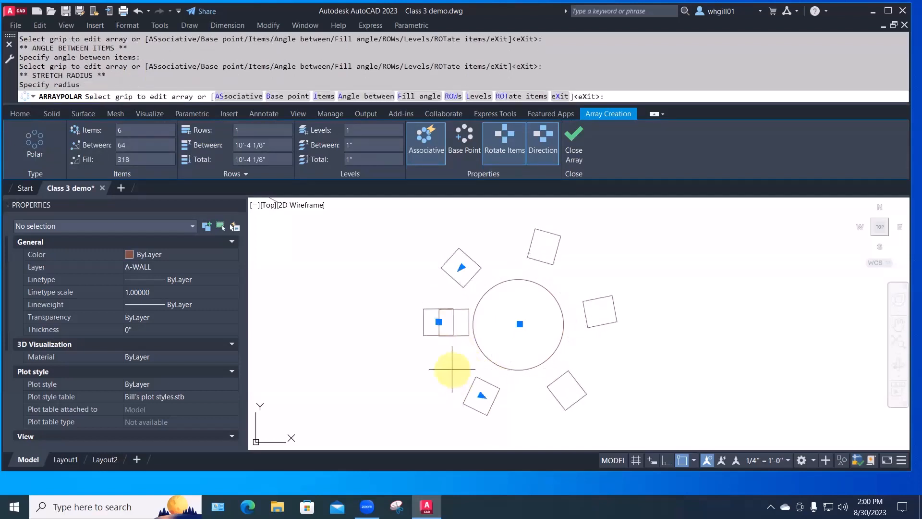
Reduce the polar array to 5 items and enlarge its radius further.
{"action": "left_click", "coordinate": [462, 268]}
{"action": "left_click", "coordinate": [480, 251]}
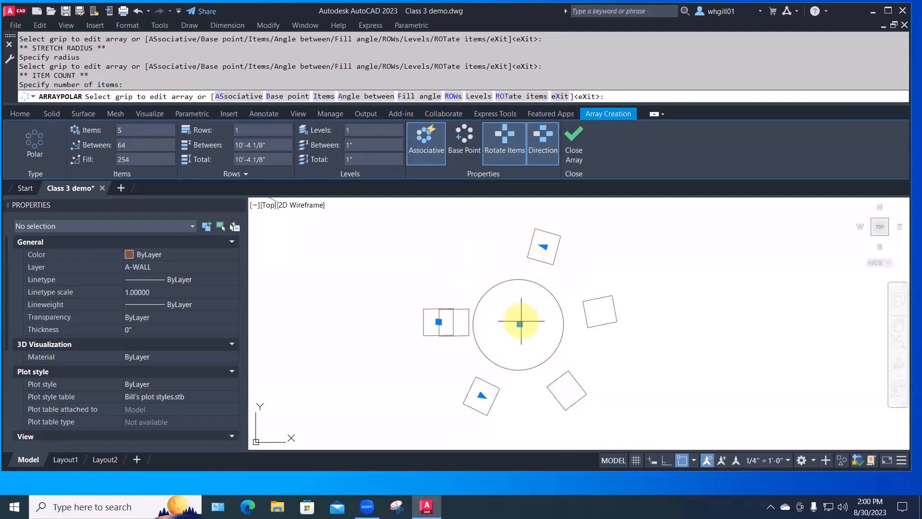
{"action": "left_click", "coordinate": [439, 322]}
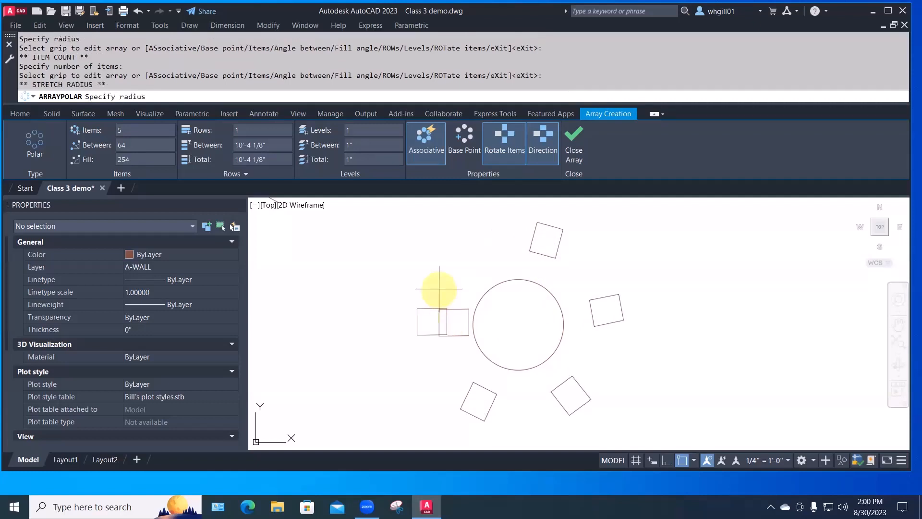
{"action": "left_click", "coordinate": [434, 254]}
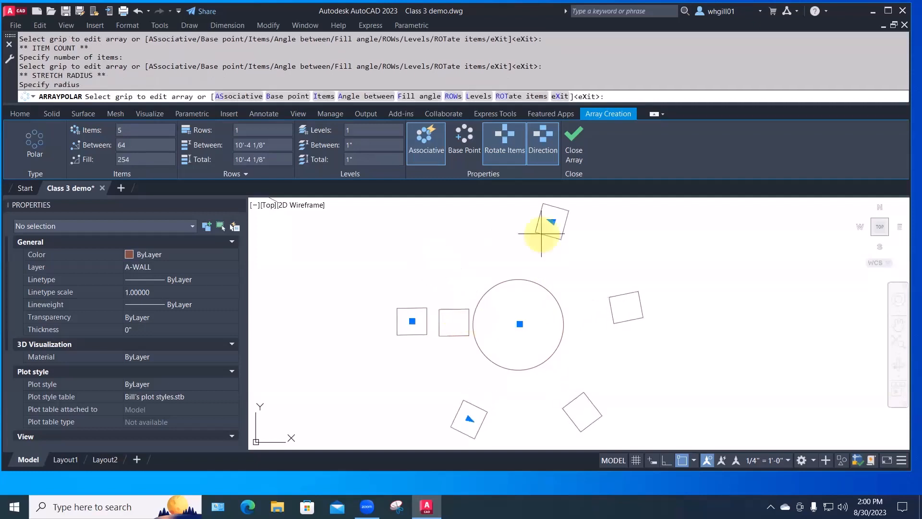
{"action": "left_click", "coordinate": [550, 220]}
{"action": "left_click", "coordinate": [464, 243]}
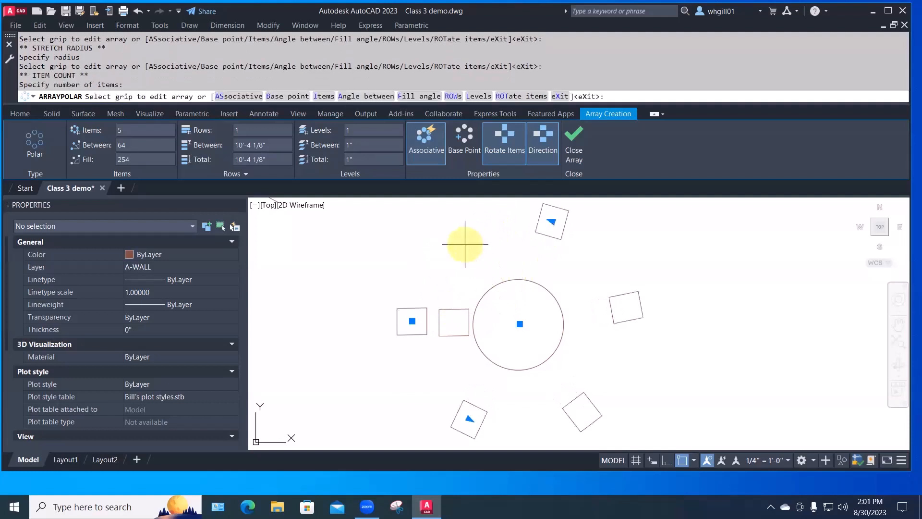
Move the polar array's center slightly away from the circle's center and set the angle between its items to about 51 degrees.
{"action": "left_click", "coordinate": [519, 323]}
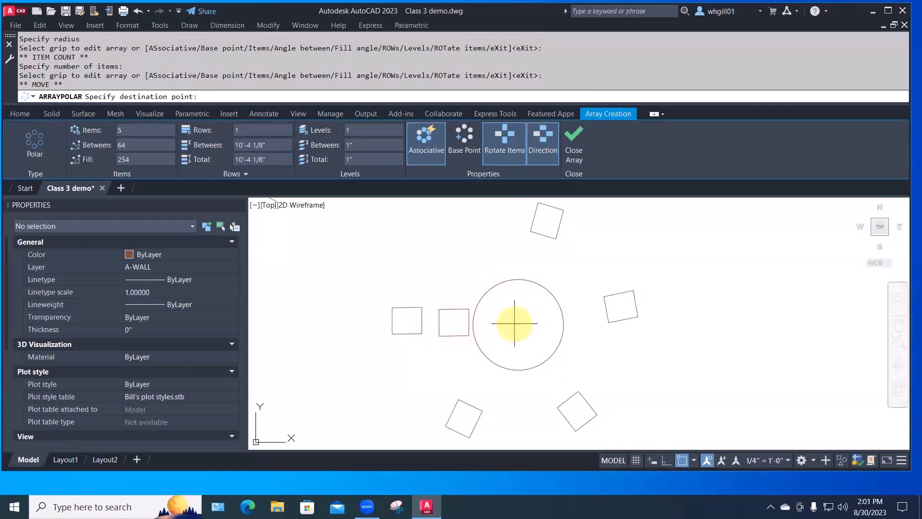
{"action": "left_click", "coordinate": [507, 323]}
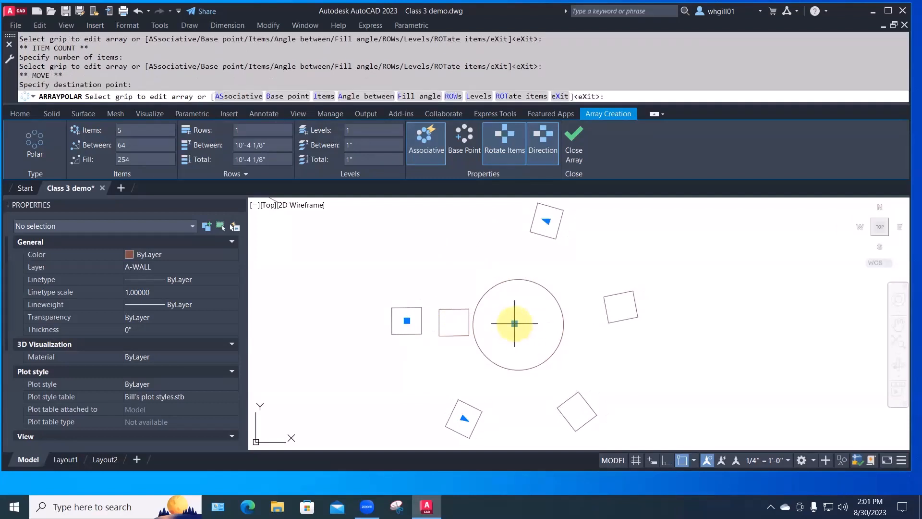
{"action": "left_click", "coordinate": [463, 418]}
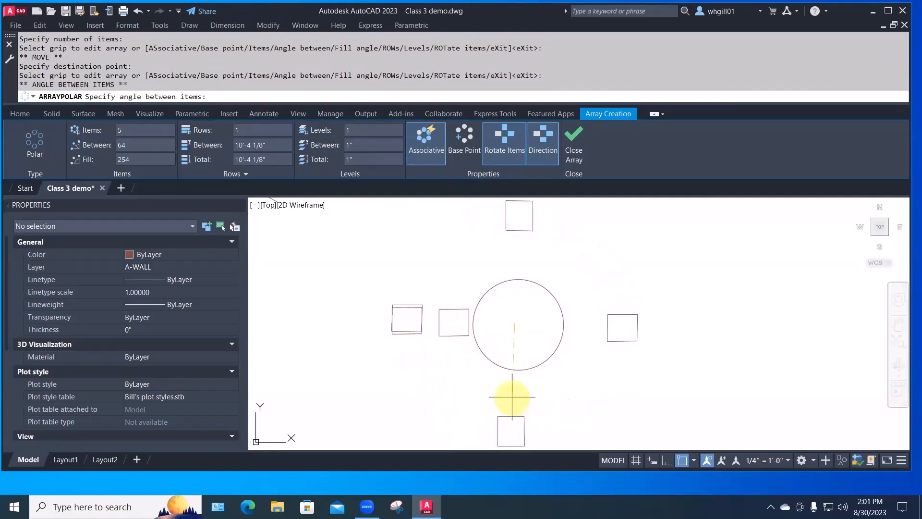
{"action": "left_click", "coordinate": [453, 394]}
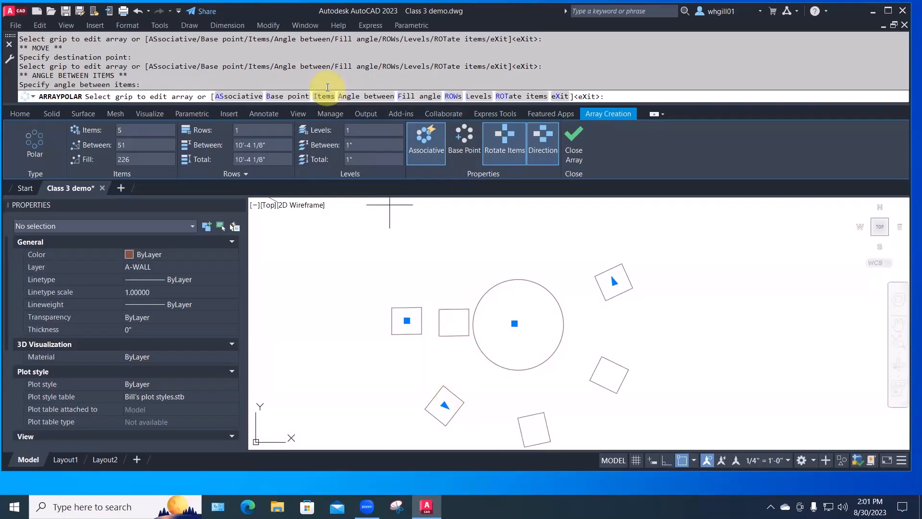
Set the polar array's number of items to 8 while keeping its fill angle.
{"action": "type", "text": "i"}
{"action": "key", "text": "Return"}
{"action": "type", "text": "8"}
{"action": "key", "text": "Return"}
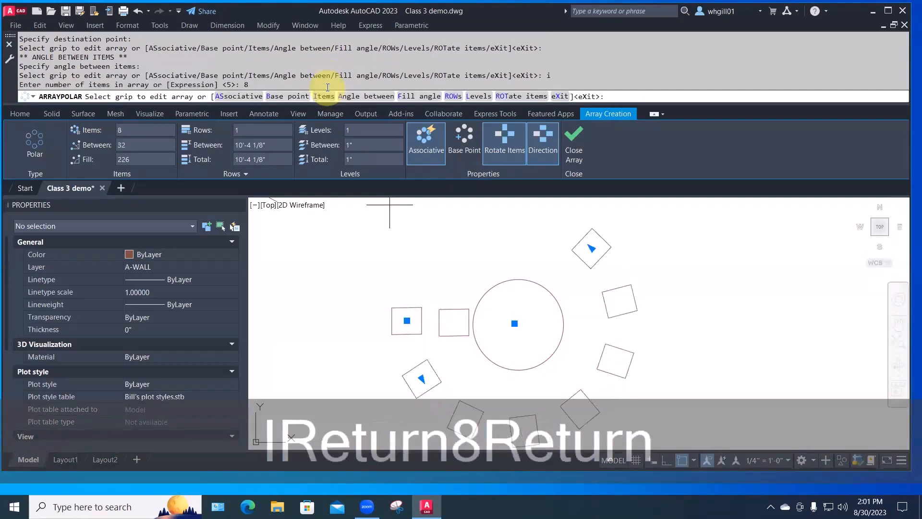
Extend the polar array around the circle to 11 items and finish the array command.
{"action": "left_click", "coordinate": [591, 248]}
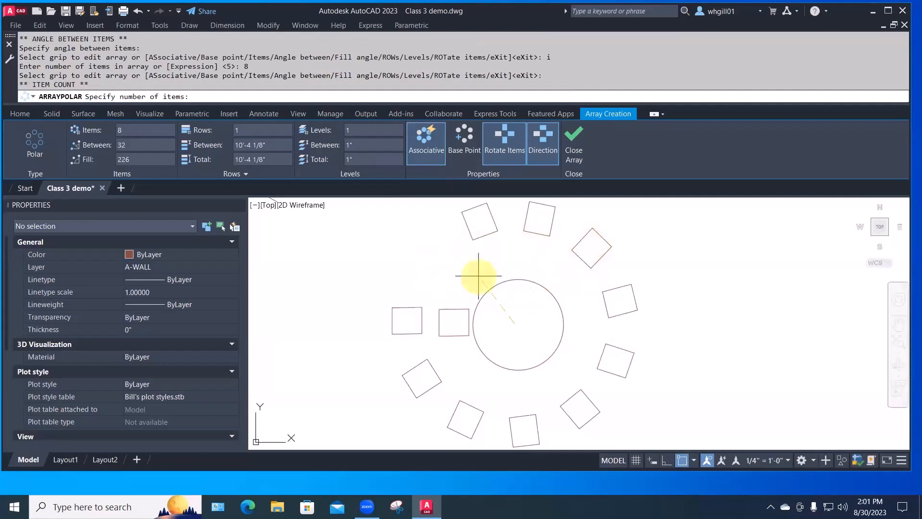
{"action": "left_click", "coordinate": [415, 268]}
{"action": "key", "text": "Escape"}
{"action": "key", "text": "Escape"}
{"action": "scroll", "coordinate": [494, 288], "scroll_direction": "down", "scroll_amount": 2}
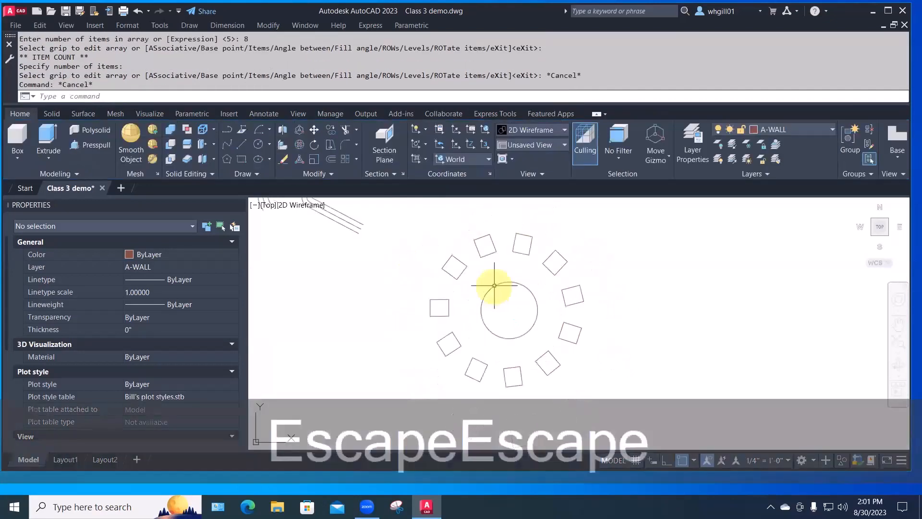
{"action": "scroll", "coordinate": [574, 324], "scroll_direction": "down", "scroll_amount": 1}
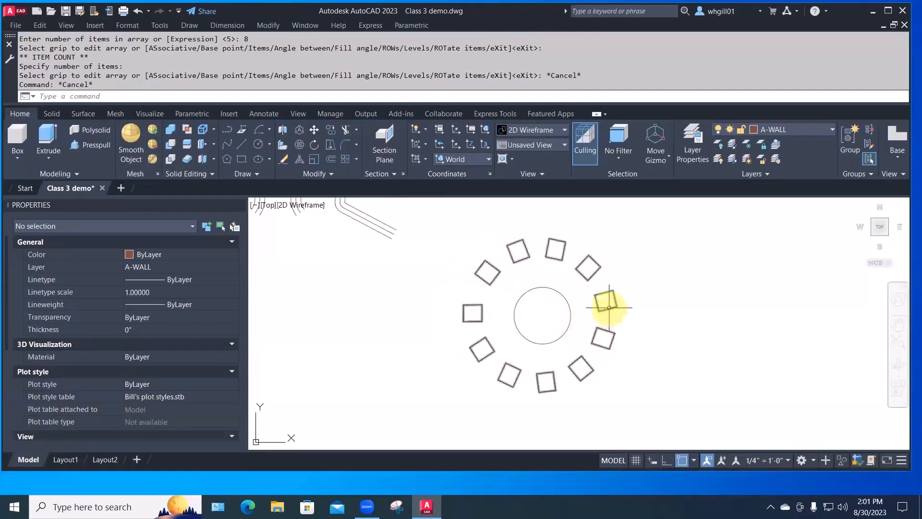
Shrink the finished polar array's radius so its rectangles sit close around the circle, and deselect it.
{"action": "left_click", "coordinate": [609, 305]}
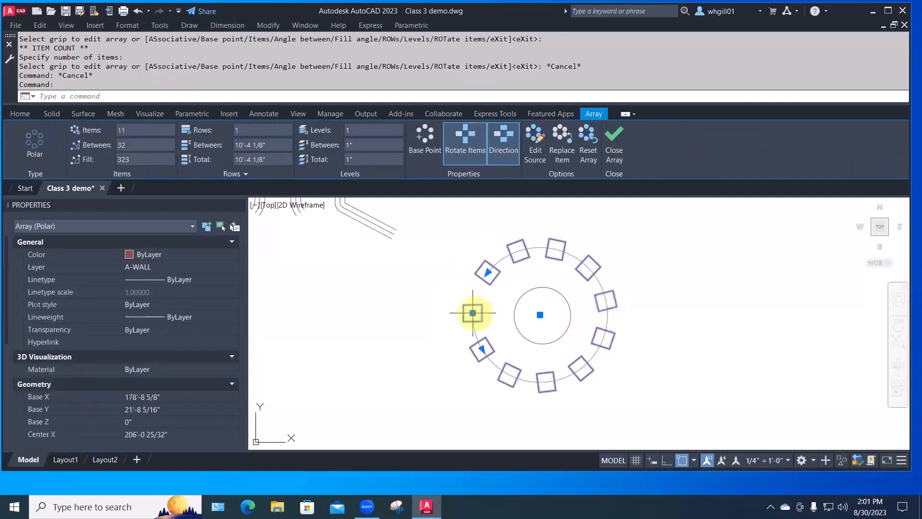
{"action": "left_click", "coordinate": [472, 313]}
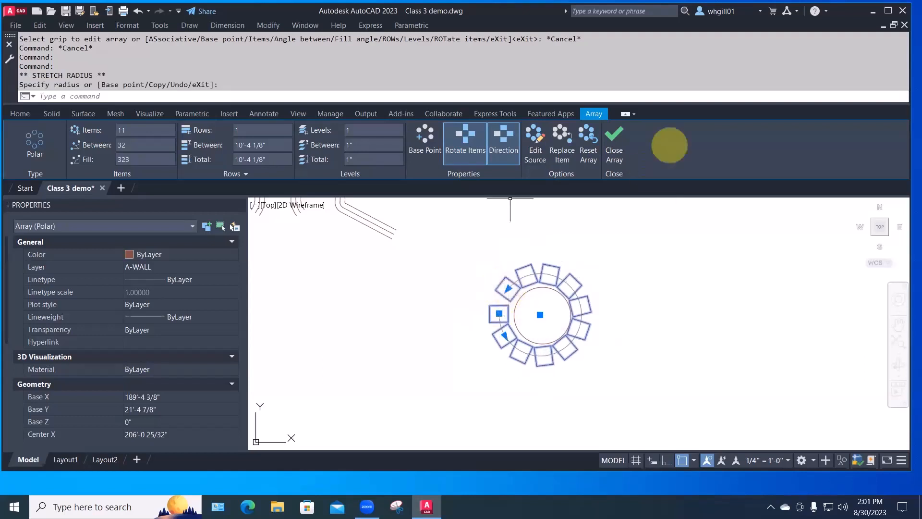
{"action": "key", "text": "Escape"}
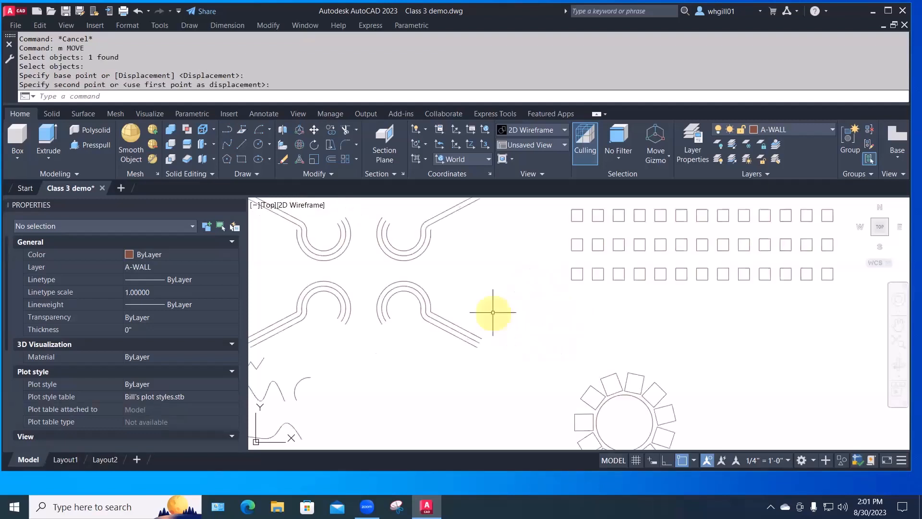
Explode the zigzag polyline just above the wavy M-shaped curve into separate line segments.
{"action": "scroll", "coordinate": [549, 323], "scroll_direction": "down", "scroll_amount": 2}
{"action": "middle_click_drag", "start_coordinate": [549, 322], "coordinate": [669, 309]}
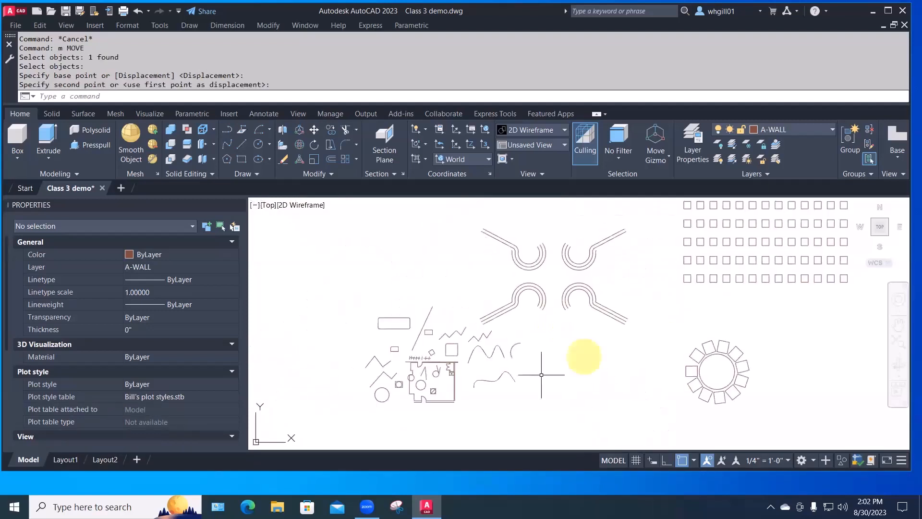
{"action": "scroll", "coordinate": [545, 292], "scroll_direction": "up", "scroll_amount": 6}
{"action": "key", "text": "Escape"}
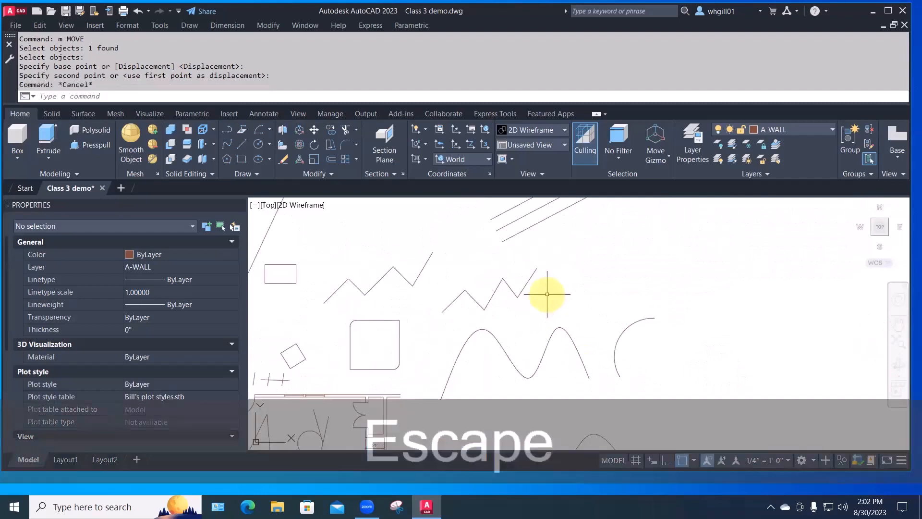
{"action": "type", "text": "EXPLODE"}
{"action": "key", "text": "space"}
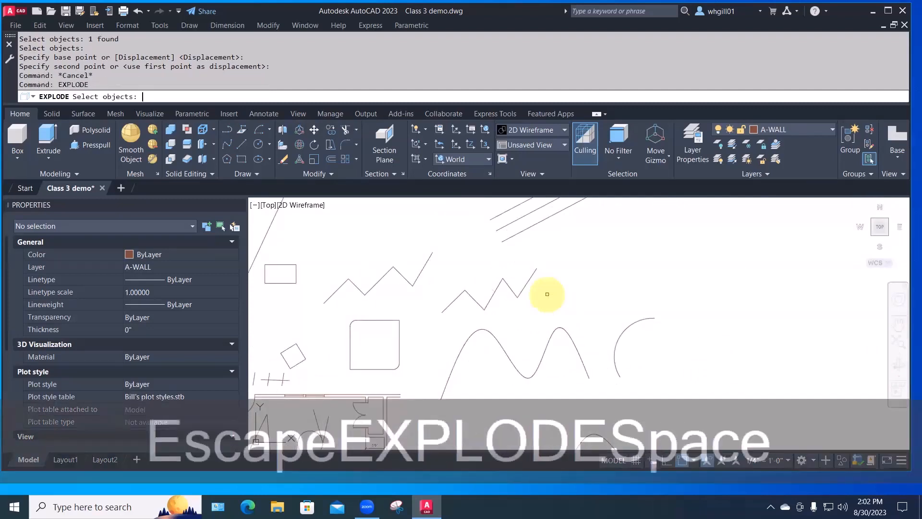
{"action": "left_click", "coordinate": [527, 281]}
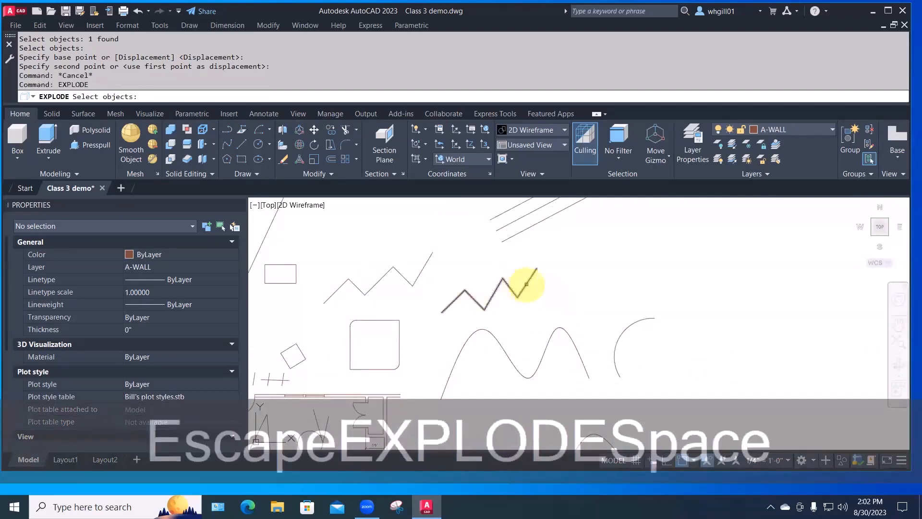
{"action": "key", "text": "space"}
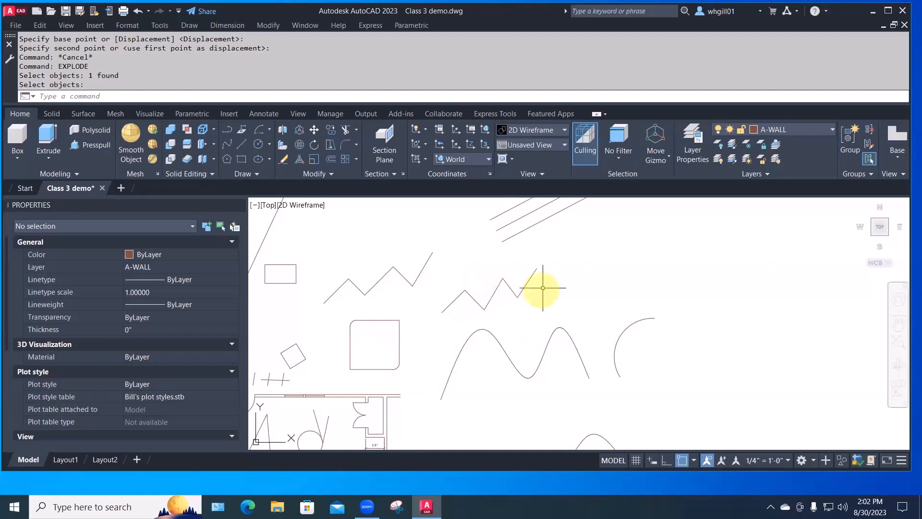
Erase all segments of the exploded zigzag using a fence selection that crosses them.
{"action": "type", "text": "e"}
{"action": "key", "text": "Return"}
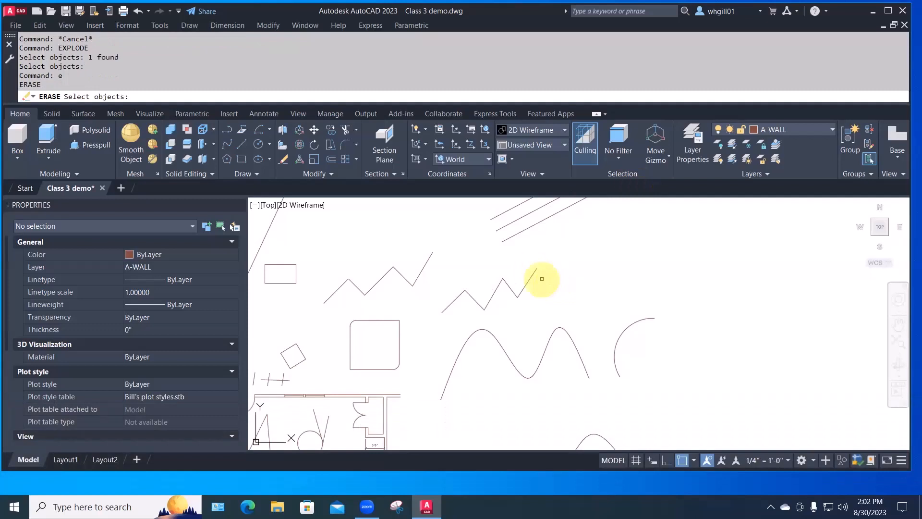
{"action": "type", "text": "f"}
{"action": "key", "text": "space"}
{"action": "left_click", "coordinate": [542, 278]}
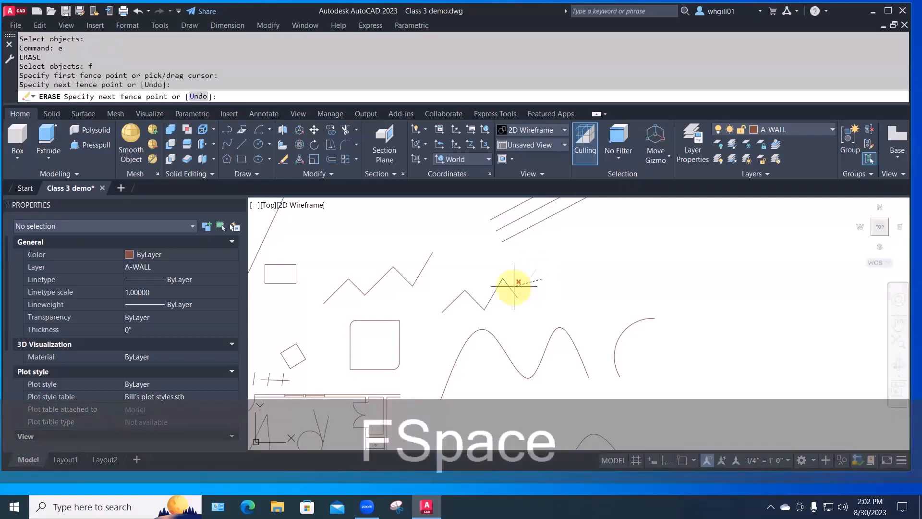
{"action": "left_click", "coordinate": [459, 307]}
{"action": "left_click", "coordinate": [444, 292]}
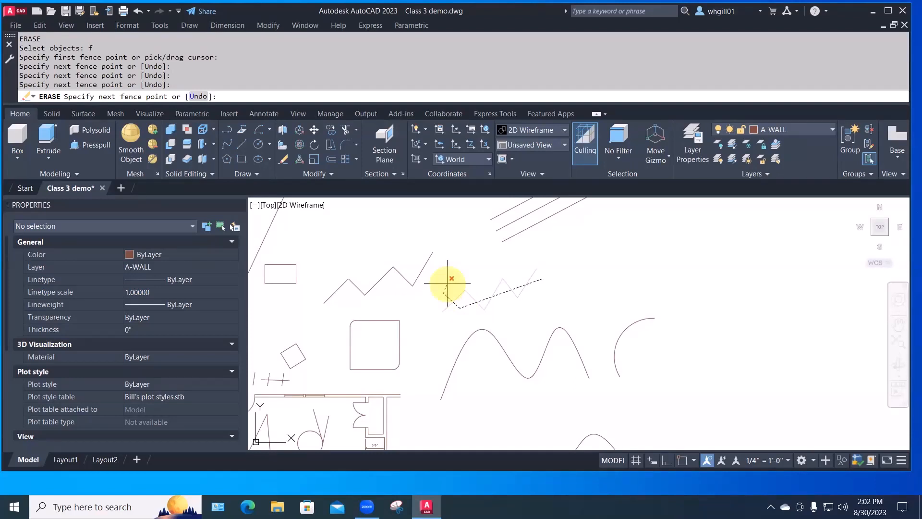
{"action": "key", "text": "Return"}
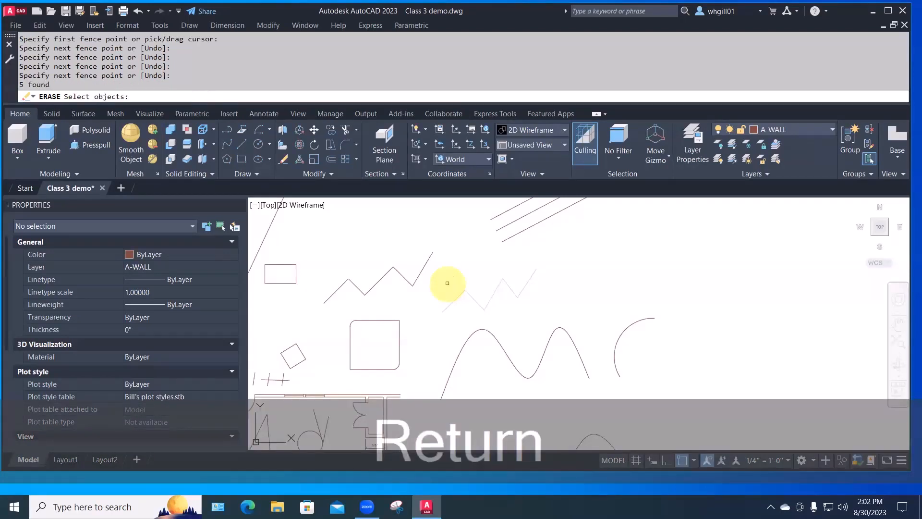
{"action": "right_click", "coordinate": [447, 282]}
Start Erase and select all the lines and curves of the lower-left triple-line shape.
{"action": "scroll", "coordinate": [447, 282], "scroll_direction": "down", "scroll_amount": 2}
{"action": "mouse_move", "coordinate": [533, 253]}
{"action": "middle_mouse_down"}
{"action": "mouse_move", "coordinate": [501, 307]}
{"action": "mouse_move", "coordinate": [491, 372]}
{"action": "middle_mouse_up"}
{"action": "scroll", "coordinate": [500, 307], "scroll_direction": "up", "scroll_amount": 1}
{"action": "type", "text": "e"}
{"action": "key", "text": "space"}
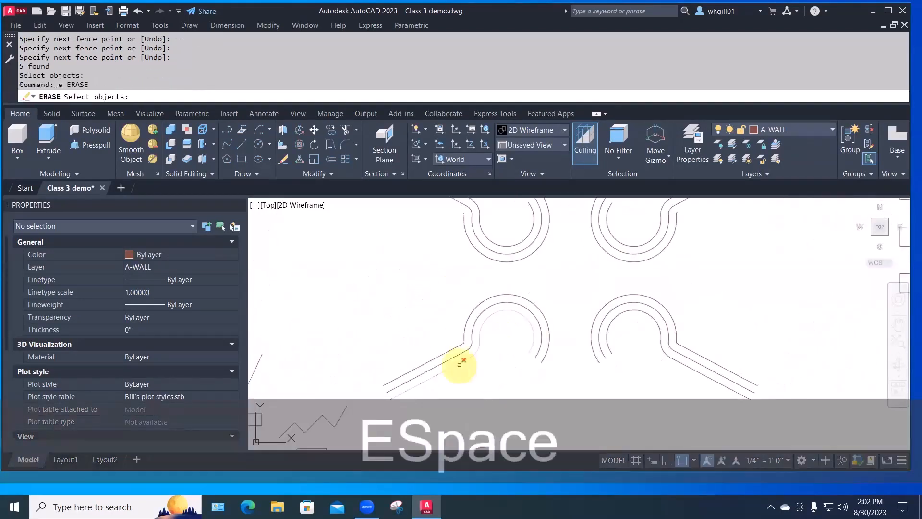
{"action": "left_click", "coordinate": [459, 364]}
{"action": "left_click", "coordinate": [456, 351]}
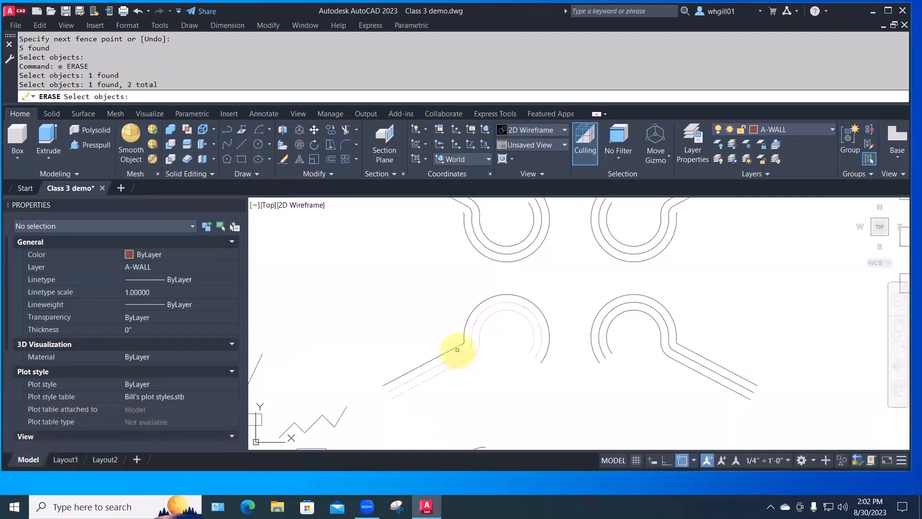
{"action": "left_click", "coordinate": [455, 345]}
{"action": "left_click", "coordinate": [464, 338]}
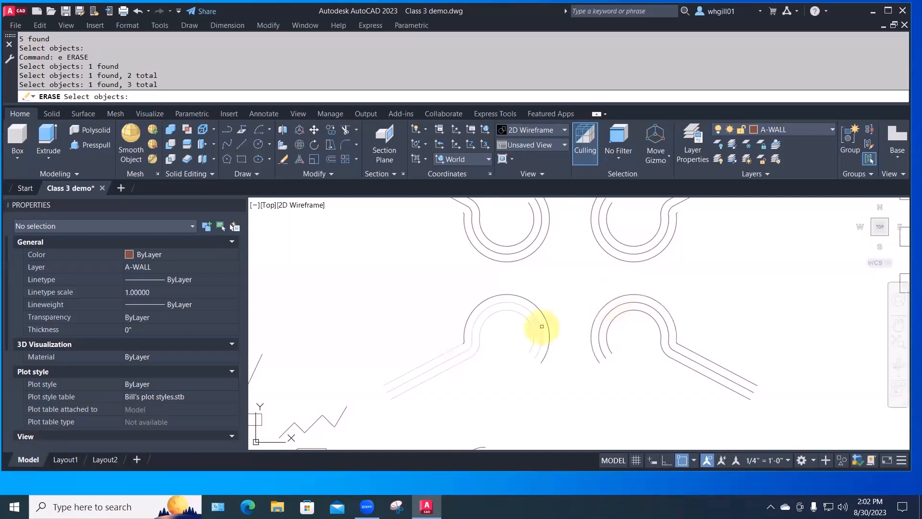
{"action": "scroll", "coordinate": [445, 341], "scroll_direction": "up", "scroll_amount": 6}
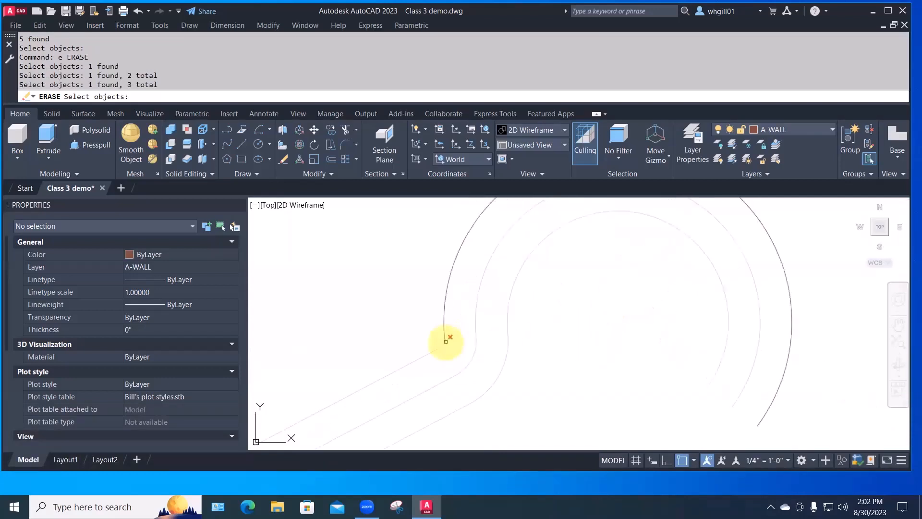
{"action": "left_click", "coordinate": [444, 341]}
{"action": "left_click", "coordinate": [443, 329]}
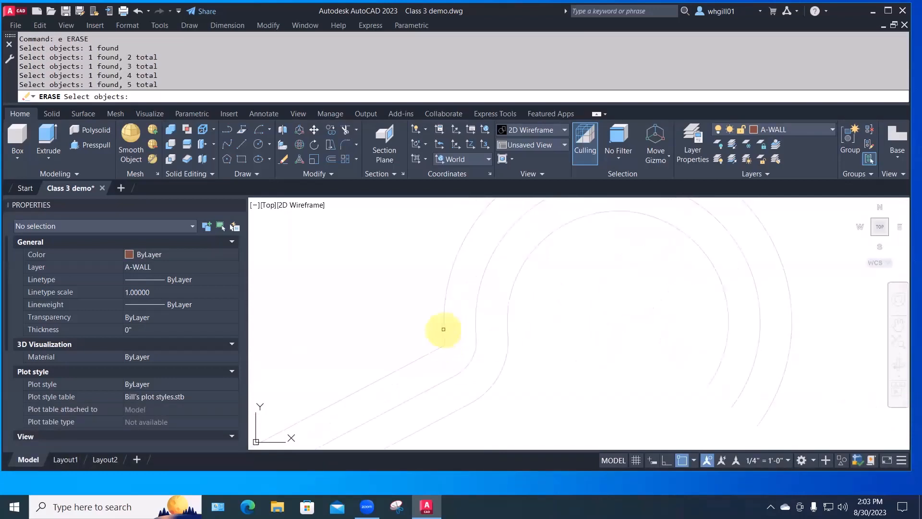
{"action": "scroll", "coordinate": [443, 329], "scroll_direction": "down", "scroll_amount": 3}
{"action": "scroll", "coordinate": [443, 329], "scroll_direction": "down", "scroll_amount": 2}
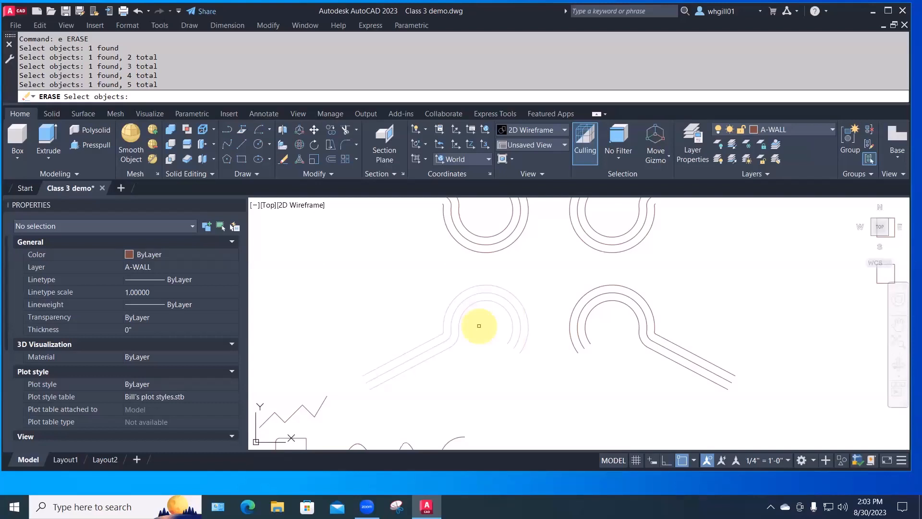
Remove the innermost curve from the erase selection, add the three curves of the upper-left shape, and erase the selected objects.
{"action": "type", "text": "r"}
{"action": "key", "text": "space"}
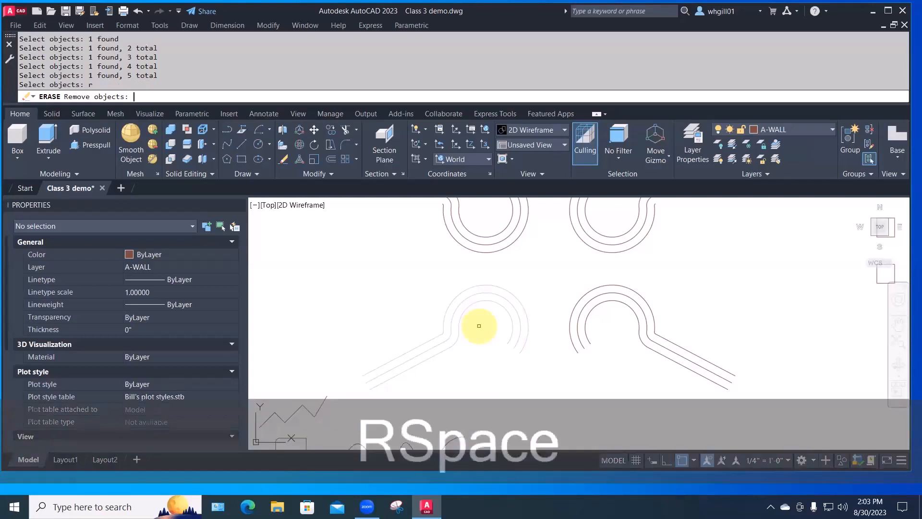
{"action": "left_click", "coordinate": [480, 304]}
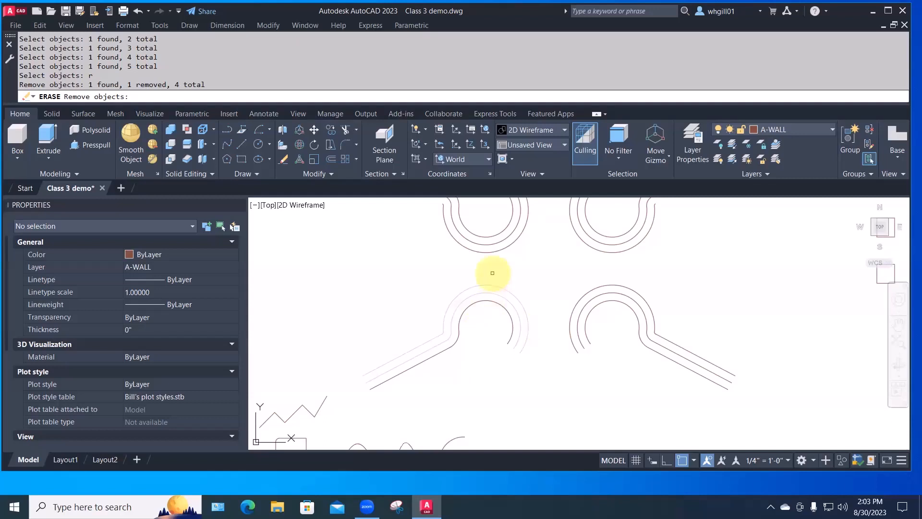
{"action": "type", "text": "a"}
{"action": "key", "text": "space"}
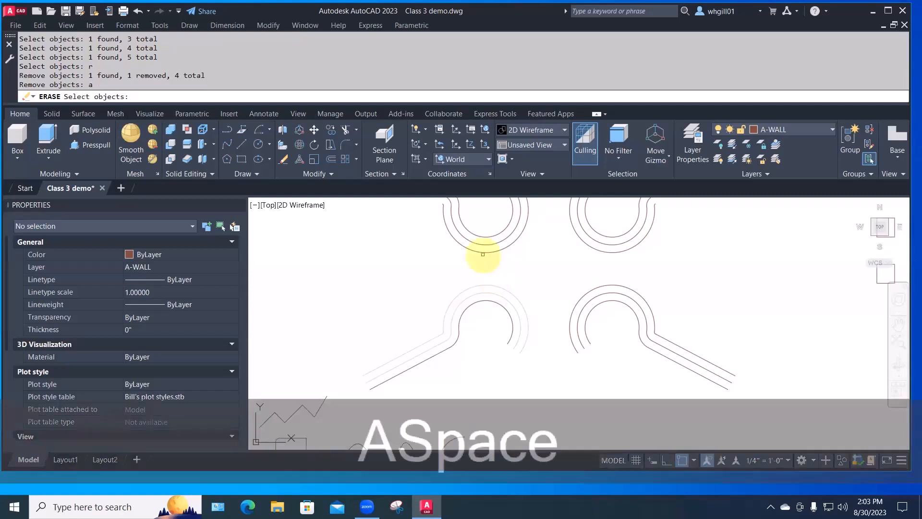
{"action": "left_click", "coordinate": [484, 250]}
{"action": "left_click", "coordinate": [486, 239]}
{"action": "left_click", "coordinate": [486, 239]}
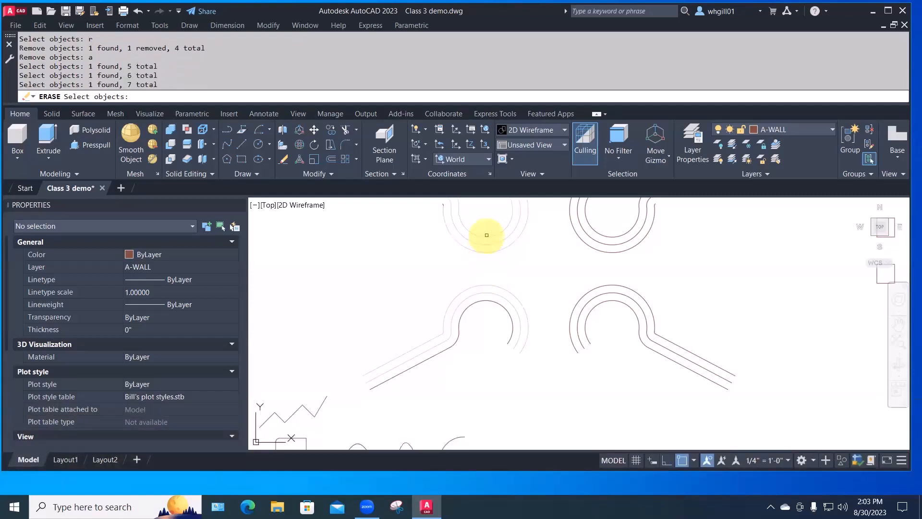
{"action": "scroll", "coordinate": [370, 336], "scroll_direction": "down", "scroll_amount": 4}
{"action": "mouse_move", "coordinate": [371, 336]}
{"action": "middle_mouse_down"}
{"action": "mouse_move", "coordinate": [362, 348]}
{"action": "mouse_move", "coordinate": [512, 338]}
{"action": "mouse_move", "coordinate": [510, 324]}
{"action": "middle_mouse_up"}
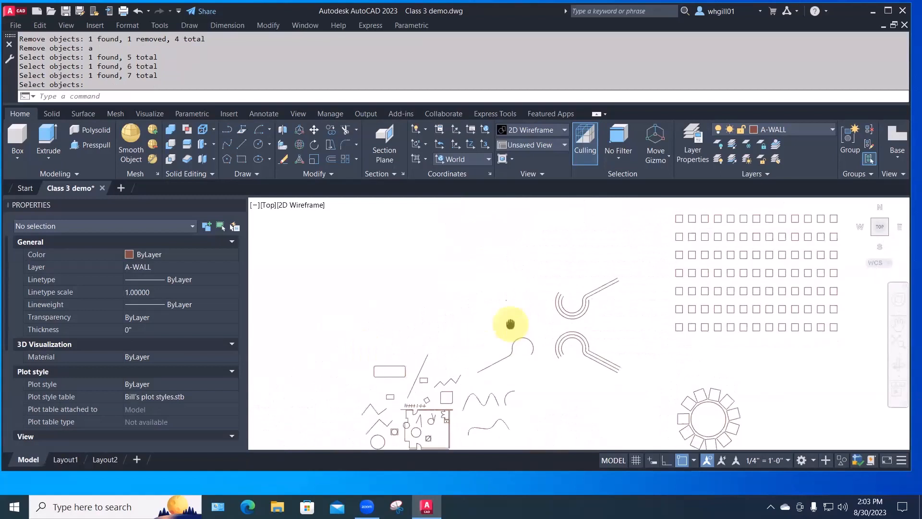
Draw a large three-segment zigzag polyline in the empty space above the curved shapes.
{"action": "scroll", "coordinate": [406, 307], "scroll_direction": "down", "scroll_amount": 2}
{"action": "type", "text": "pl"}
{"action": "key", "text": "space"}
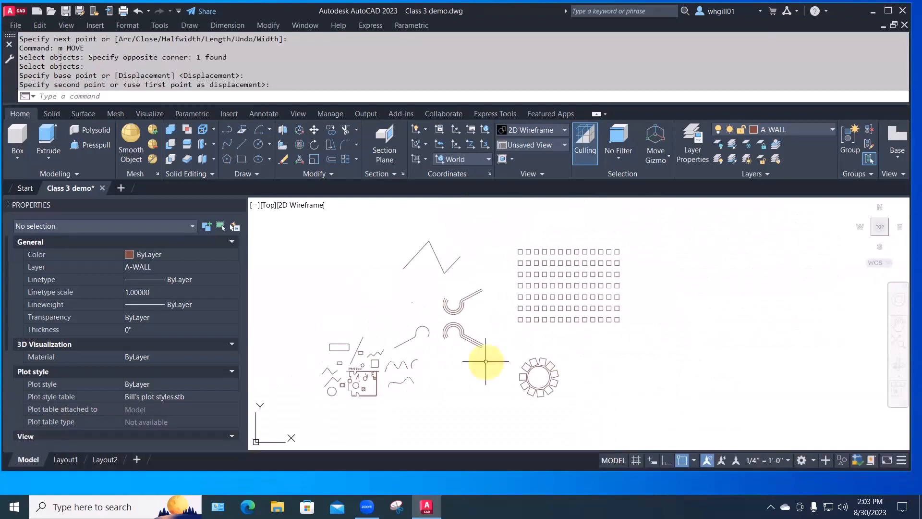
{"action": "key", "text": "Escape"}
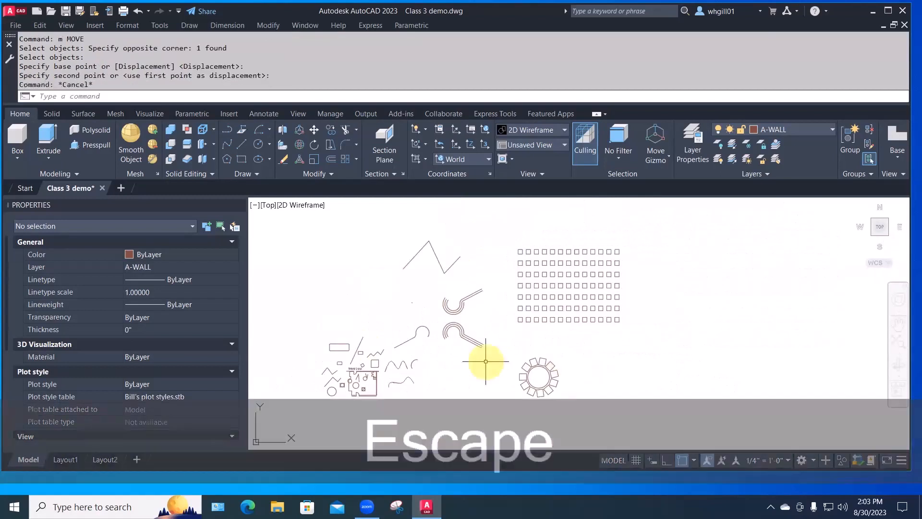
Move the two triple-line curved shapes together, down and slightly to the right, selecting both with a crossing window.
{"action": "type", "text": "m"}
{"action": "key", "text": "space"}
{"action": "left_click", "coordinate": [485, 361]}
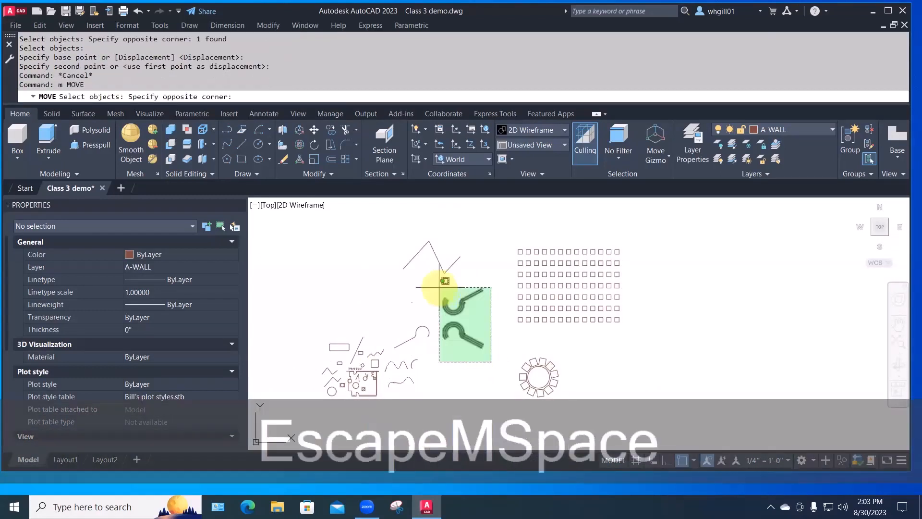
{"action": "left_click", "coordinate": [436, 285]}
{"action": "key", "text": "space"}
{"action": "left_click", "coordinate": [463, 287]}
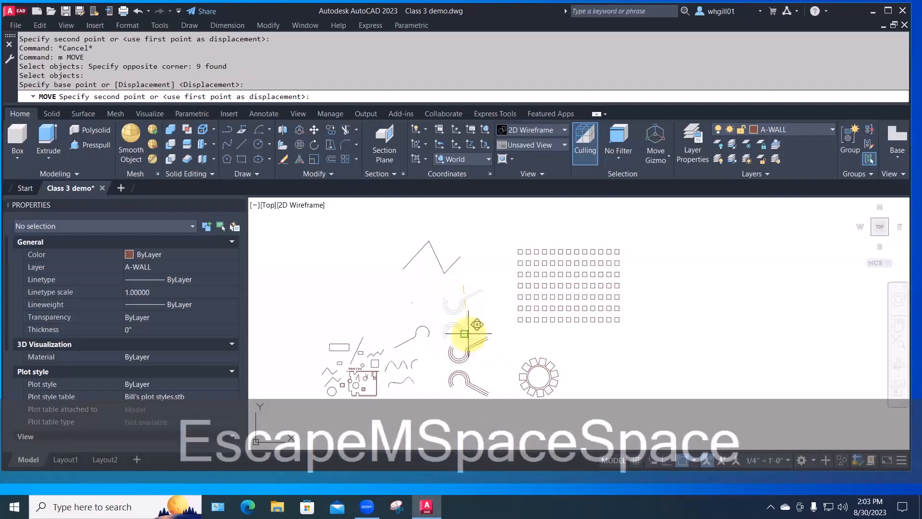
{"action": "left_click", "coordinate": [495, 362]}
{"action": "mouse_move", "coordinate": [496, 362]}
{"action": "middle_mouse_down"}
{"action": "mouse_move", "coordinate": [470, 339]}
{"action": "mouse_move", "coordinate": [439, 343]}
{"action": "middle_mouse_up"}
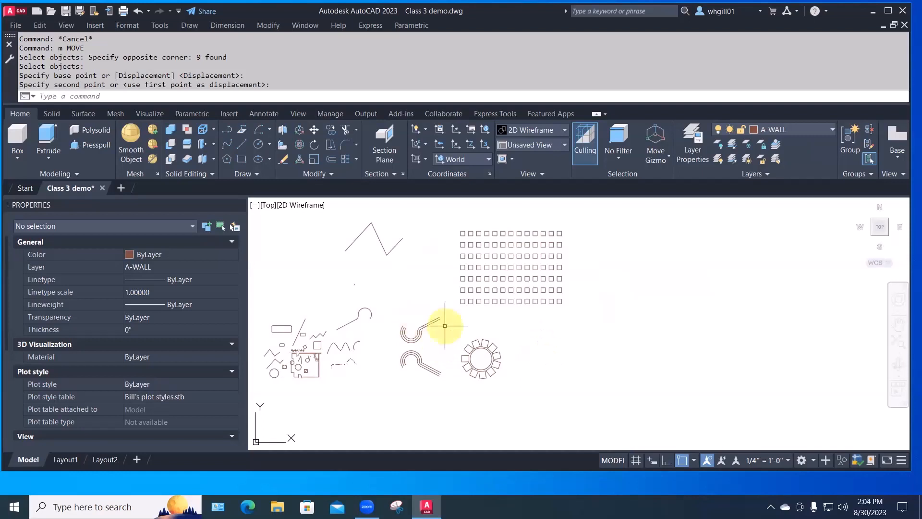
Move the same curved shapes horizontally to the right of the circular array, reselecting them with the Previous selection option.
{"action": "type", "text": "m"}
{"action": "key", "text": "Return"}
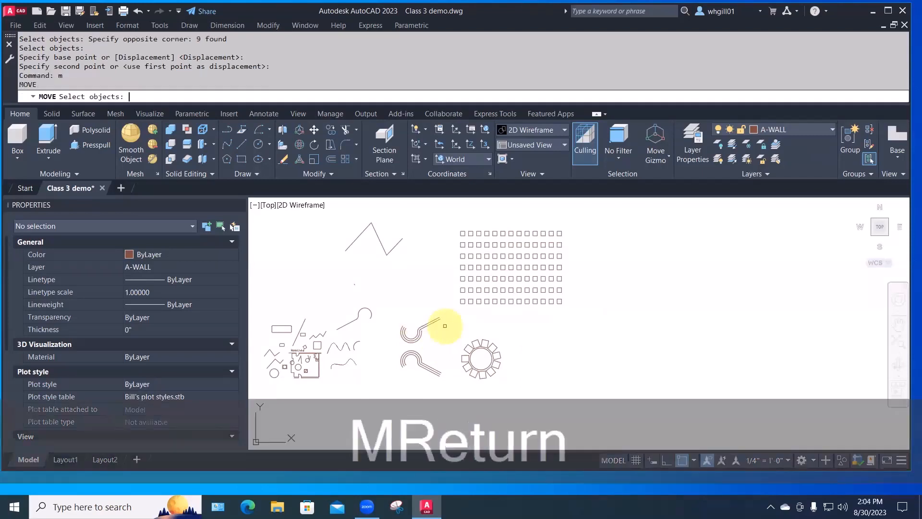
{"action": "type", "text": "p"}
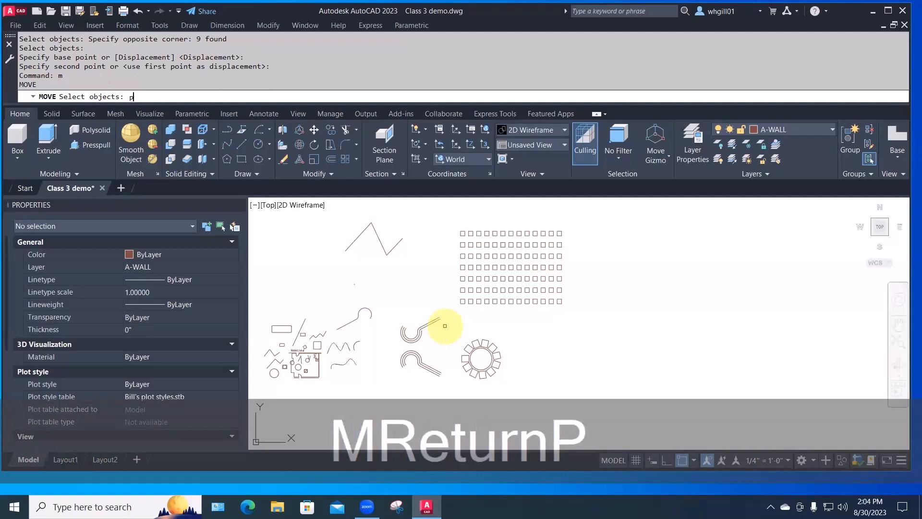
{"action": "key", "text": "Return"}
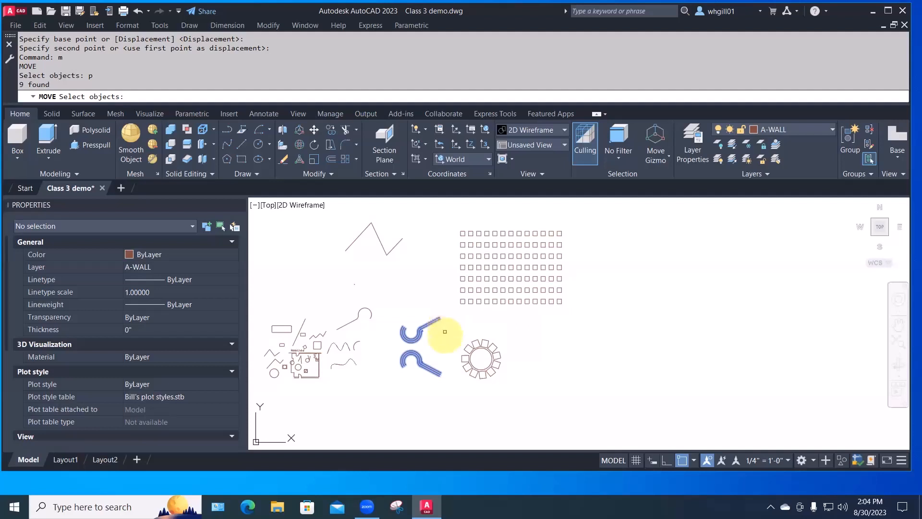
{"action": "key", "text": "space"}
{"action": "left_click", "coordinate": [434, 349]}
{"action": "left_click", "coordinate": [591, 350]}
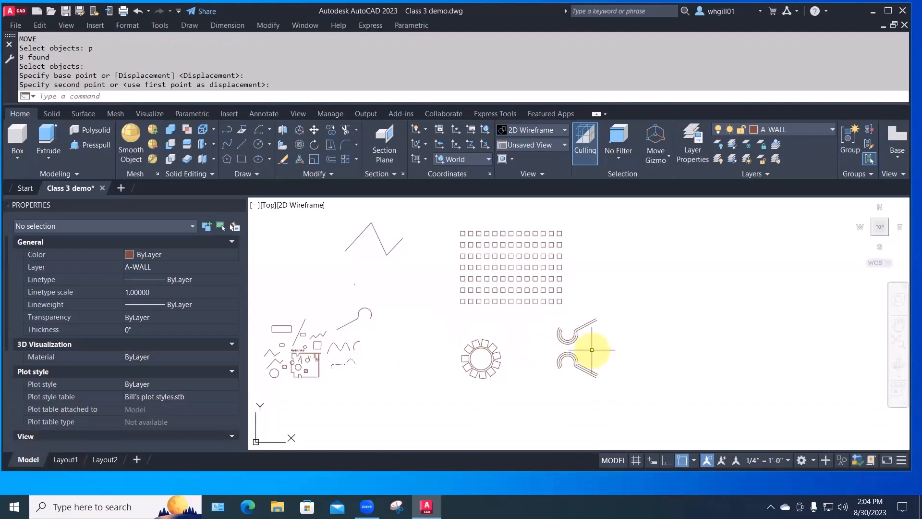
Erase every object in the drawing with the All selection option.
{"action": "type", "text": "erae"}
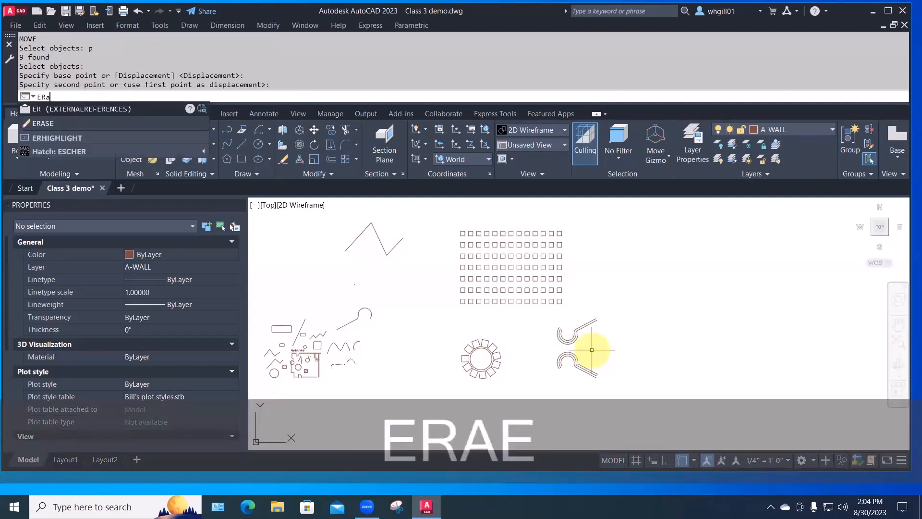
{"action": "key", "text": "space"}
{"action": "type", "text": "all"}
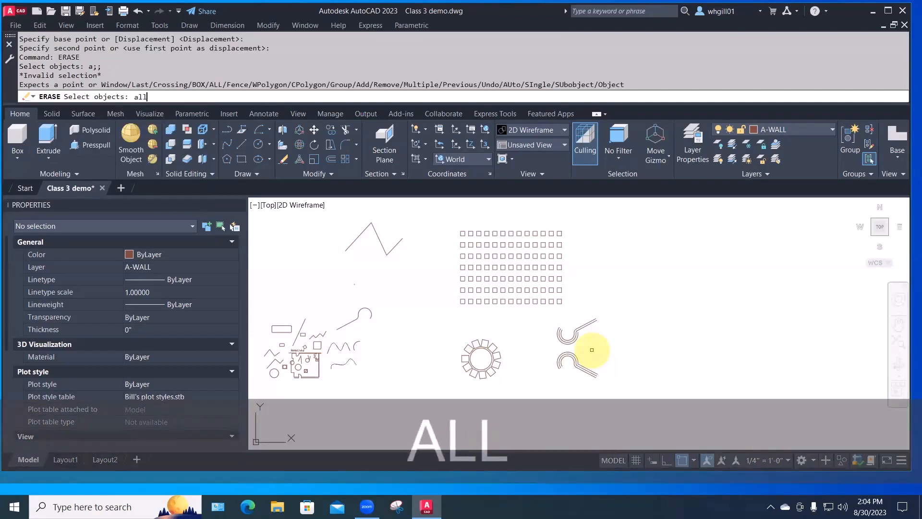
{"action": "key", "text": "Return"}
{"action": "key", "text": "Return"}
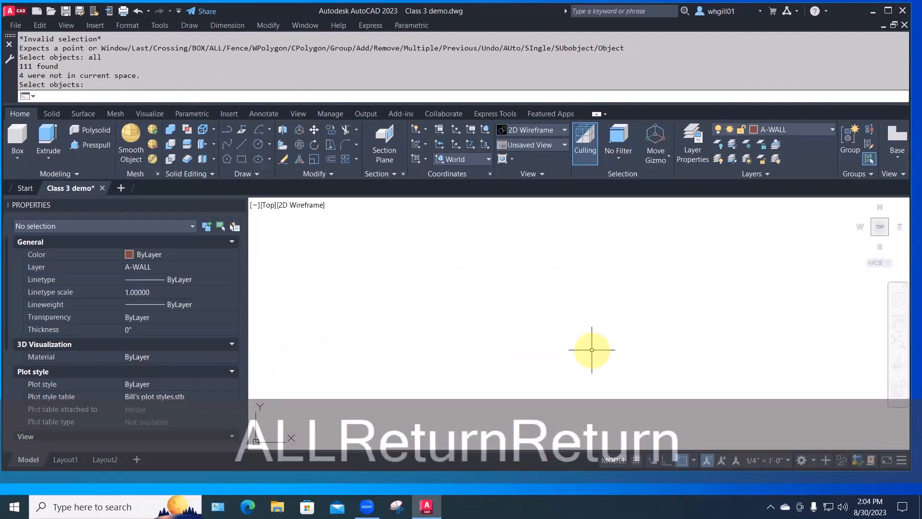
{"action": "middle_click_drag", "start_coordinate": [570, 346], "coordinate": [633, 323]}
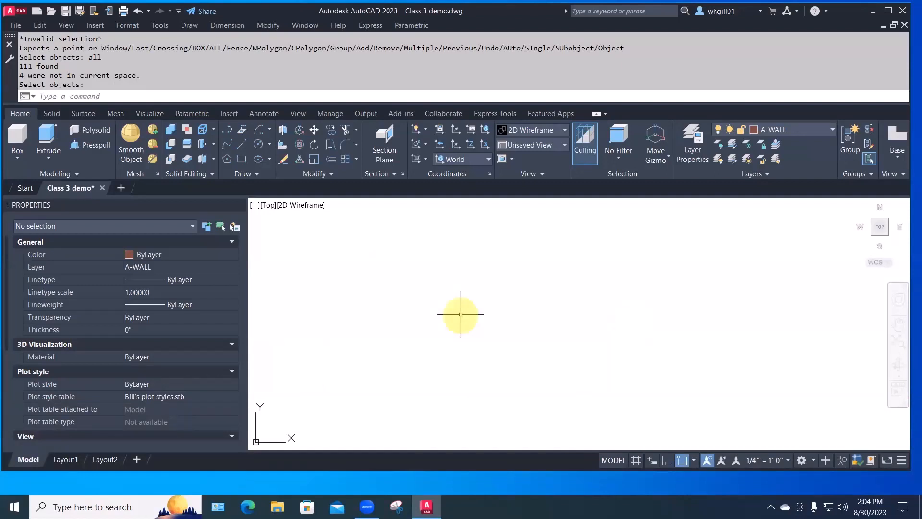
Undo the last view change and the erasure of all objects.
{"action": "type", "text": "u"}
{"action": "key", "text": "space"}
{"action": "type", "text": "u"}
{"action": "key", "text": "space"}
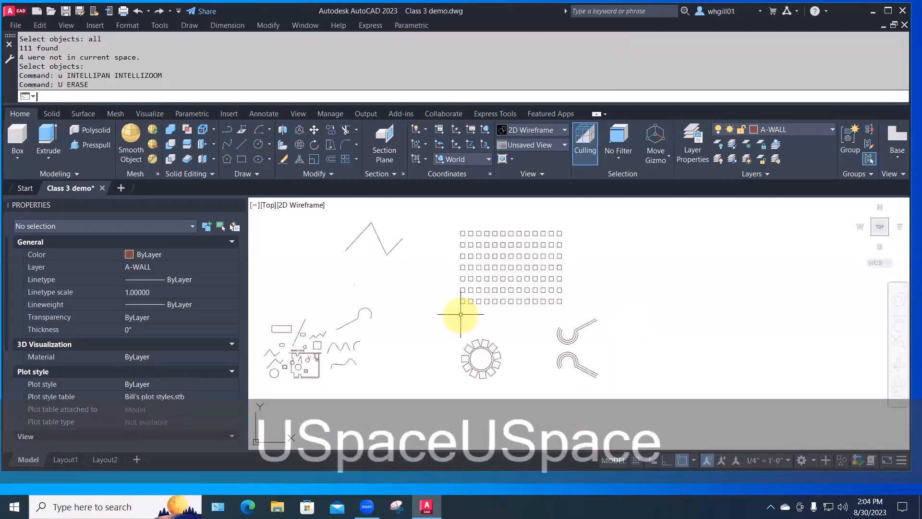
With only part of the square array in view, erase all objects in model space using the All selection option.
{"action": "scroll", "coordinate": [460, 314], "scroll_direction": "up", "scroll_amount": 6}
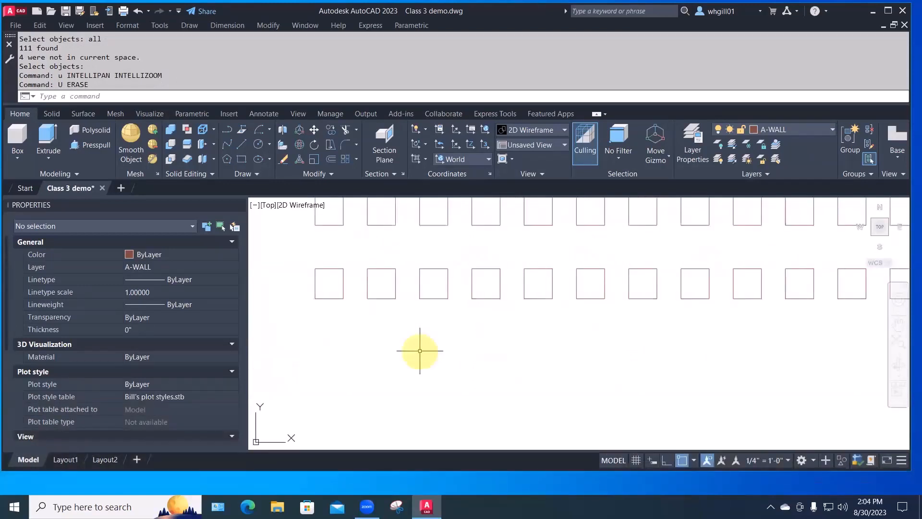
{"action": "type", "text": "erase"}
{"action": "key", "text": "Return"}
{"action": "type", "text": "al"}
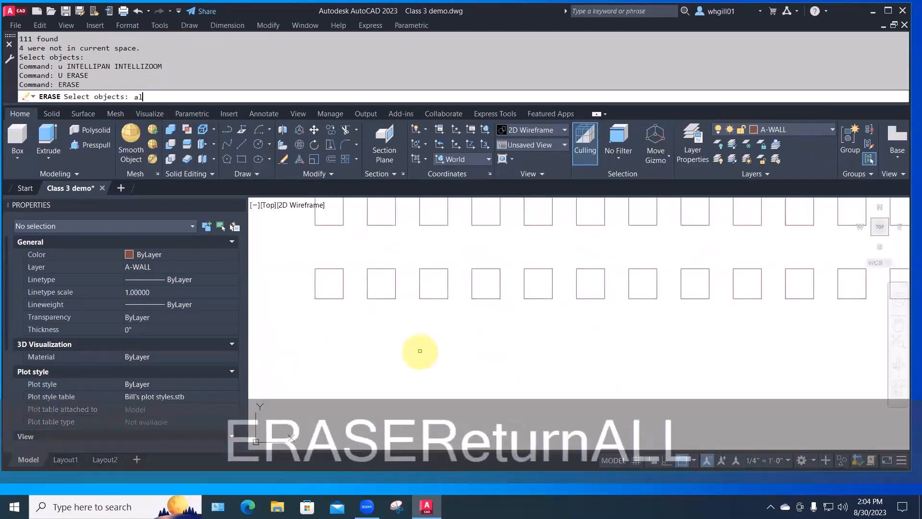
{"action": "type", "text": "l"}
{"action": "key", "text": "Return"}
{"action": "key", "text": "Return"}
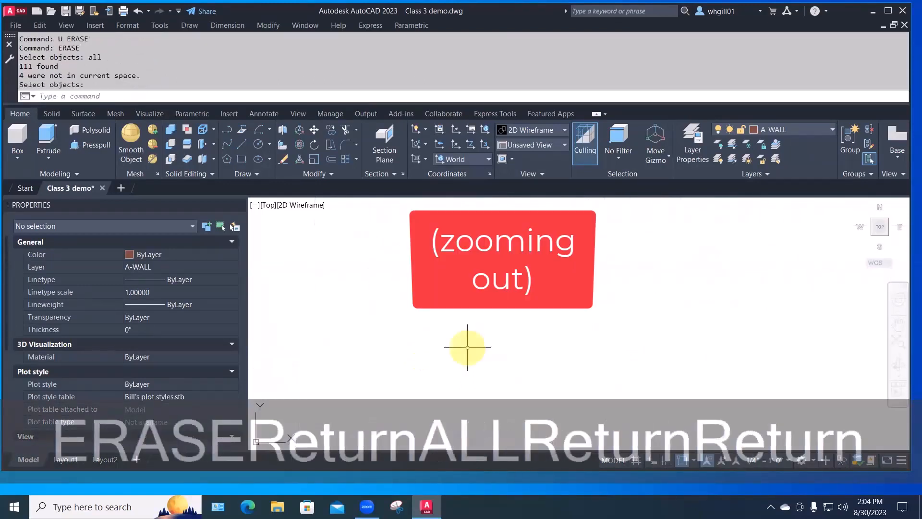
{"action": "scroll", "coordinate": [469, 345], "scroll_direction": "down", "scroll_amount": 3}
{"action": "scroll", "coordinate": [480, 342], "scroll_direction": "down", "scroll_amount": 1}
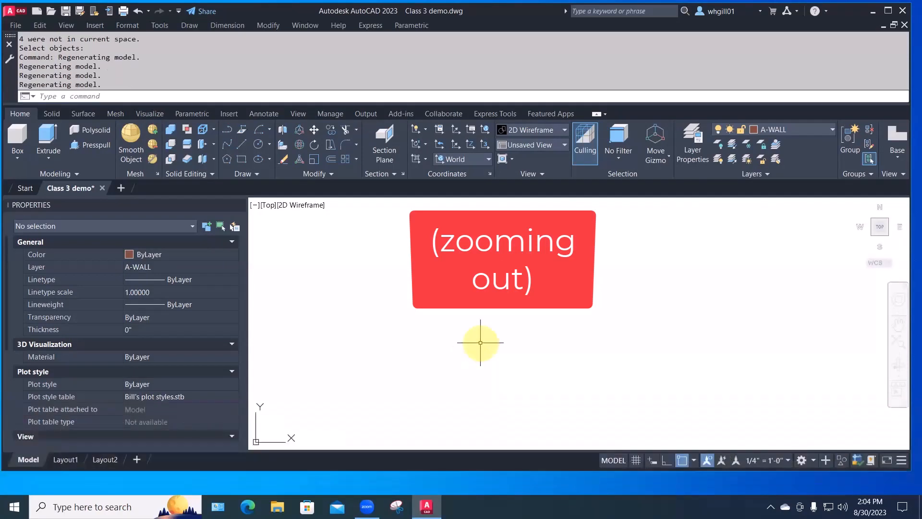